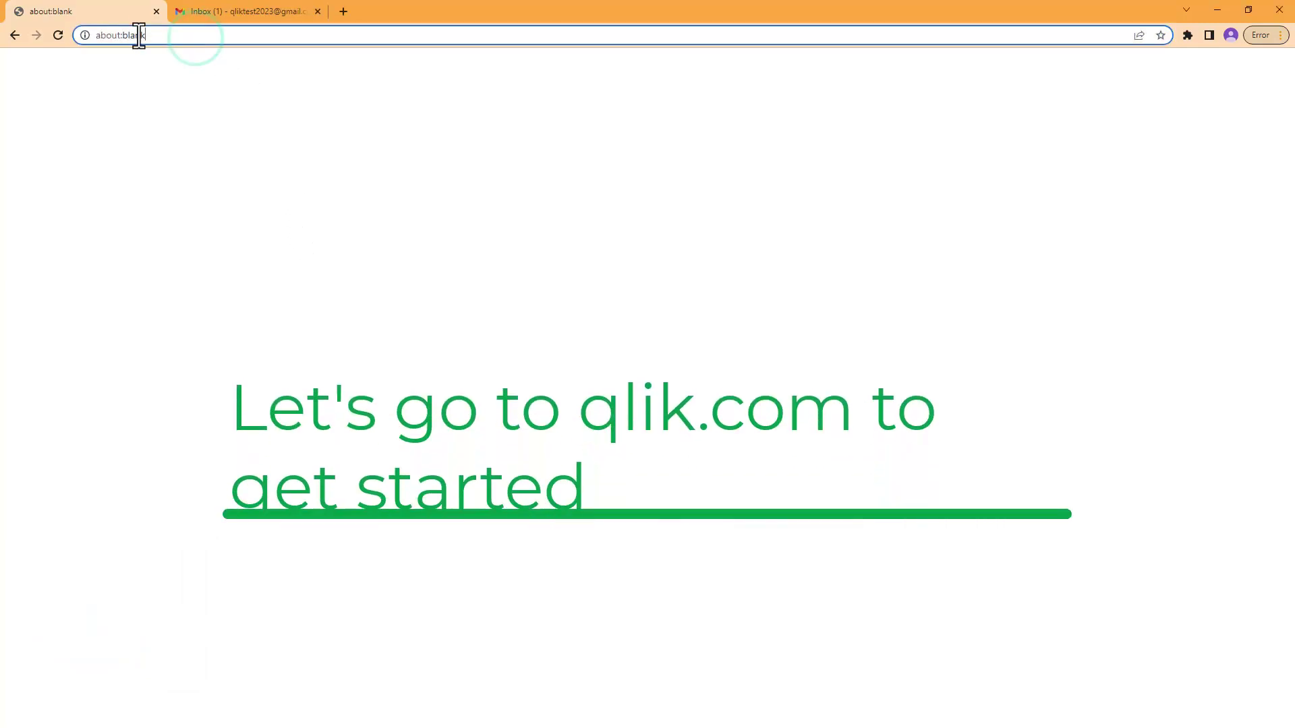
# Step: Clear the about:blank address from Chrome's address bar
pyautogui.press('BackSpace')
# Step: Load qlik.com and fill the trial form's first page with first name, last name and business email
pyautogui.write('qlik.com/us/')
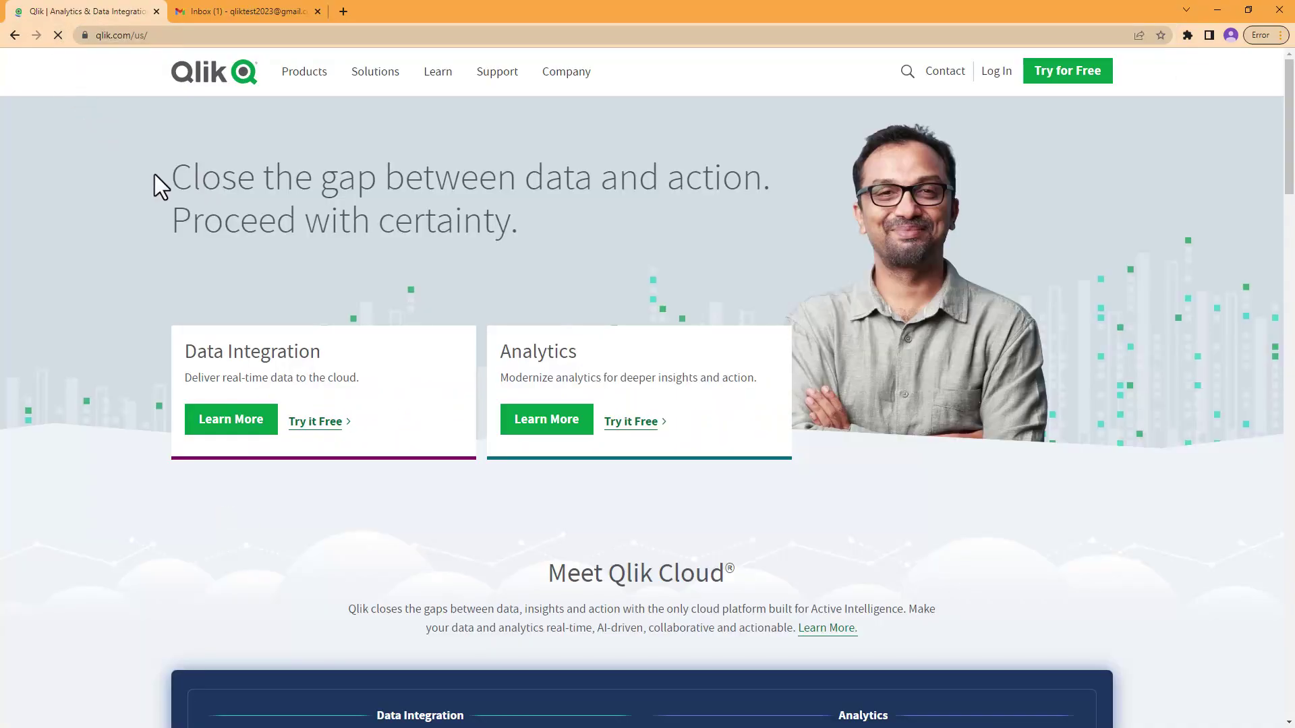
pyautogui.click(1093, 79)
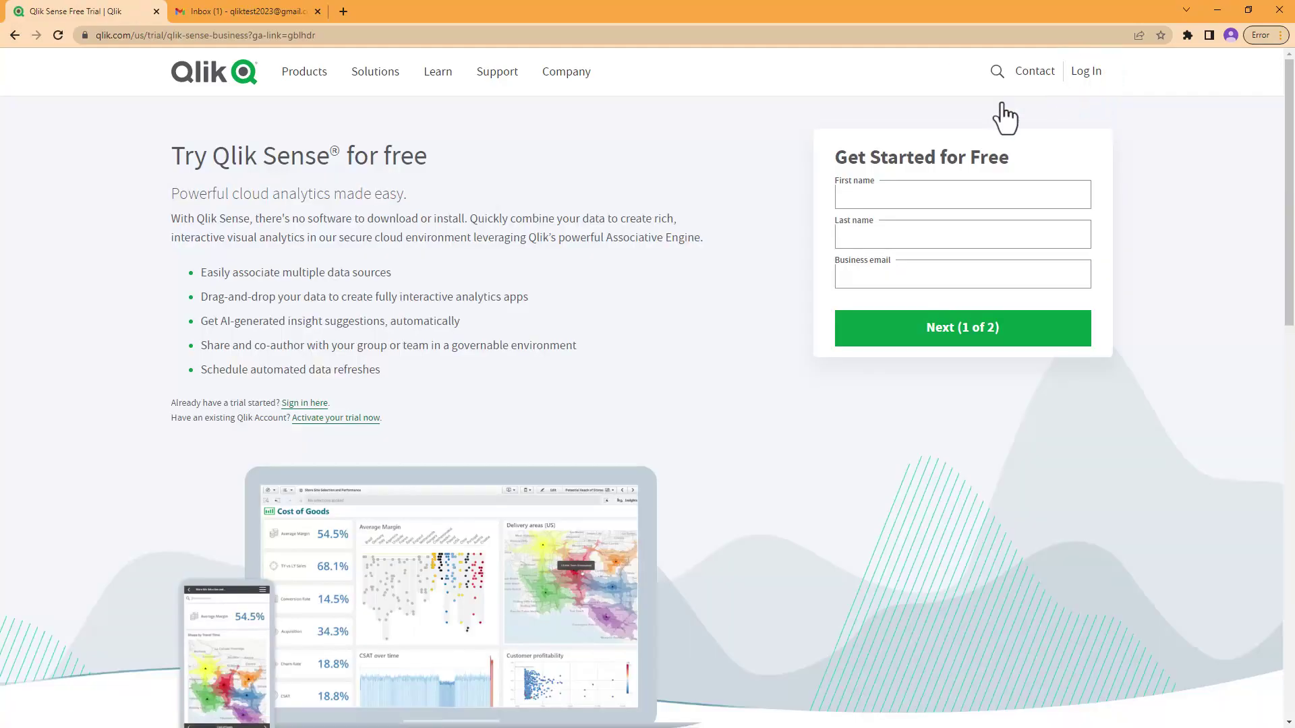
pyautogui.click(867, 194)
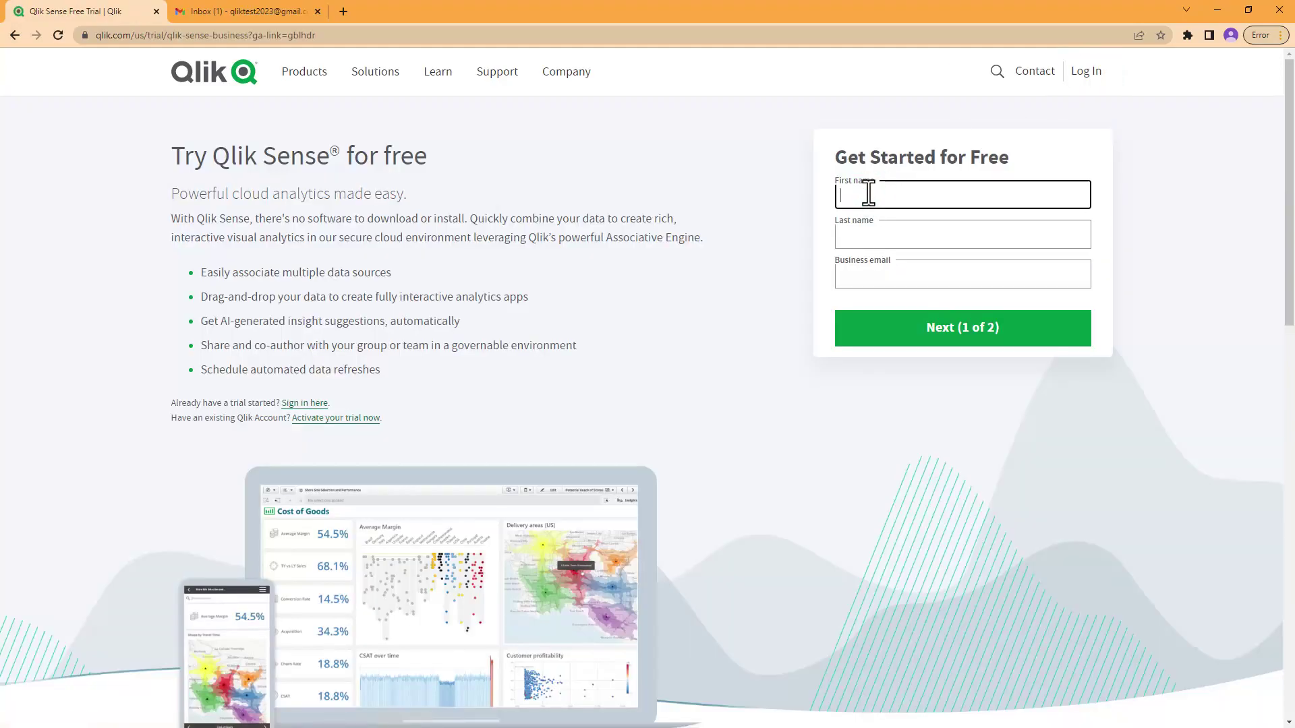
pyautogui.write('Qlik')
pyautogui.press('Tab')
pyautogui.write('Test')
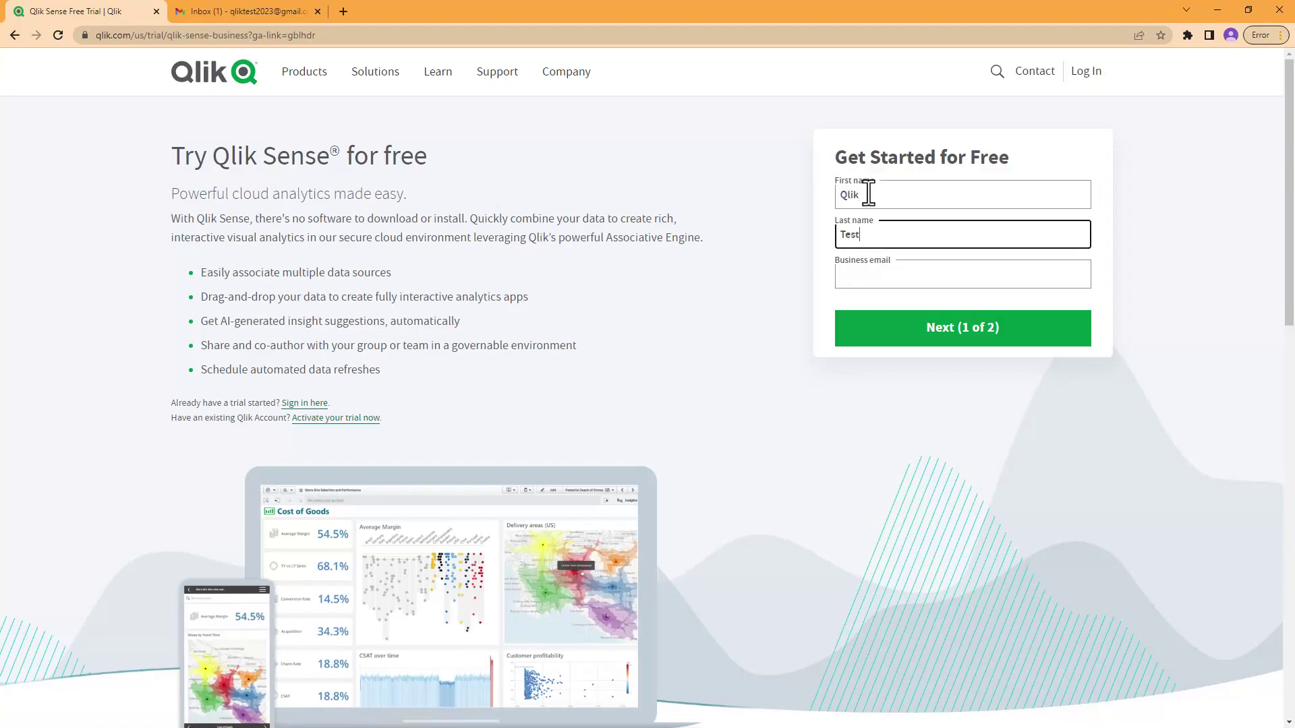
pyautogui.click(861, 275)
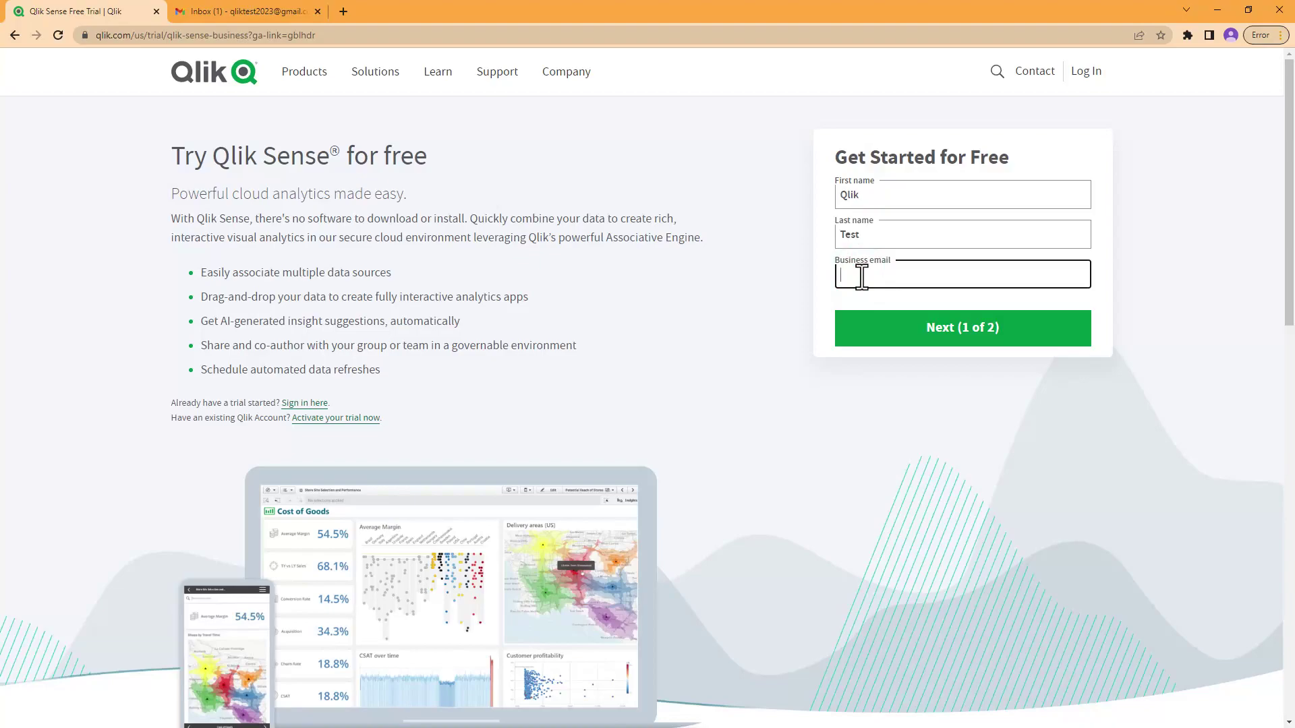
pyautogui.click(925, 341)
# Step: Complete the form with company Qlik, job title CEO, USA and Florida, and activate the trial
pyautogui.click(881, 180)
pyautogui.write('Qlik')
pyautogui.press('Tab')
pyautogui.write('CEO')
pyautogui.press('Tab')
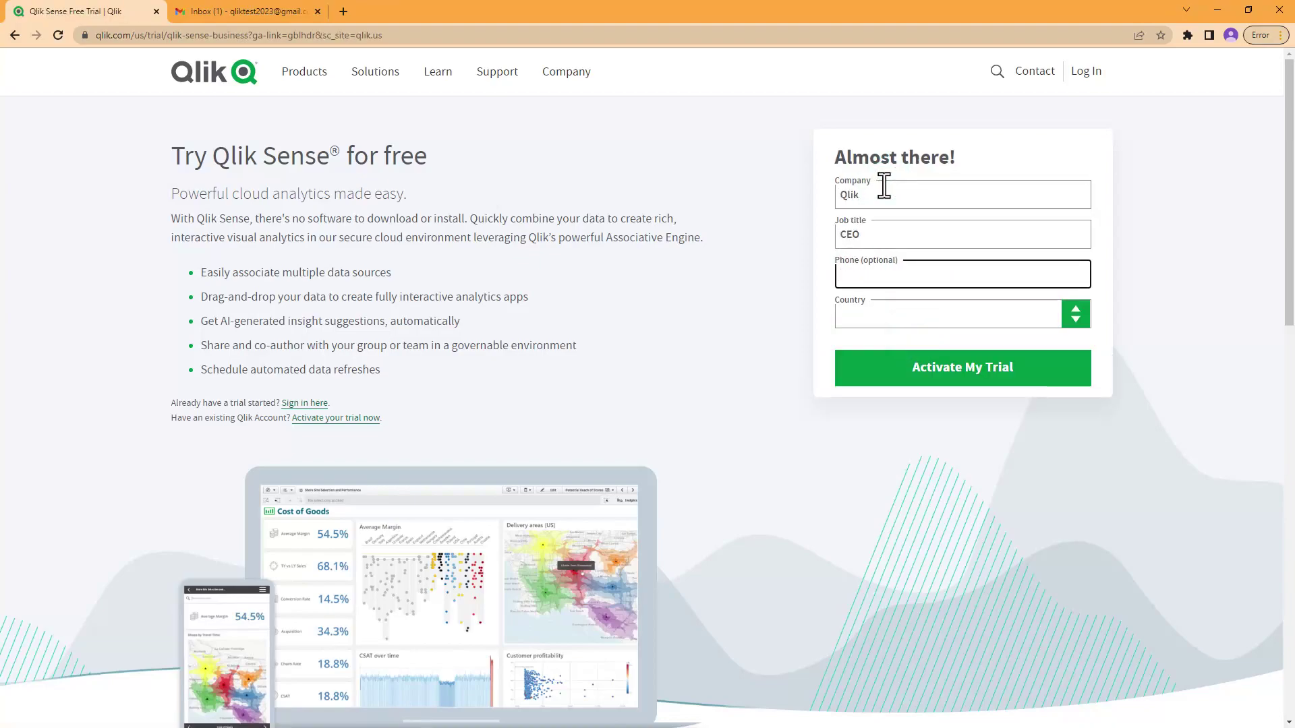
pyautogui.press('Tab')
pyautogui.write('USA')
pyautogui.press('Tab')
pyautogui.write('Florida')
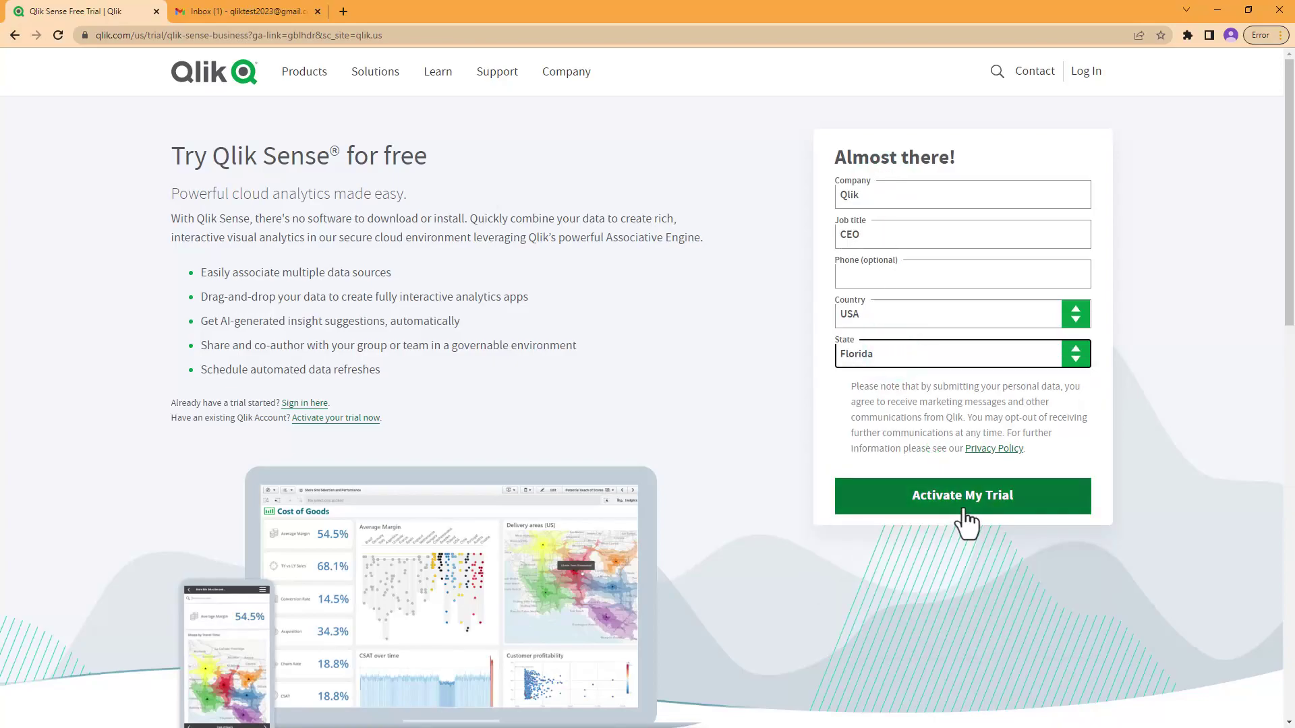
pyautogui.click(965, 499)
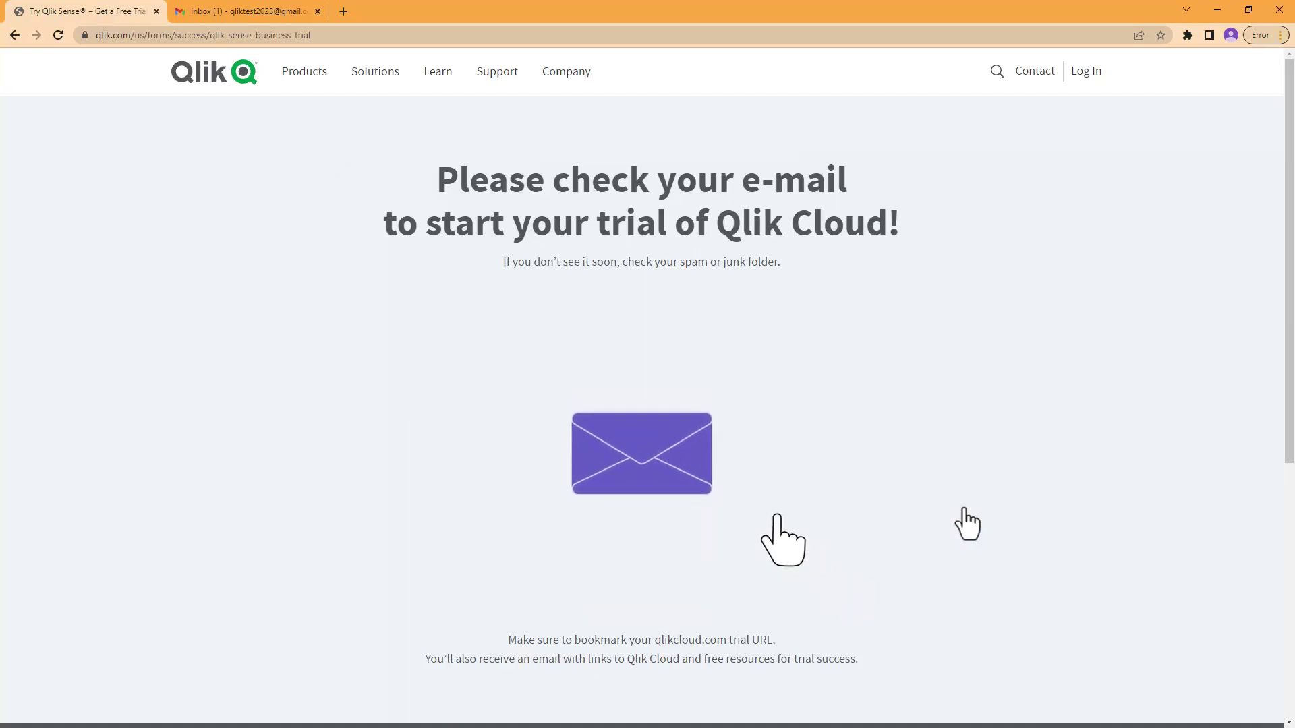
# Step: Open the Welcome to Qlik Cloud email in Gmail to reach the registration page
pyautogui.click(241, 15)
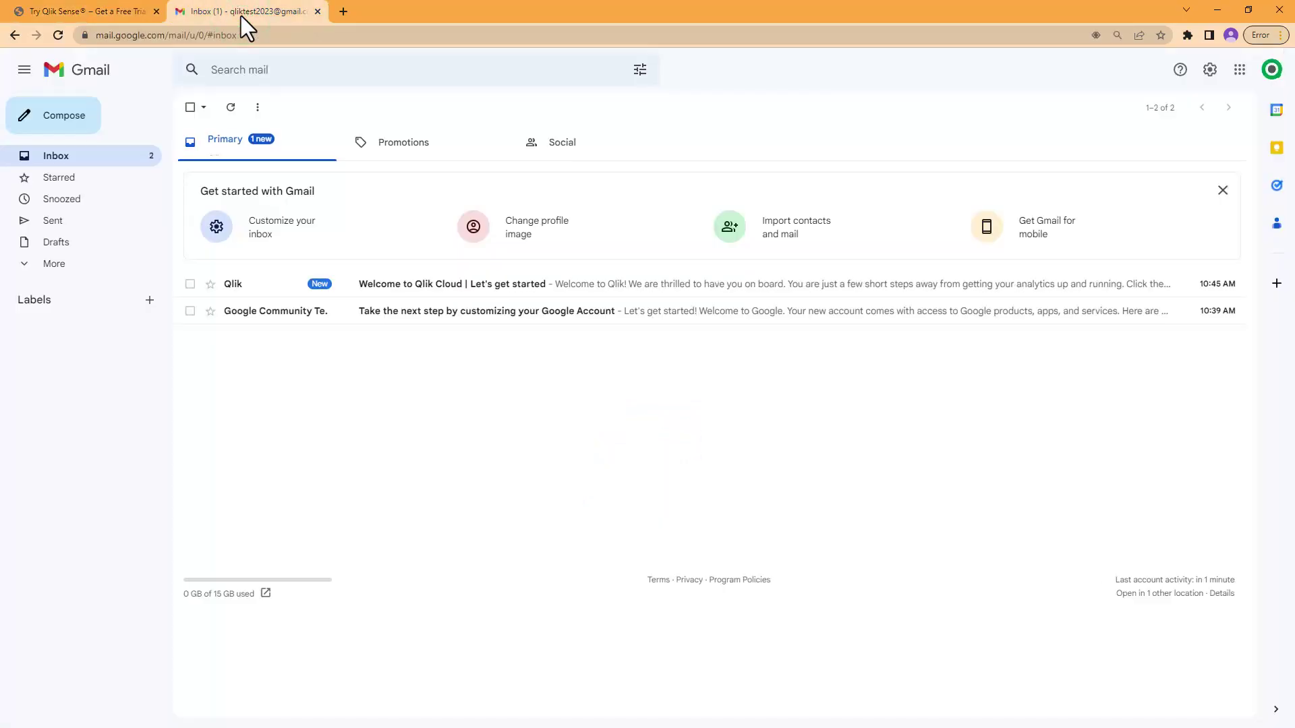
pyautogui.click(279, 289)
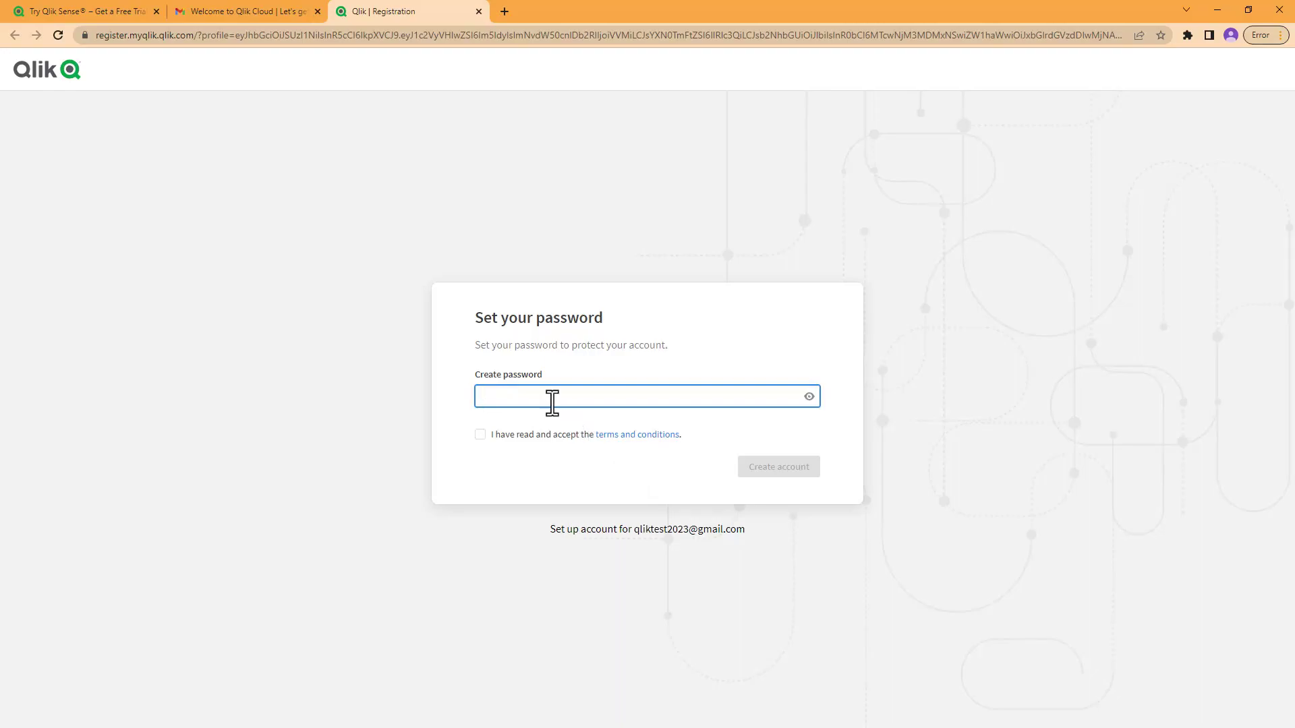
# Step: Create the Qlik account with a password and the accepted terms and conditions
pyautogui.click(480, 436)
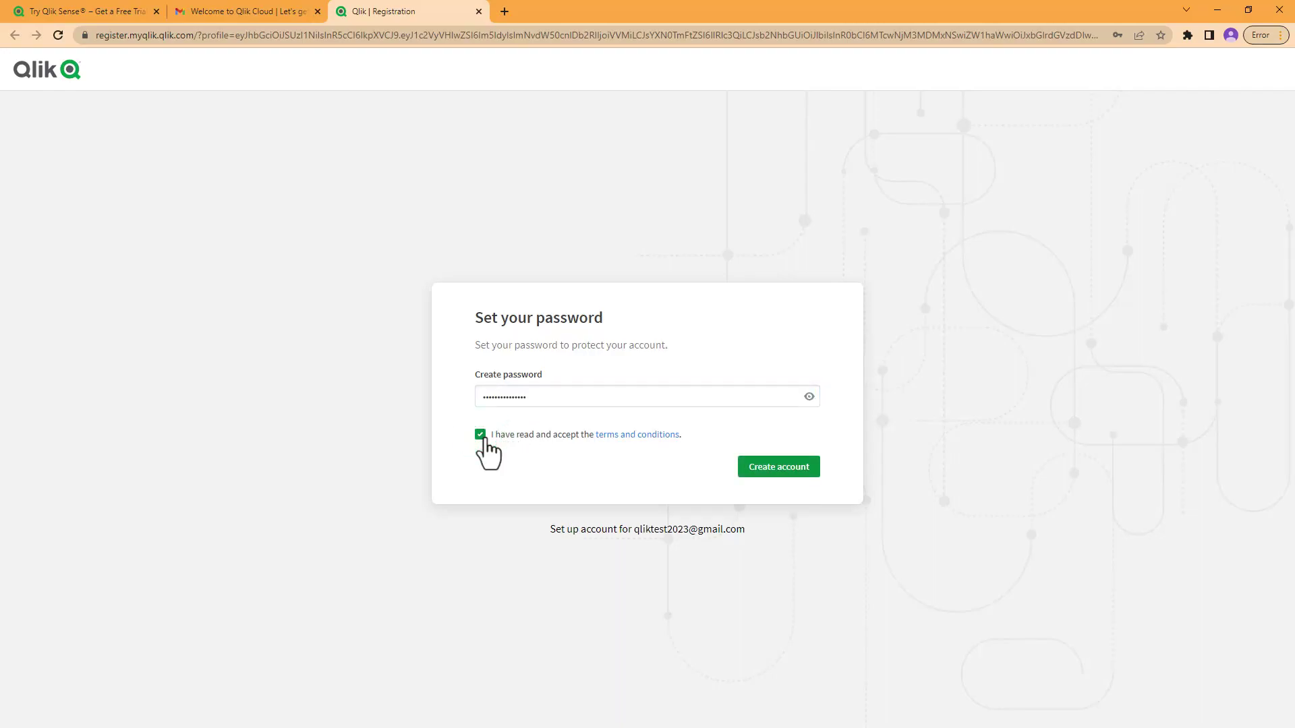
pyautogui.click(779, 472)
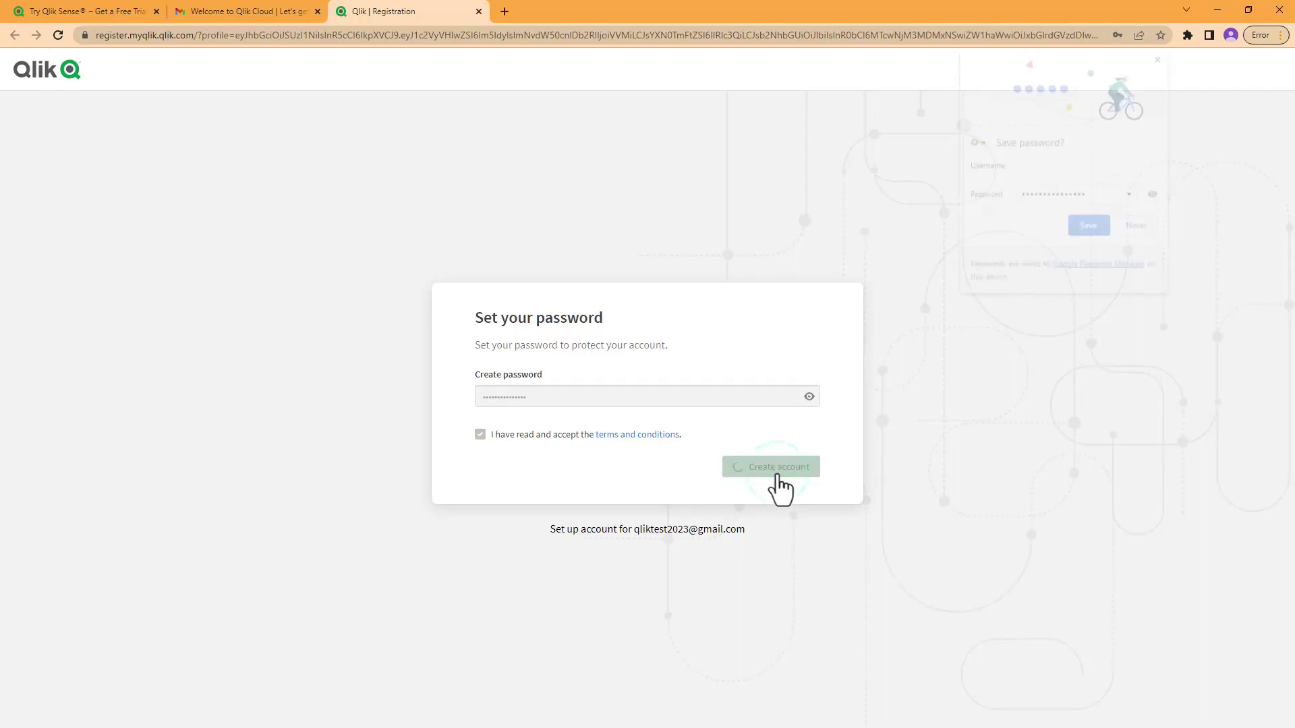
# Step: Save the password in Chrome and finish setup with the Americas (USA) region
pyautogui.click(1089, 226)
pyautogui.click(701, 391)
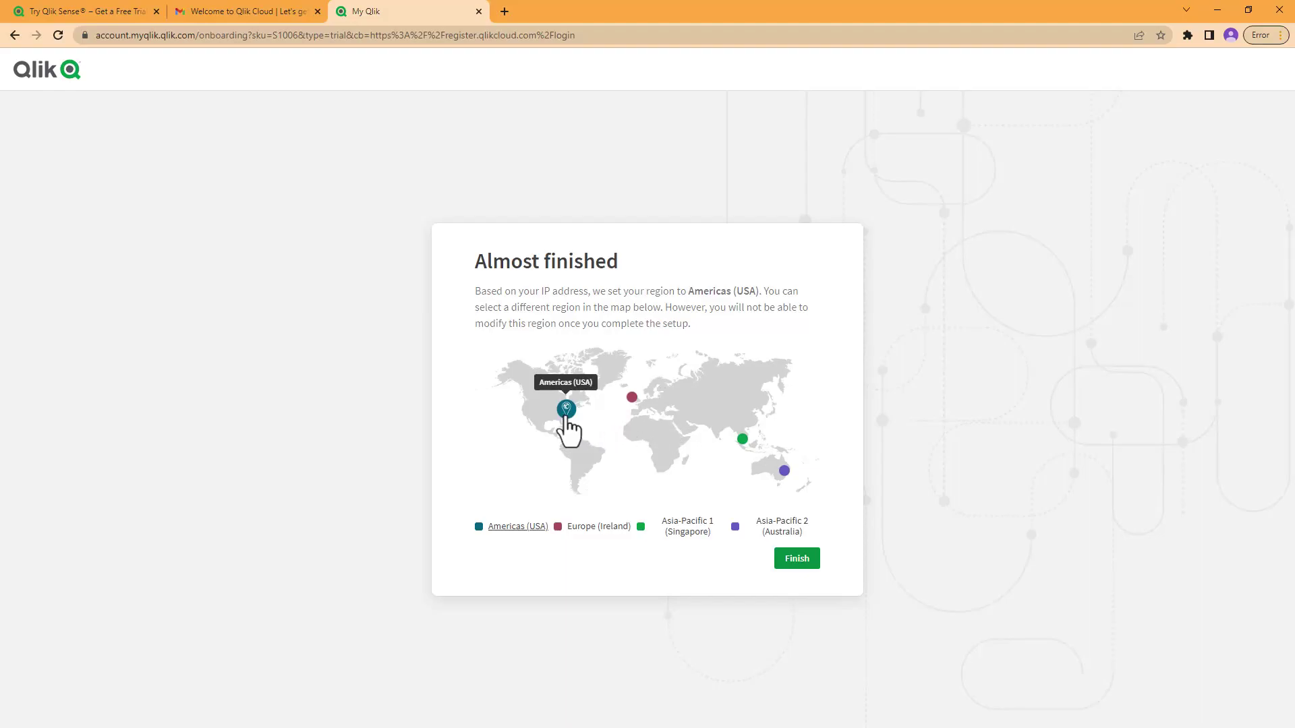
pyautogui.click(801, 567)
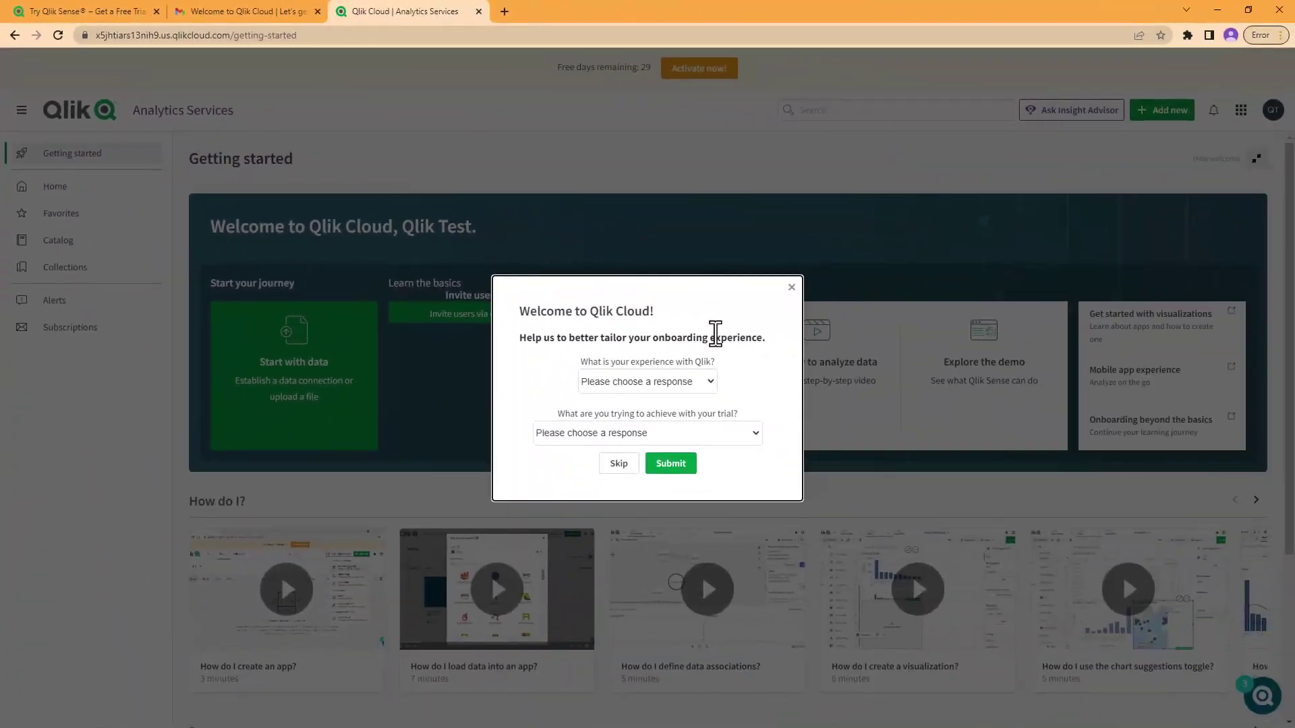
# Step: Answer the survey with Experienced with Qlik Cloud and Testing a Qlik Cloud Experience, then submit
pyautogui.click(712, 381)
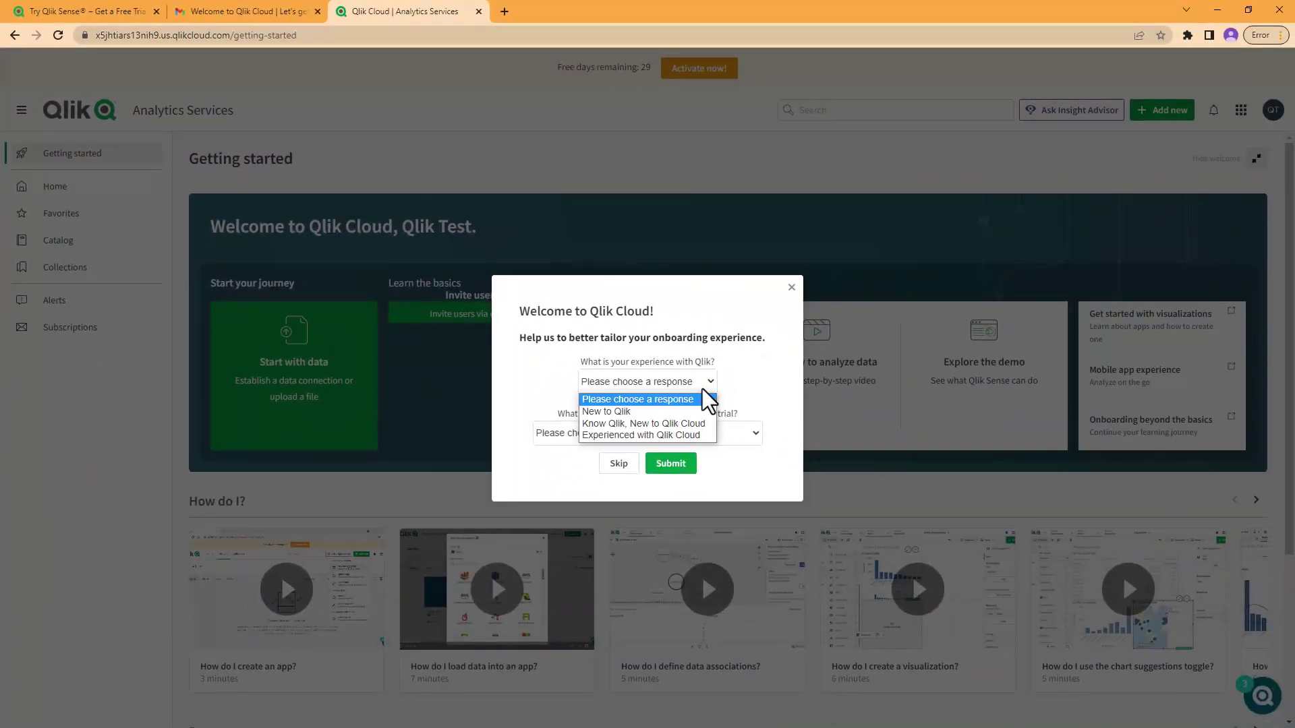
pyautogui.click(703, 437)
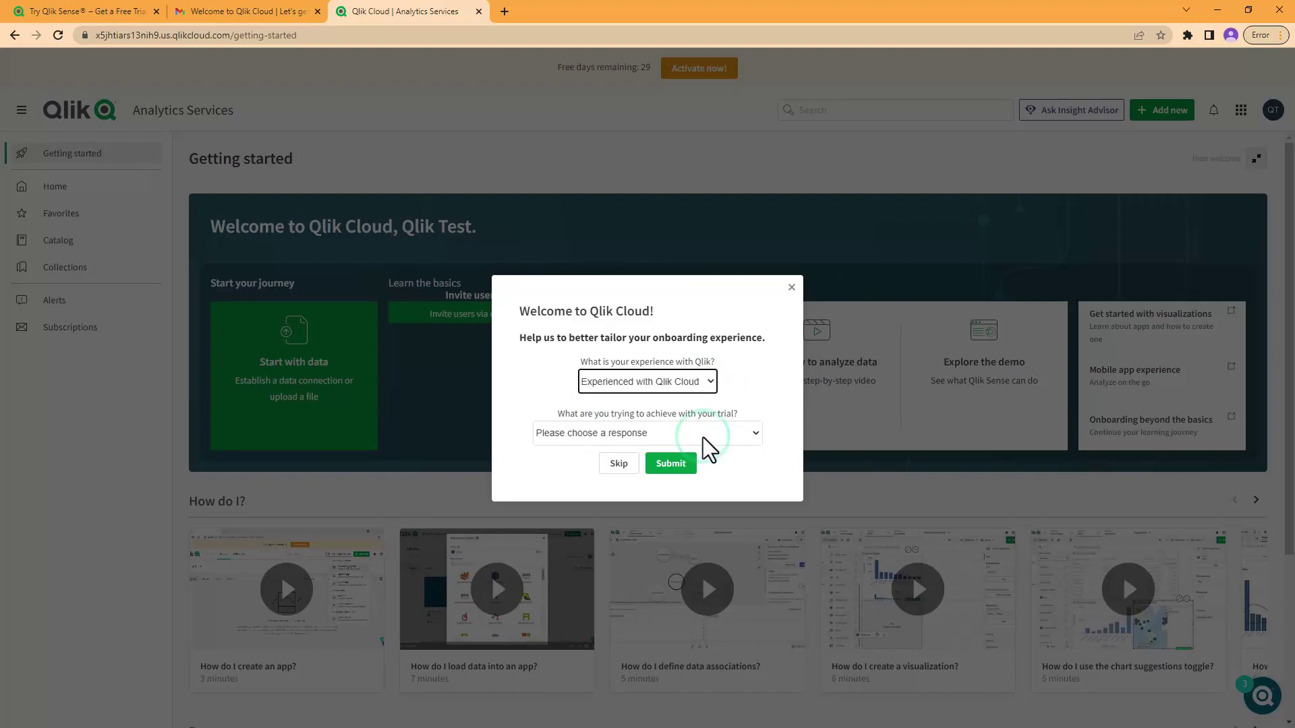
pyautogui.click(686, 436)
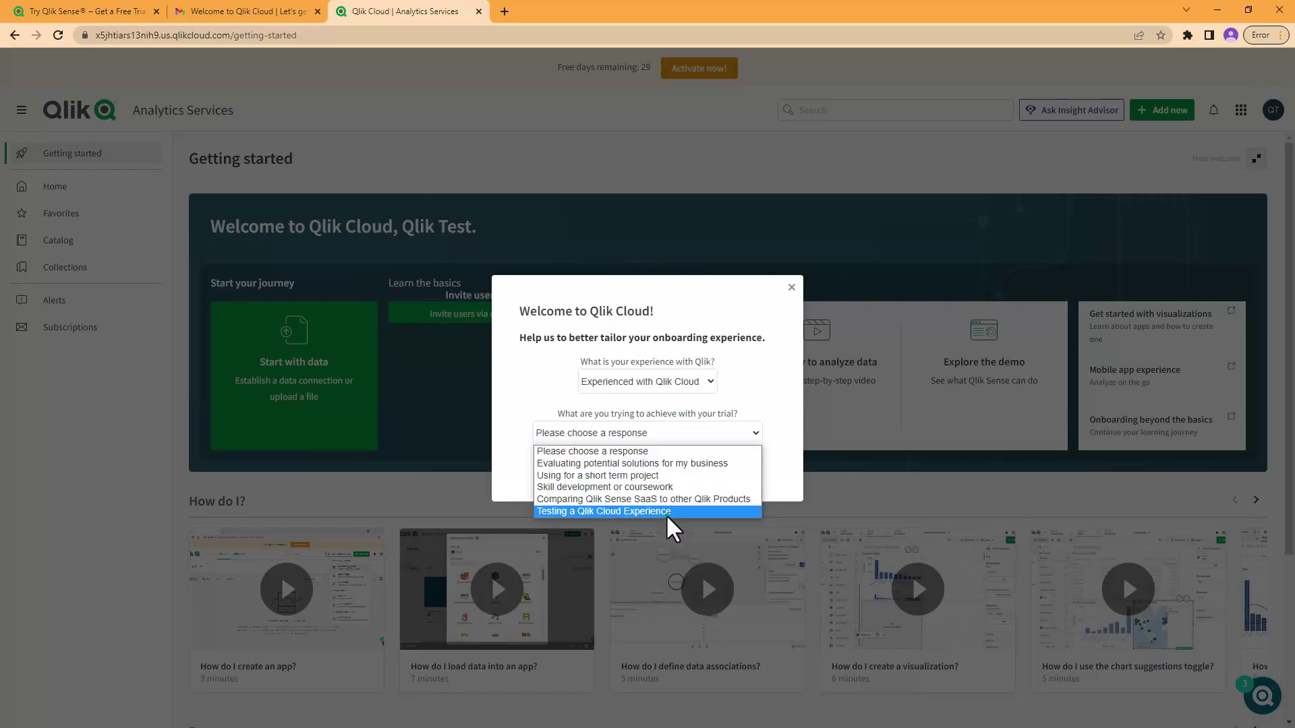
pyautogui.click(666, 513)
pyautogui.click(670, 464)
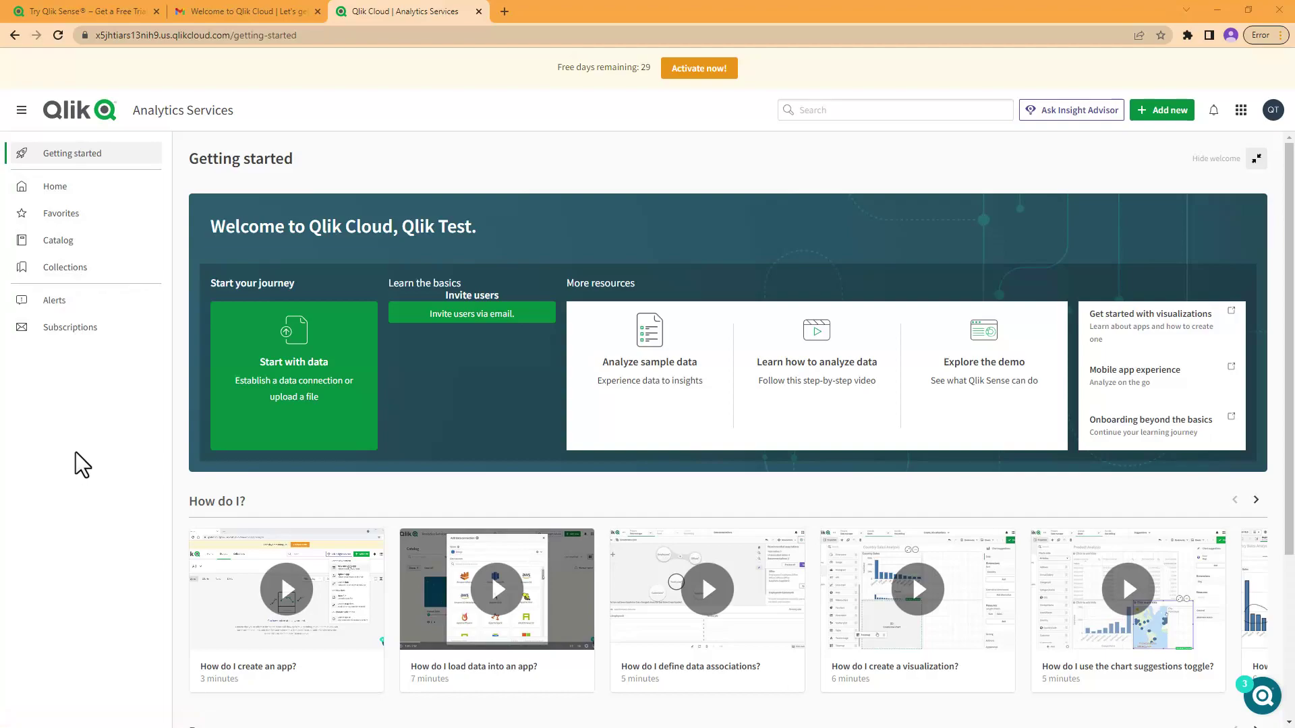
pyautogui.scroll(-3, 637, 289)
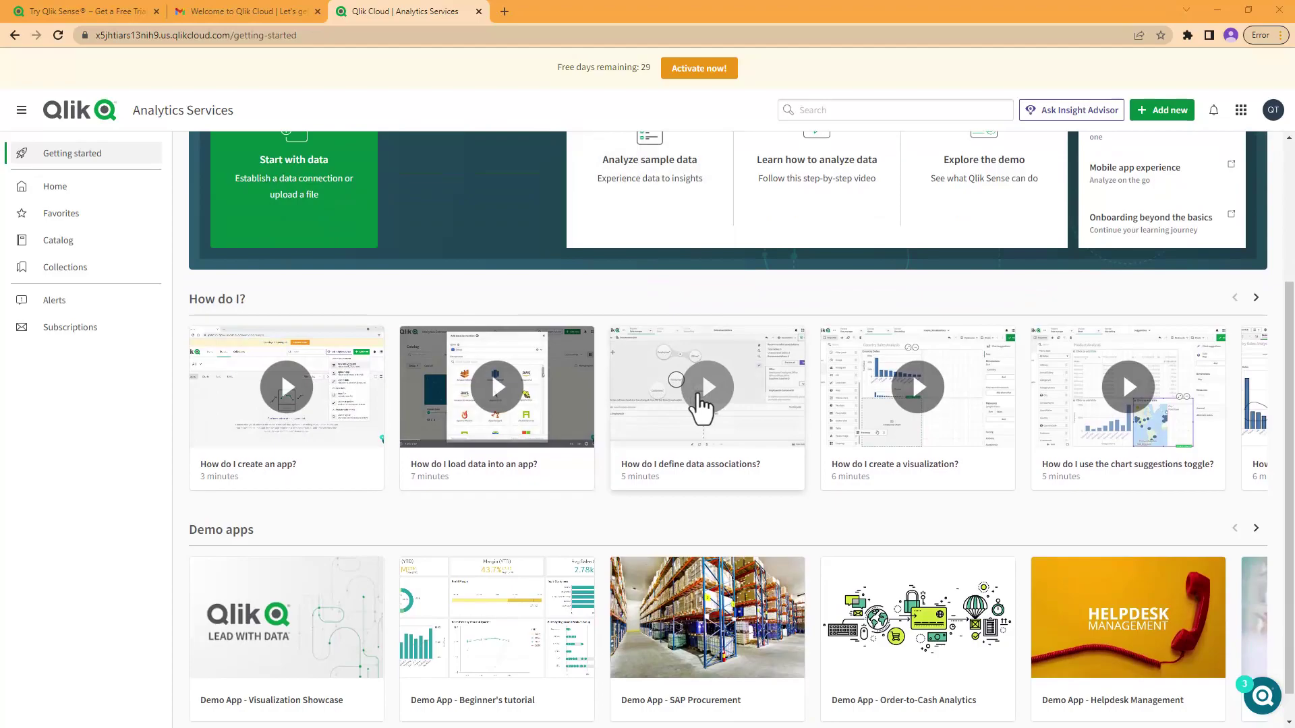
pyautogui.scroll(-1, 701, 405)
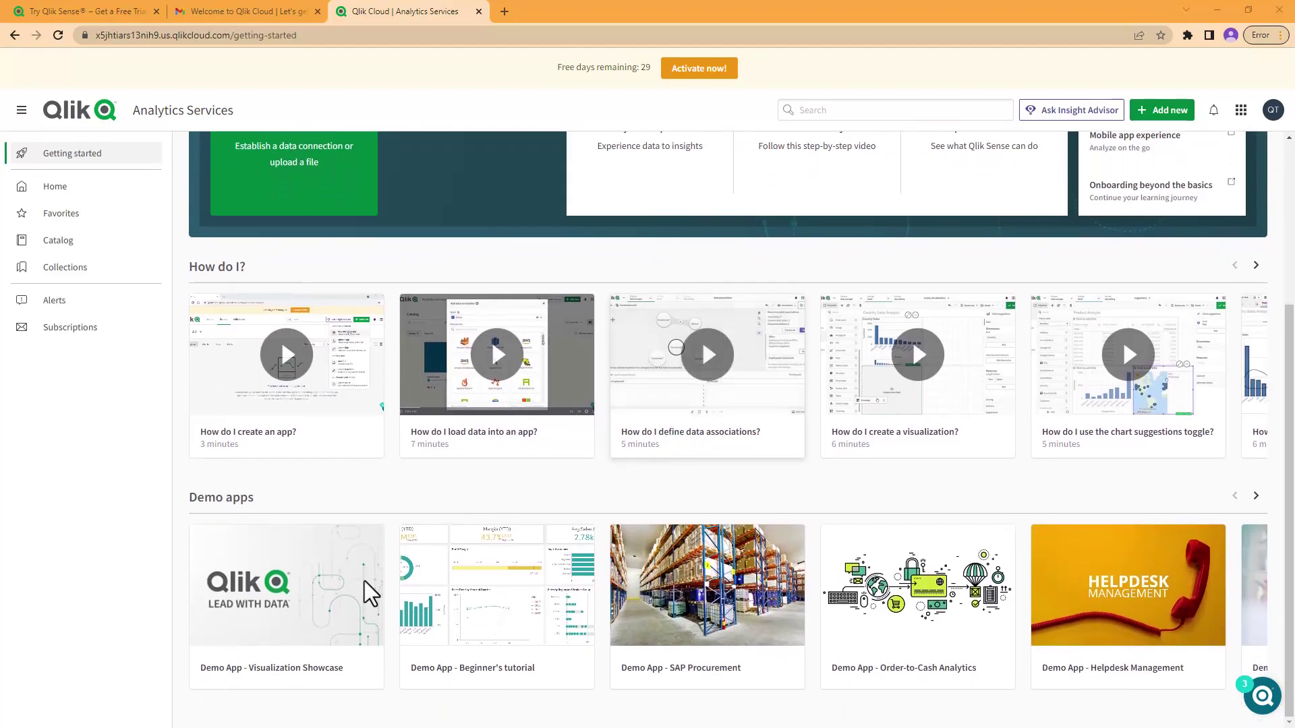
pyautogui.moveTo(477, 615)
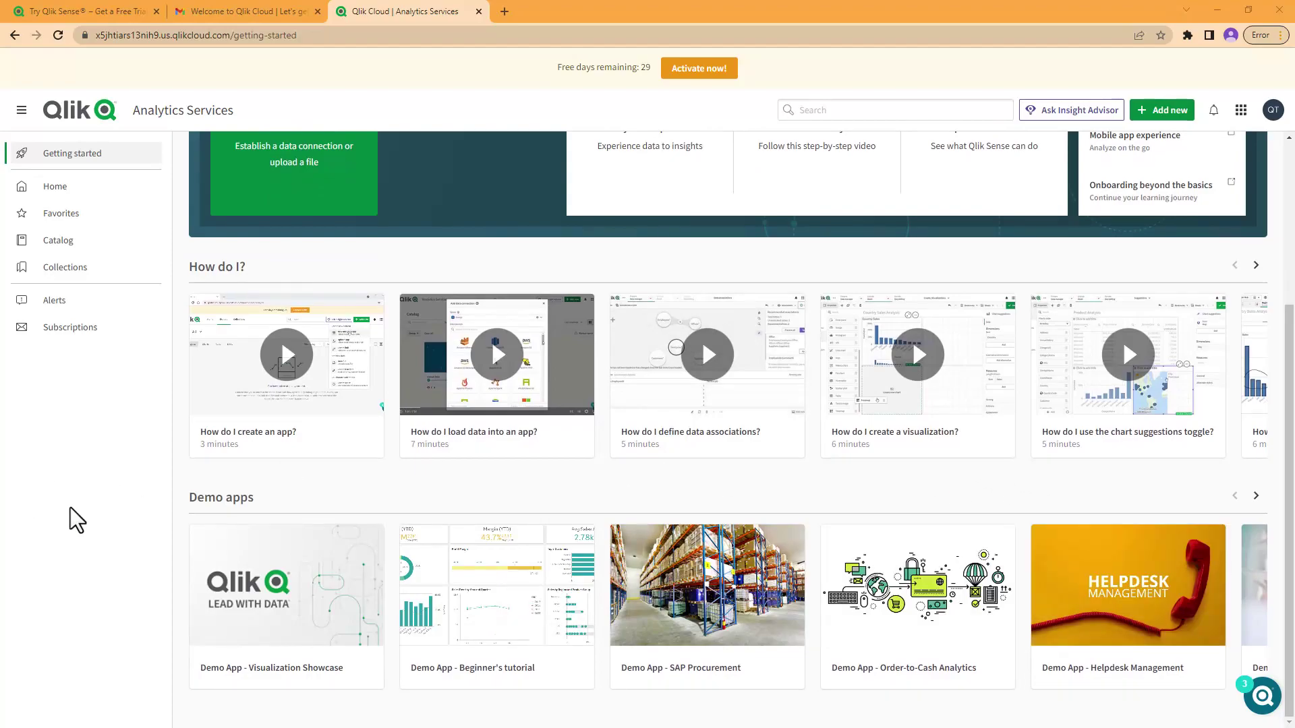
pyautogui.scroll(3, 177, 297)
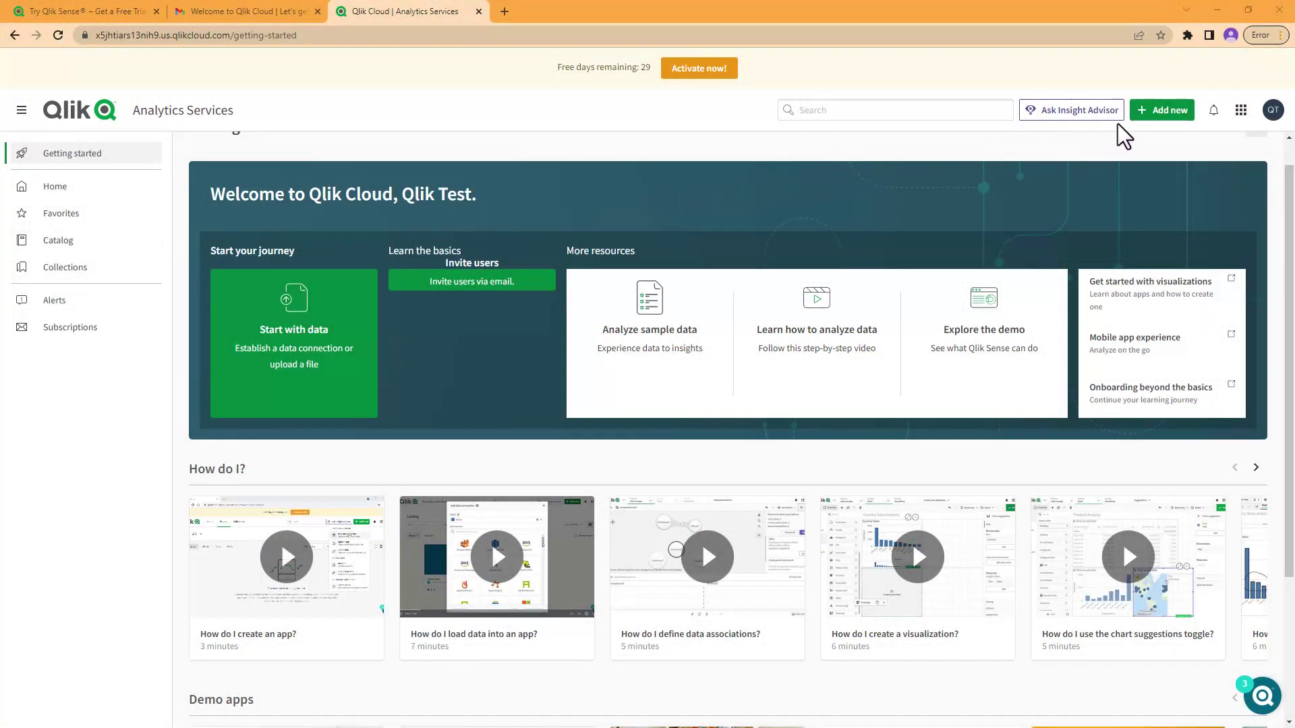
pyautogui.click(1144, 111)
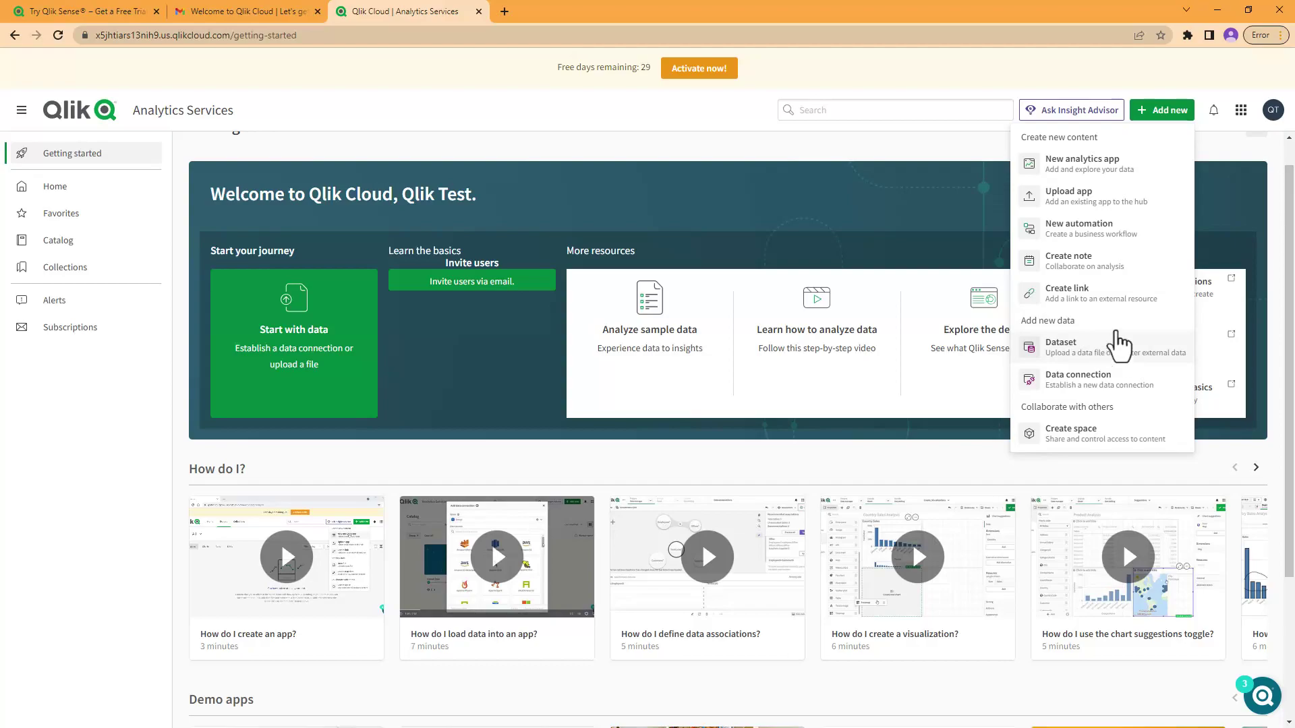
pyautogui.click(1240, 111)
pyautogui.click(1240, 110)
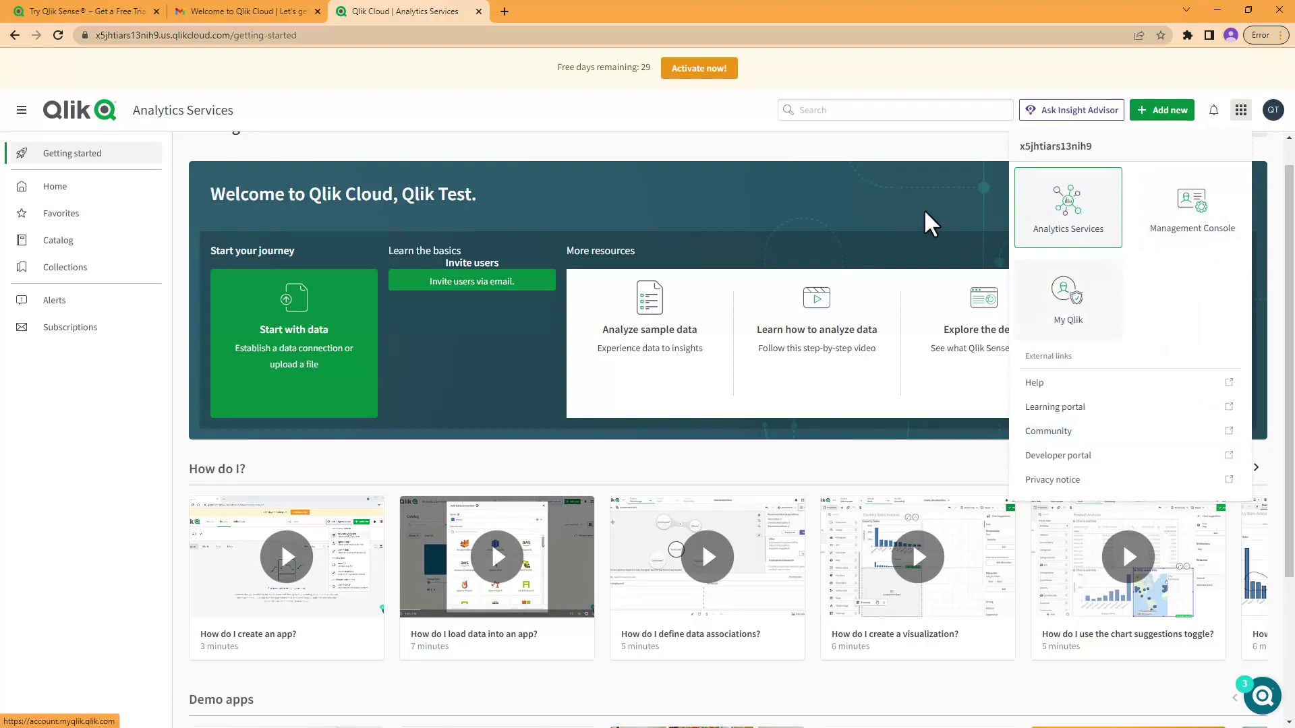
pyautogui.click(798, 153)
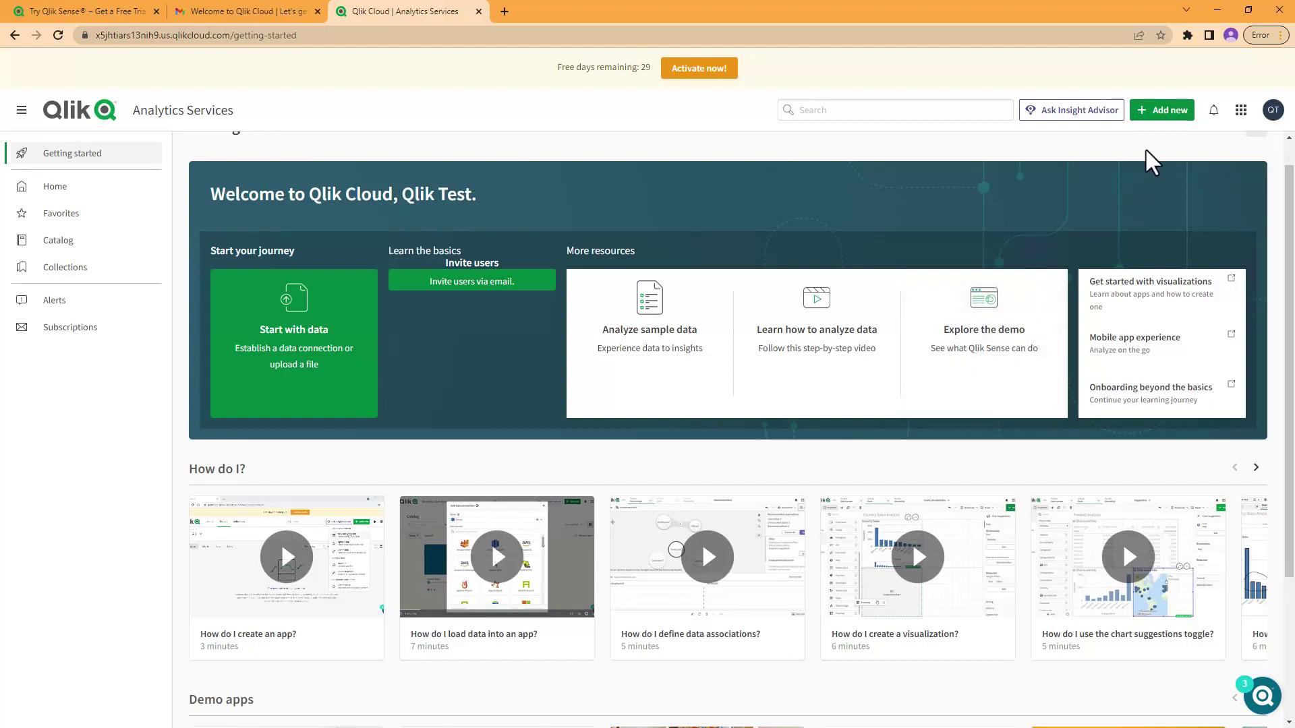
pyautogui.click(1155, 111)
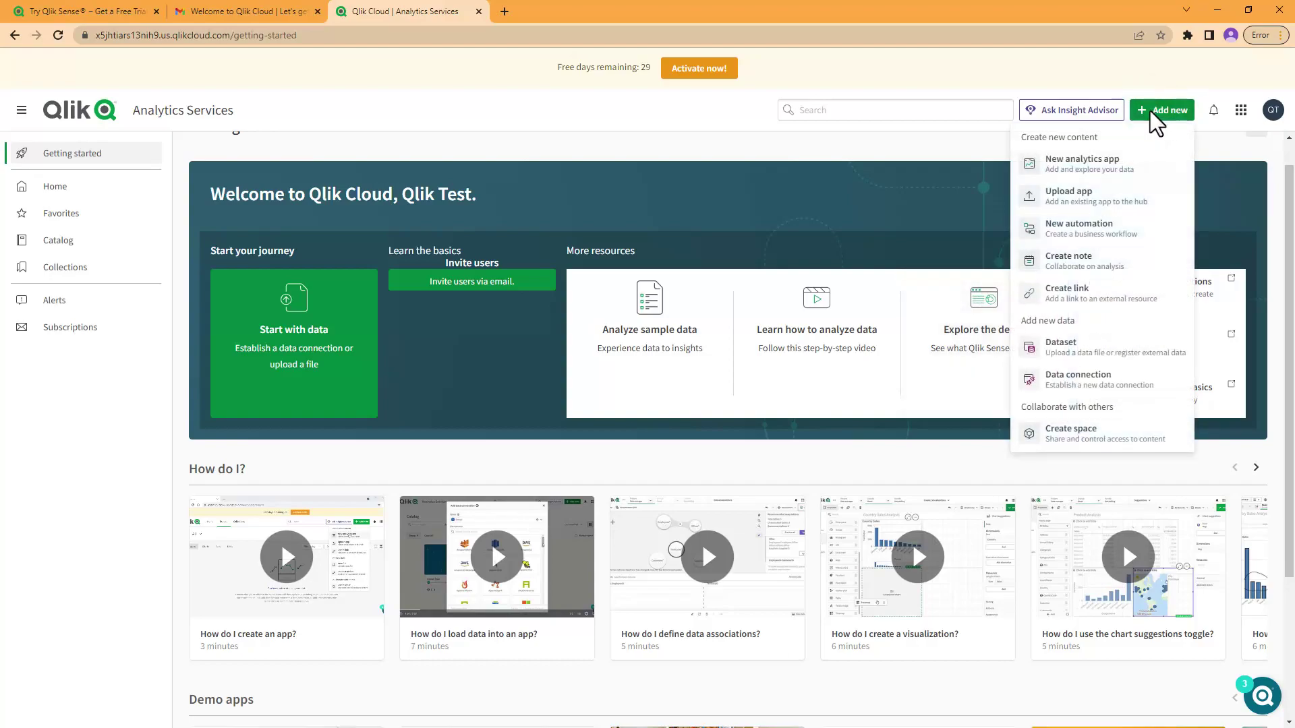
# Step: Browse the Create connection data sources list from Amazon Athena to Teradata
pyautogui.click(1079, 349)
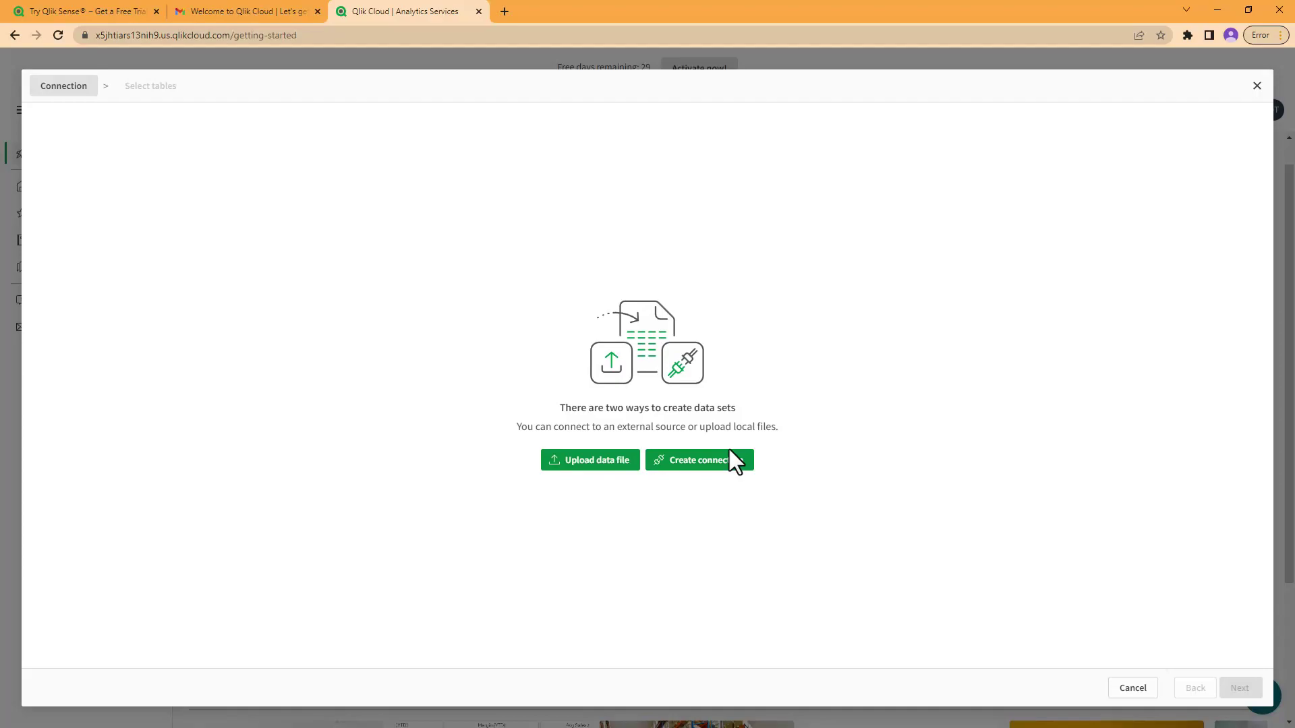
pyautogui.click(731, 459)
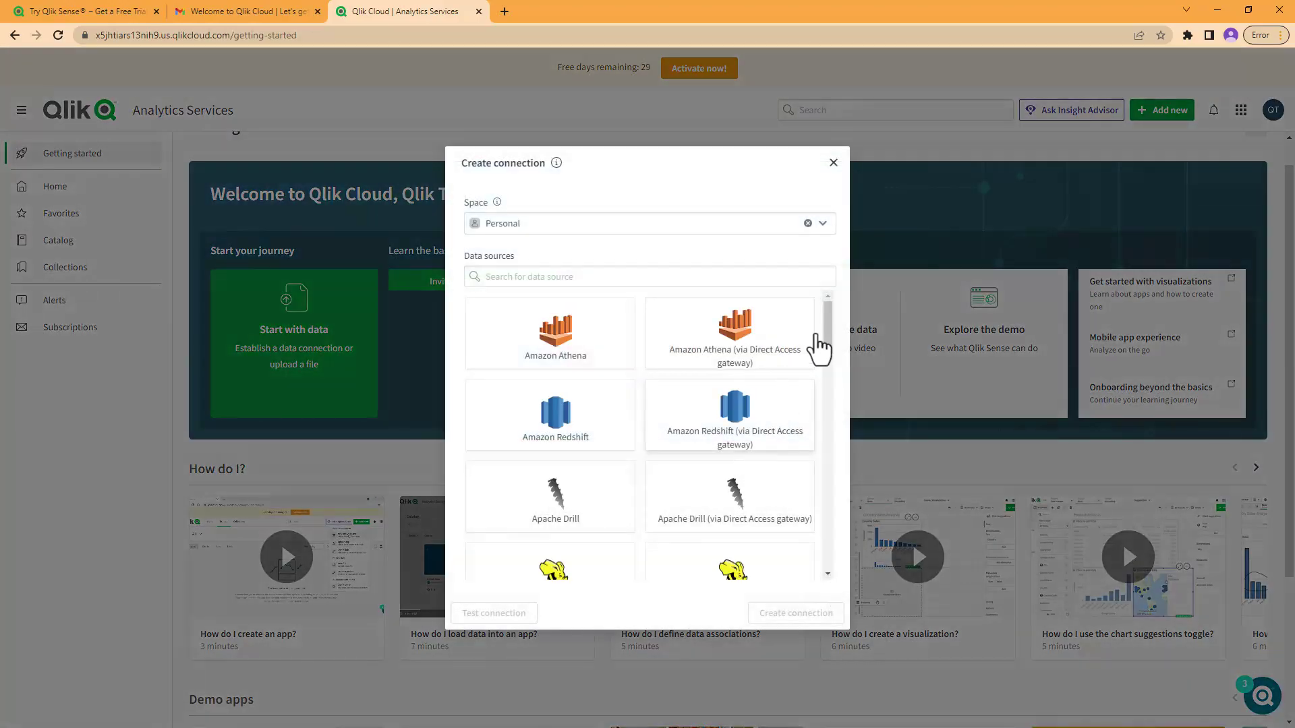
pyautogui.moveTo(825, 309); pyautogui.dragTo(816, 537)
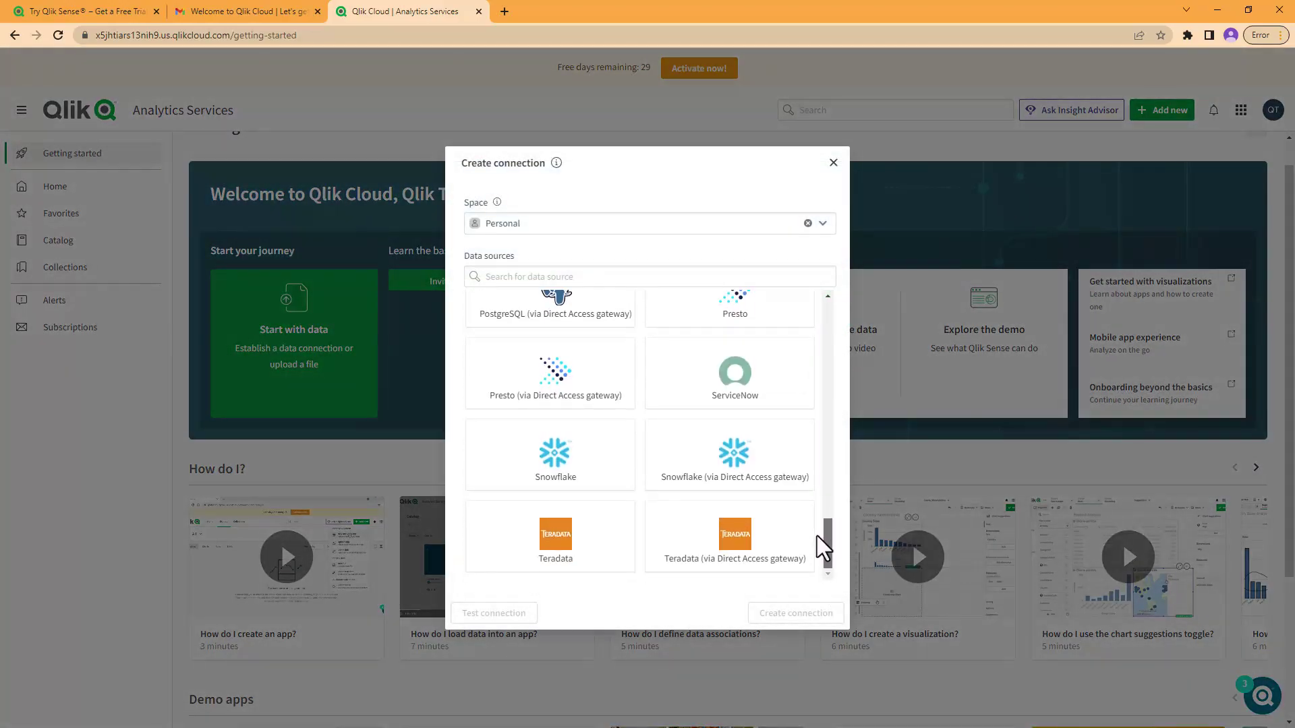
pyautogui.moveTo(818, 534); pyautogui.dragTo(826, 305)
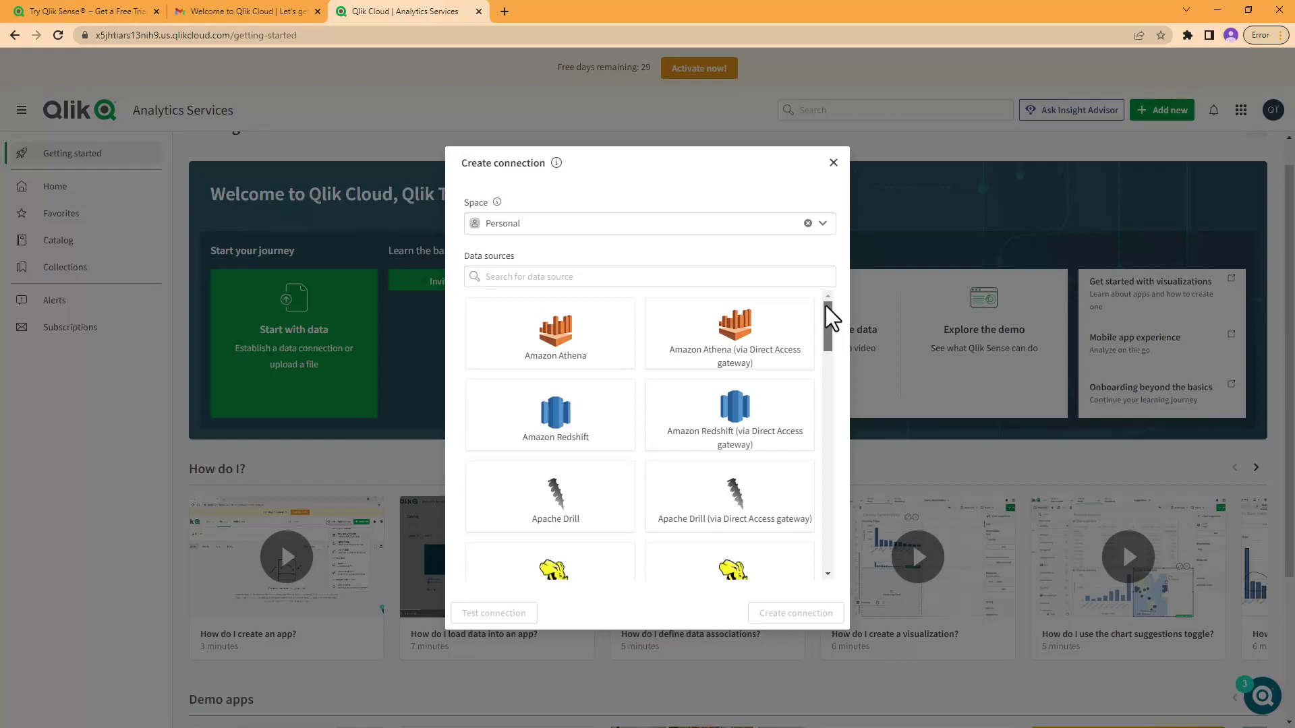
pyautogui.moveTo(825, 305)
pyautogui.mouseDown()
pyautogui.moveTo(833, 546)
pyautogui.moveTo(844, 292)
pyautogui.mouseUp()
# Step: Close the data source list and choose to upload a local data file
pyautogui.click(833, 164)
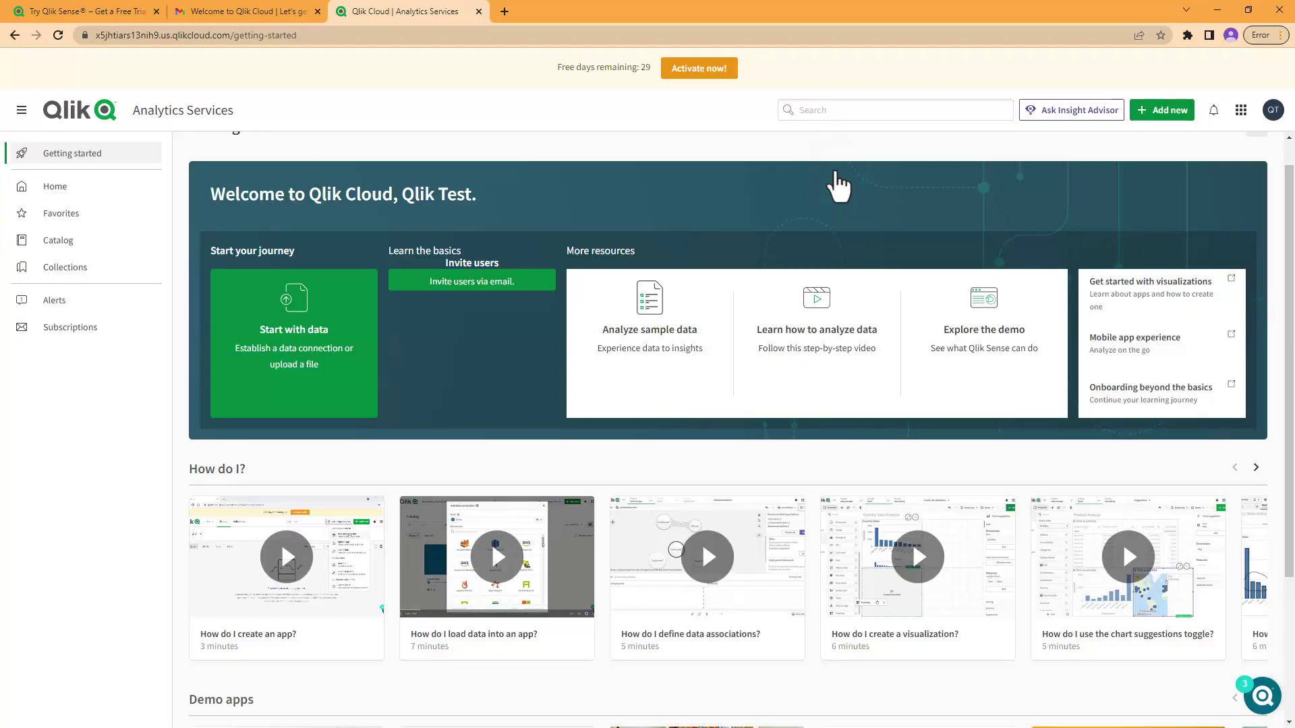
pyautogui.click(582, 461)
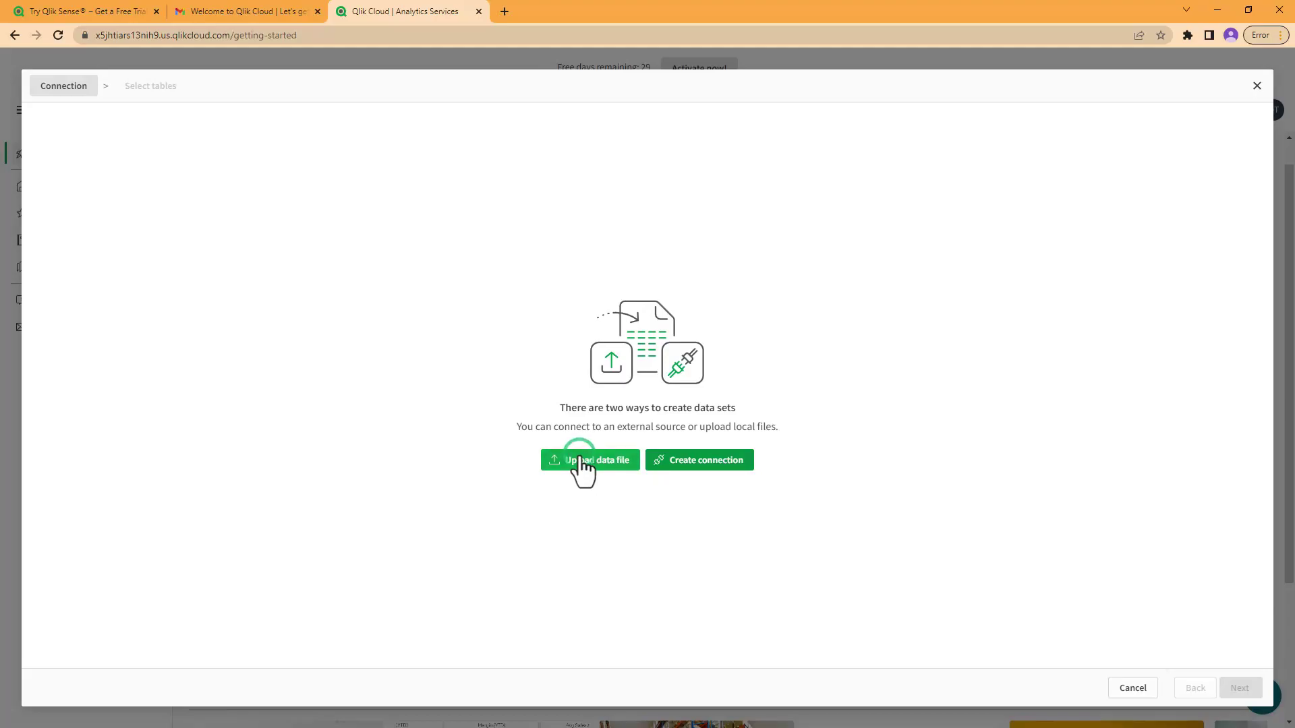
pyautogui.click(653, 415)
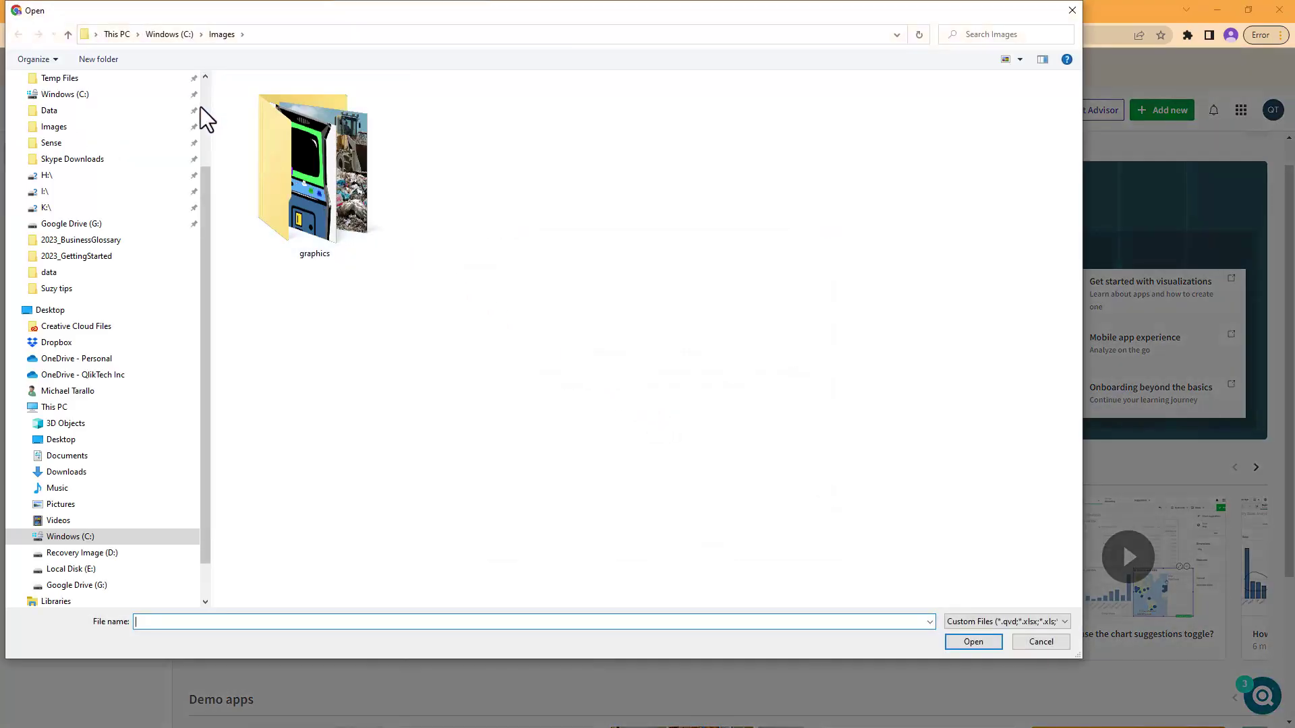
# Step: Pick 2023_getting_started.xlsx from Dropbox > data and upload it for analysis
pyautogui.click(202, 108)
pyautogui.click(55, 229)
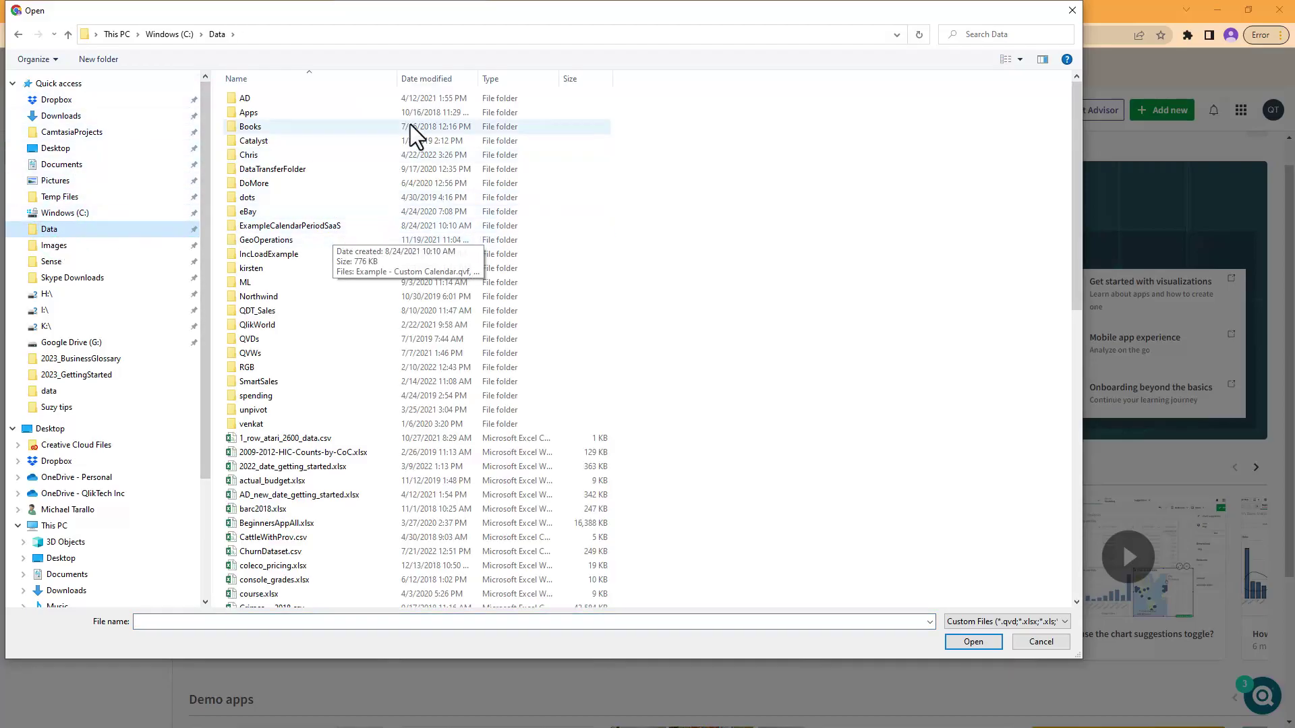
pyautogui.click(419, 78)
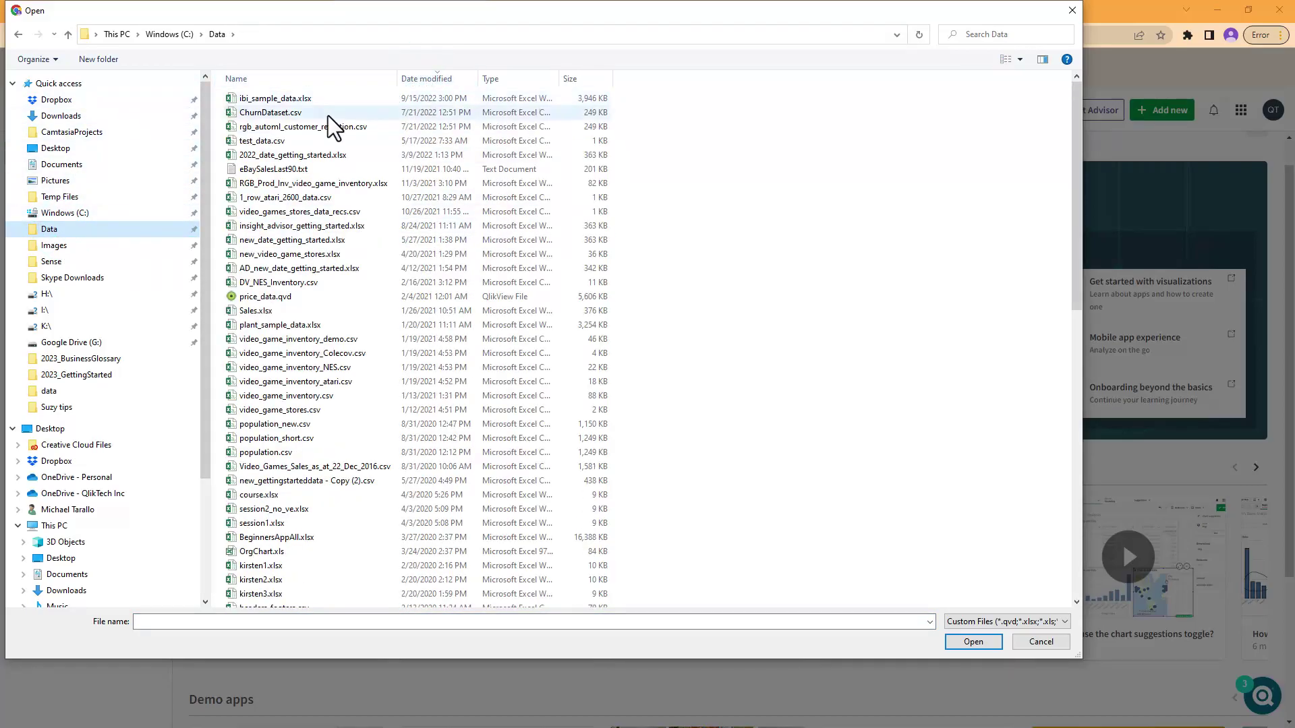
pyautogui.scroll(-3, 284, 144)
pyautogui.click(67, 101)
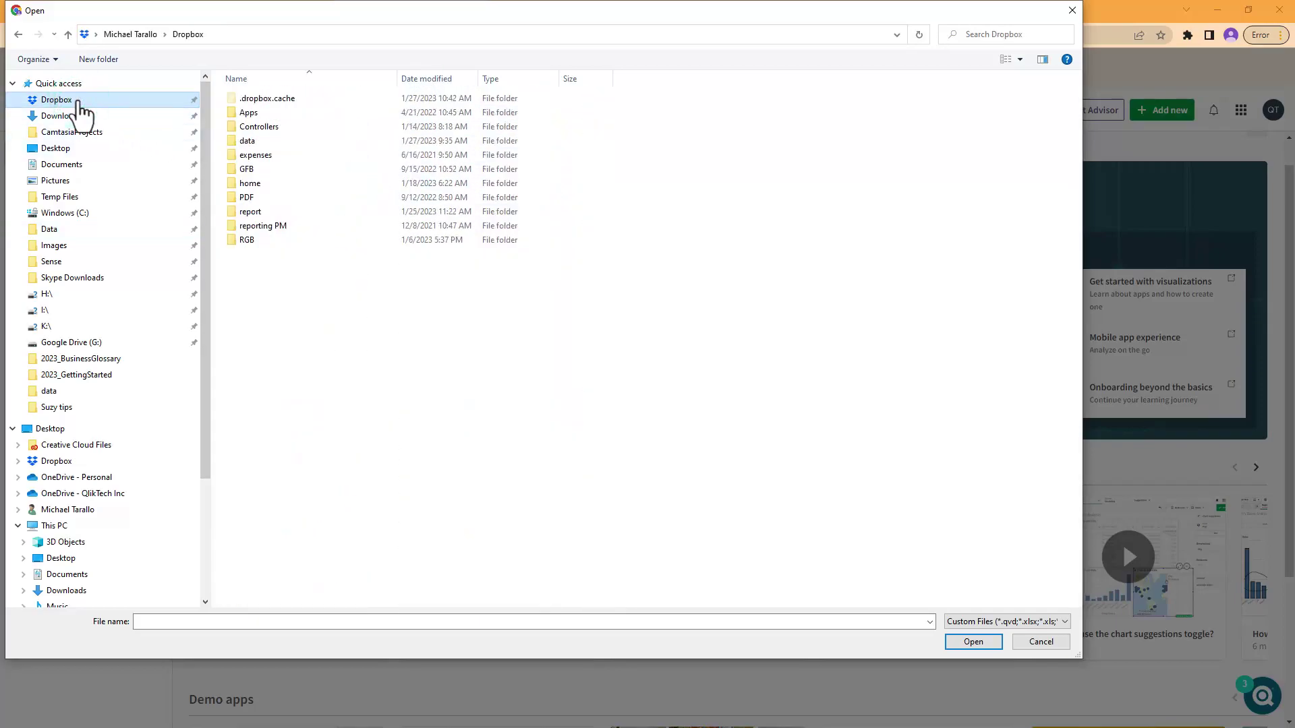
pyautogui.click(247, 141)
pyautogui.doubleClick(247, 141)
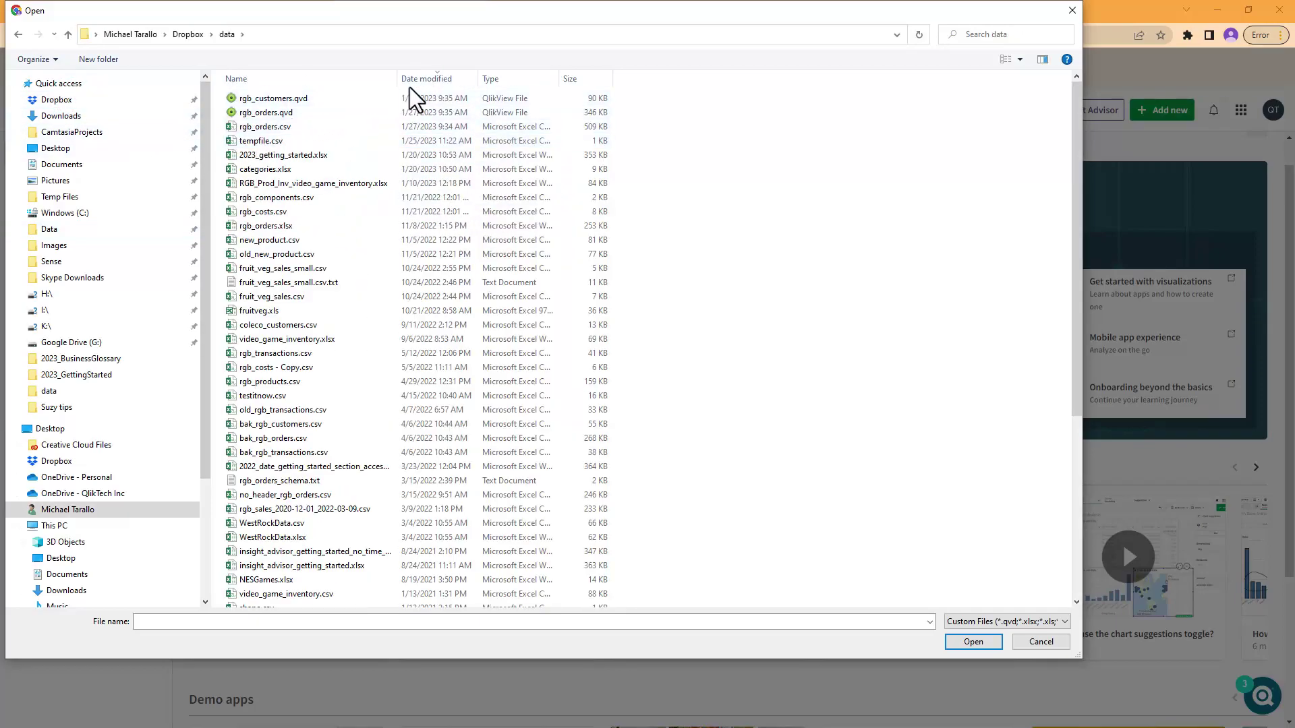
pyautogui.click(425, 79)
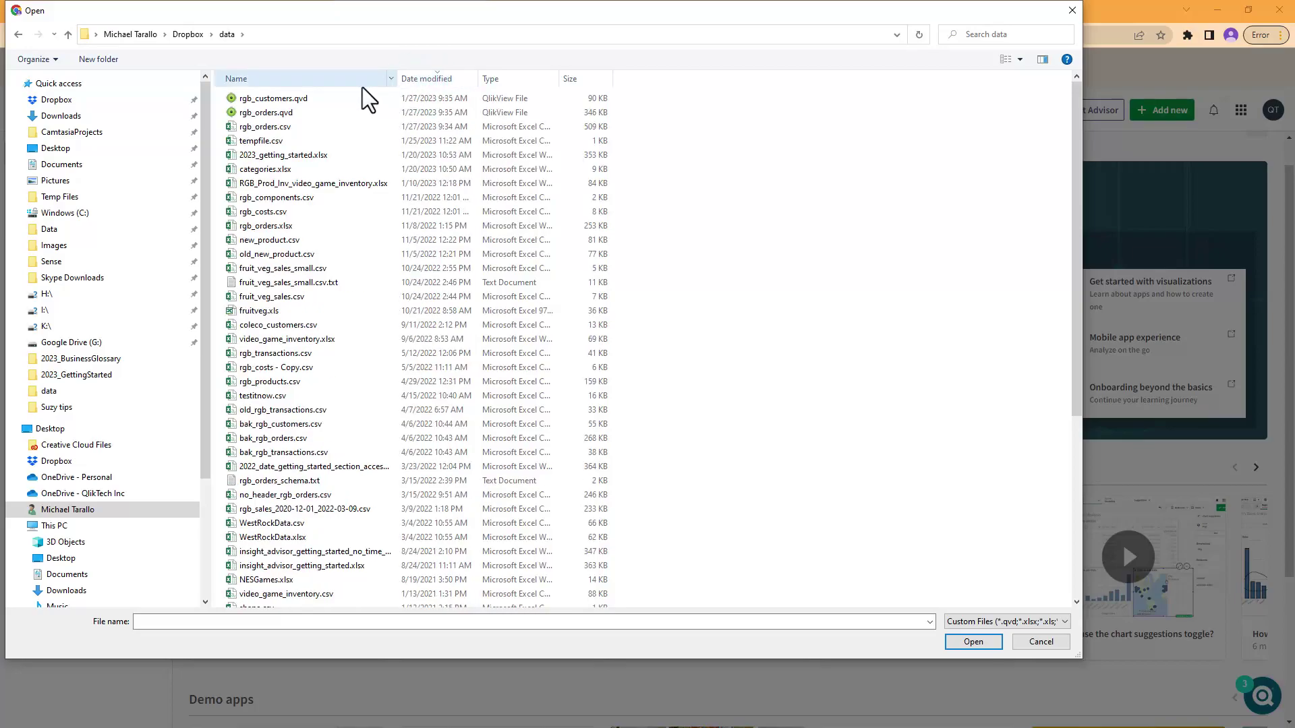
pyautogui.click(310, 155)
pyautogui.doubleClick(309, 153)
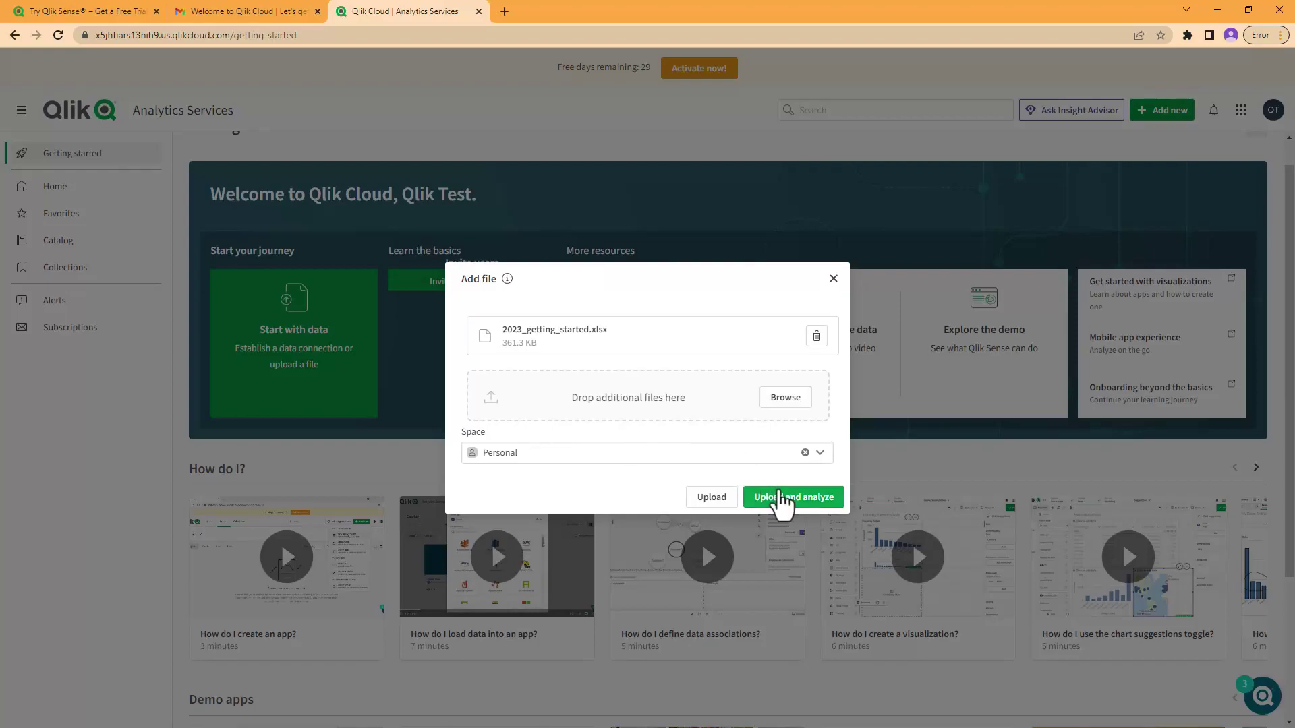
pyautogui.click(785, 499)
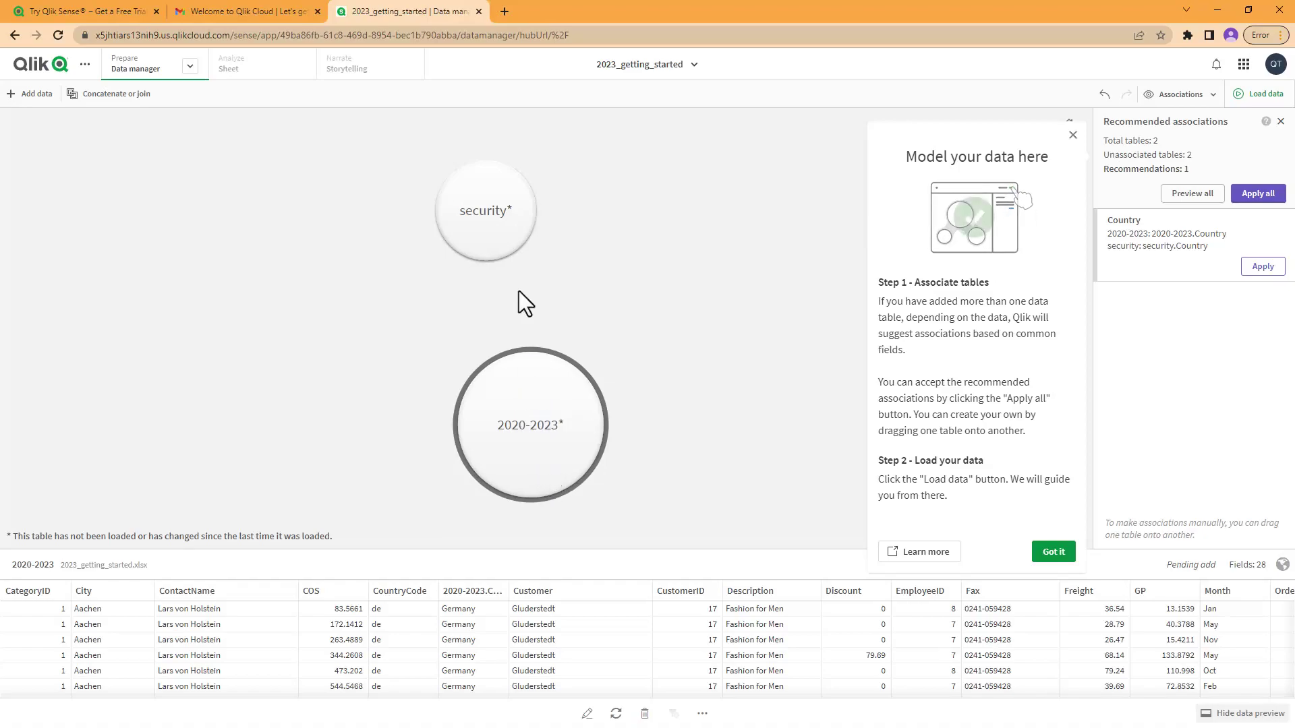
# Step: Preview the security and 2020-2023 tables, dismiss the tutorial, and start deleting the security table
pyautogui.click(503, 208)
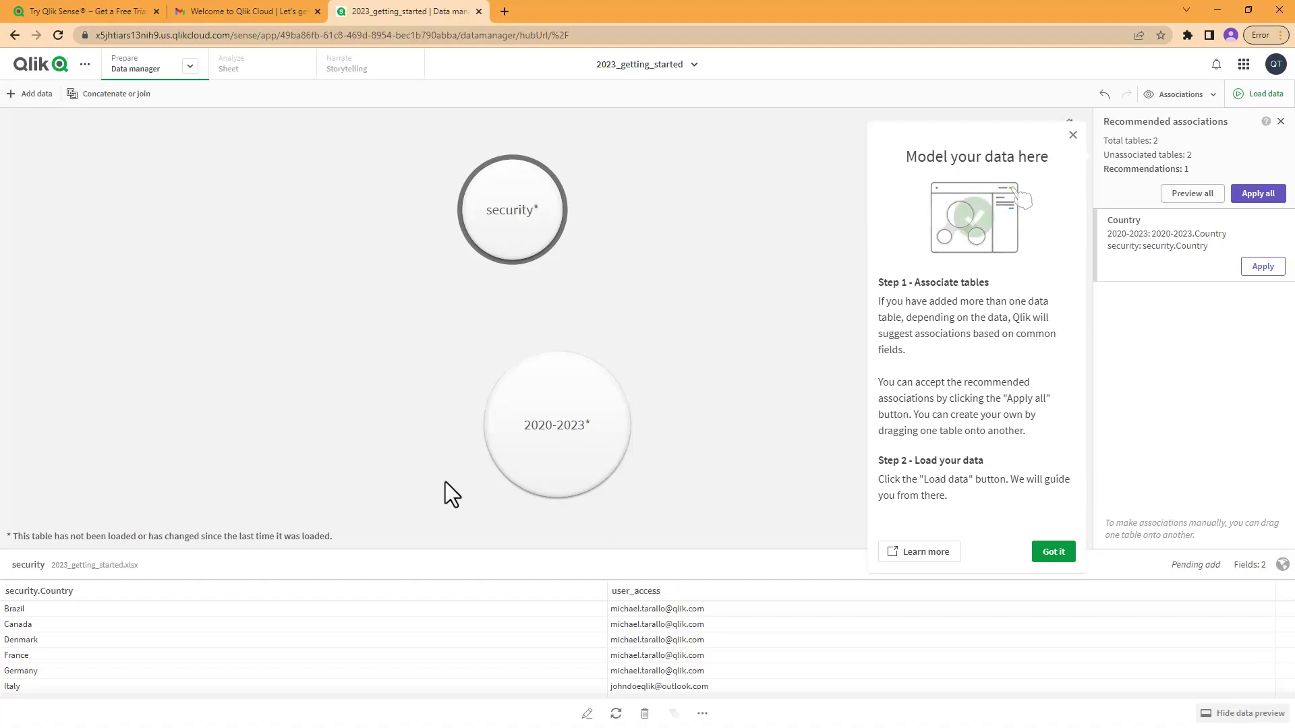
pyautogui.click(570, 421)
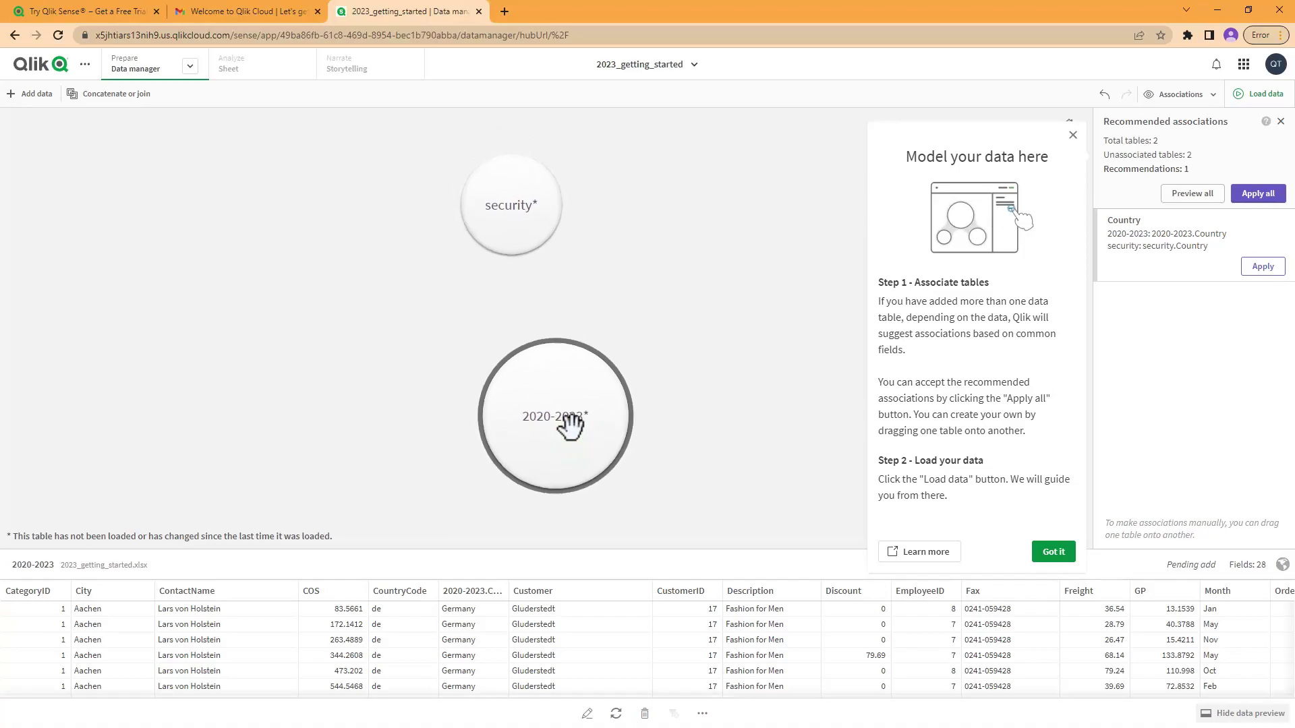
pyautogui.click(520, 212)
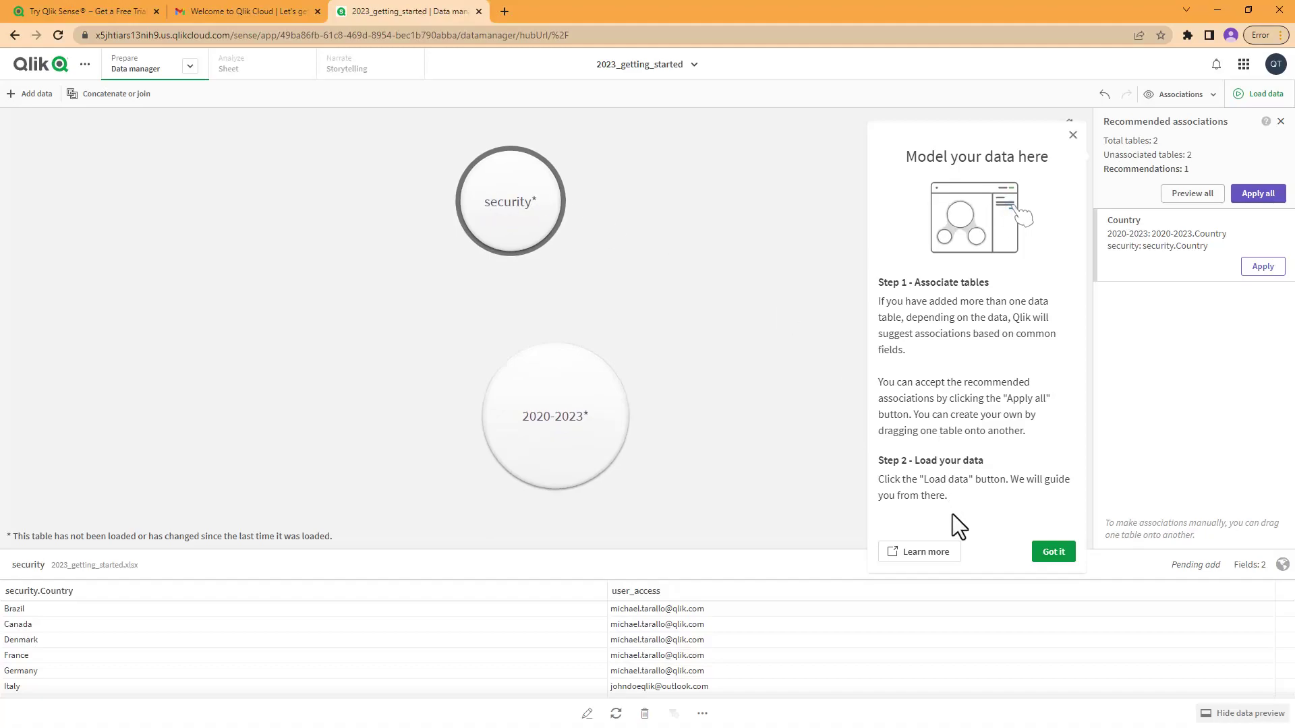
pyautogui.click(1052, 553)
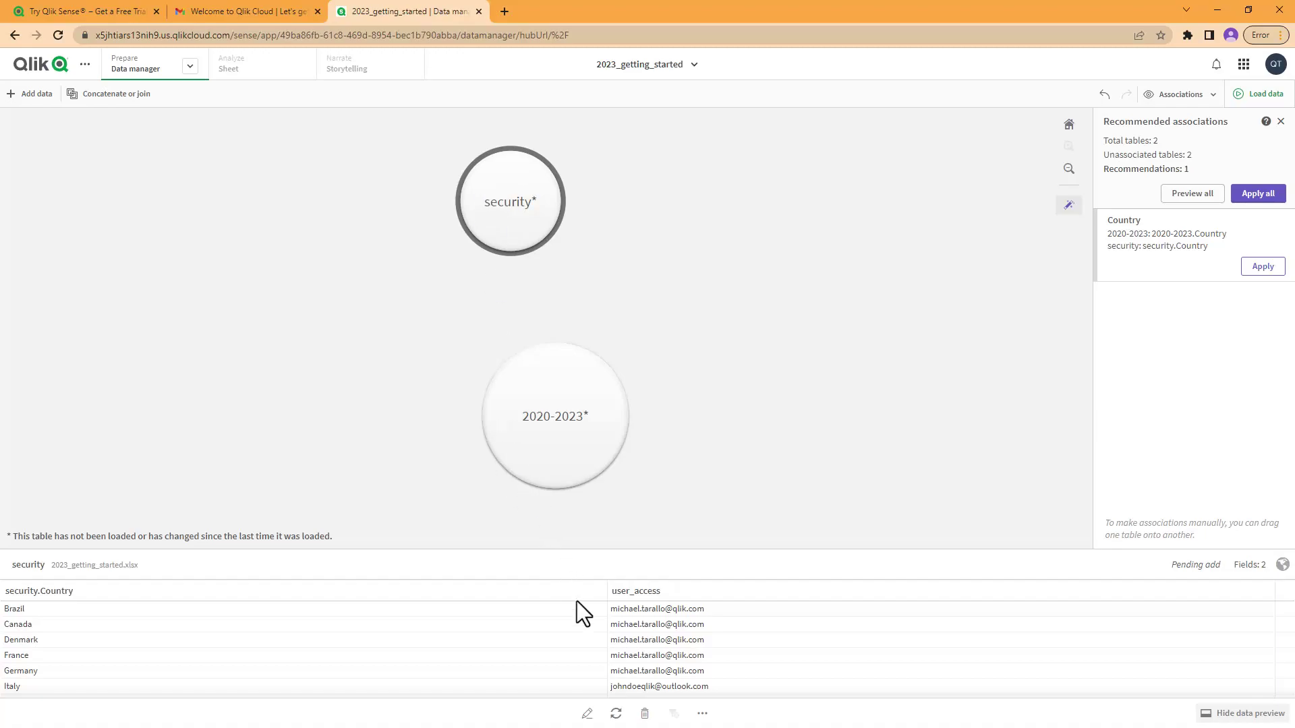
pyautogui.click(644, 715)
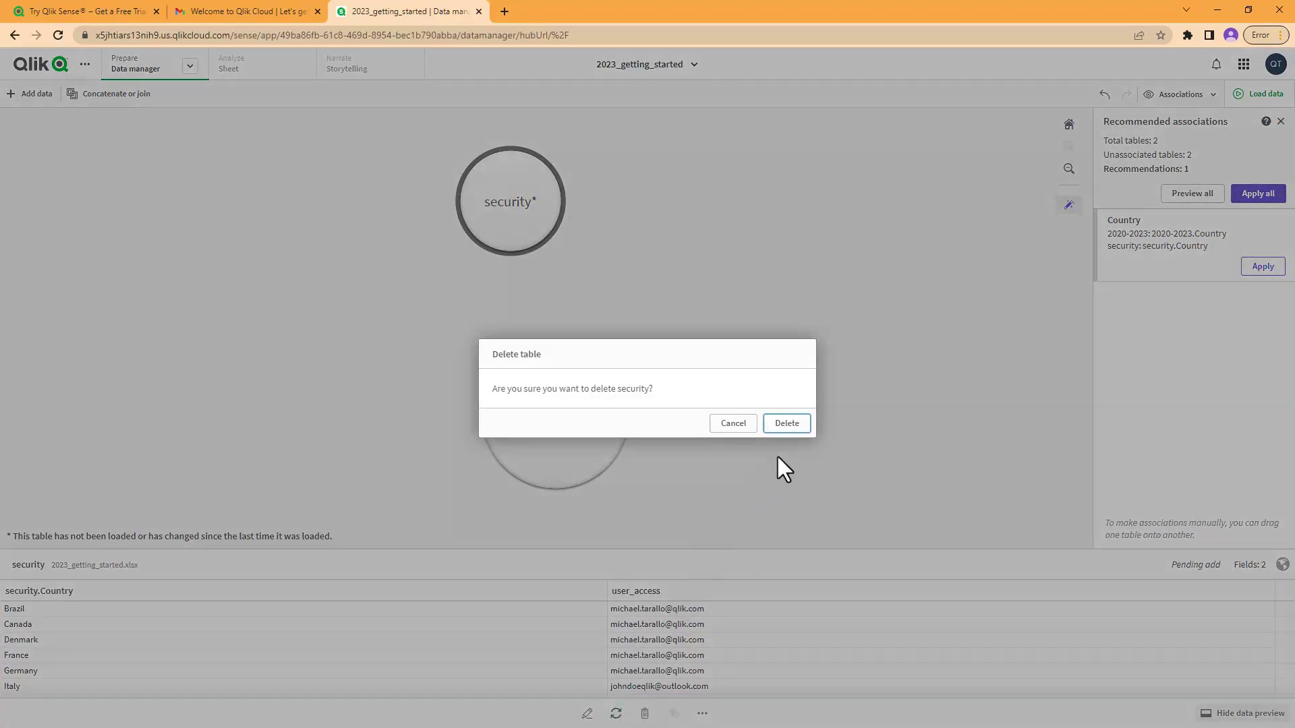
# Step: Confirm deleting security, then inspect the 28-field 2020-2023 table in the table editor
pyautogui.click(786, 424)
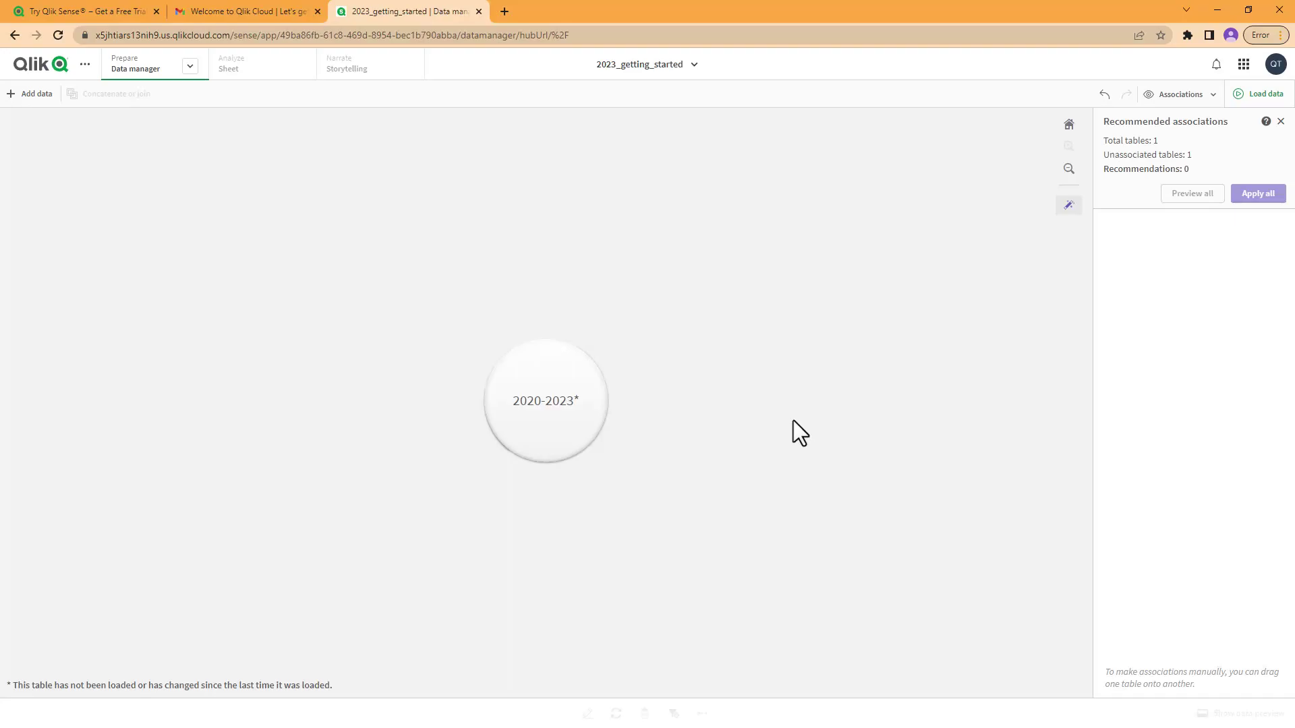
pyautogui.click(583, 389)
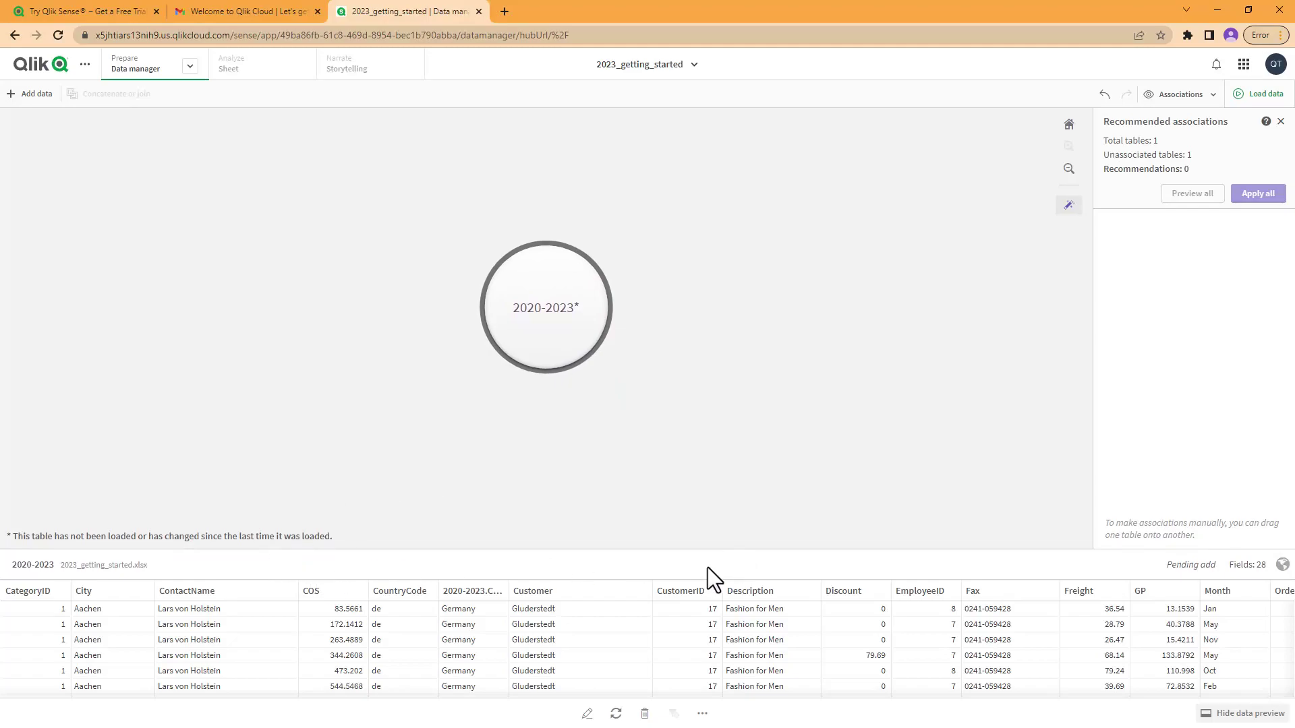
pyautogui.click(587, 713)
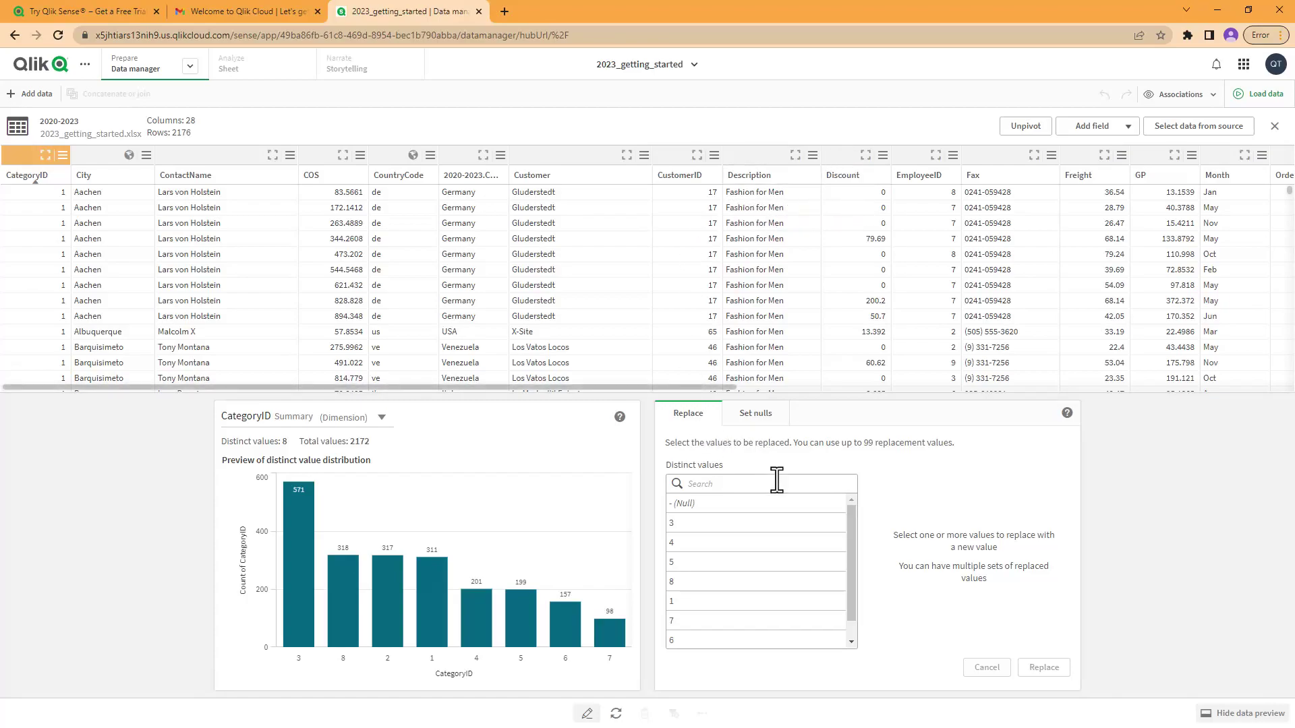
pyautogui.click(1274, 127)
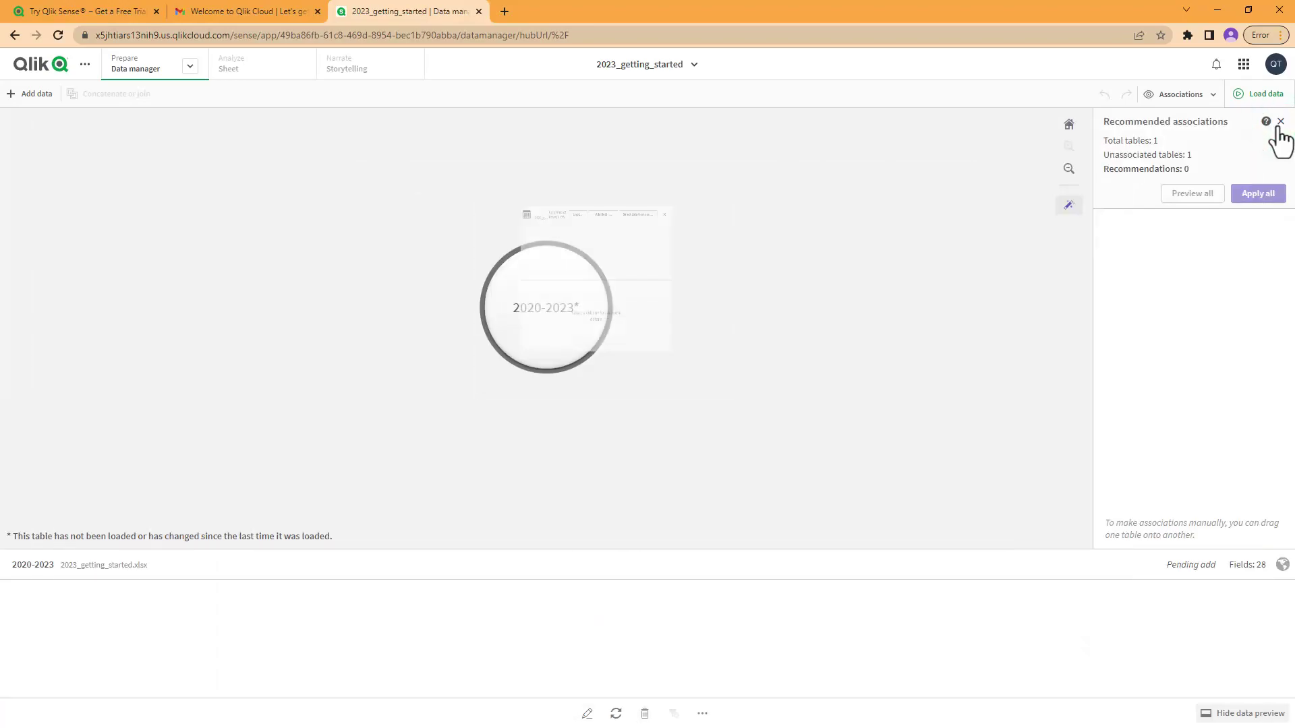
# Step: Load the 2020-2023 data into the app and go to the empty My new sheet
pyautogui.click(1251, 96)
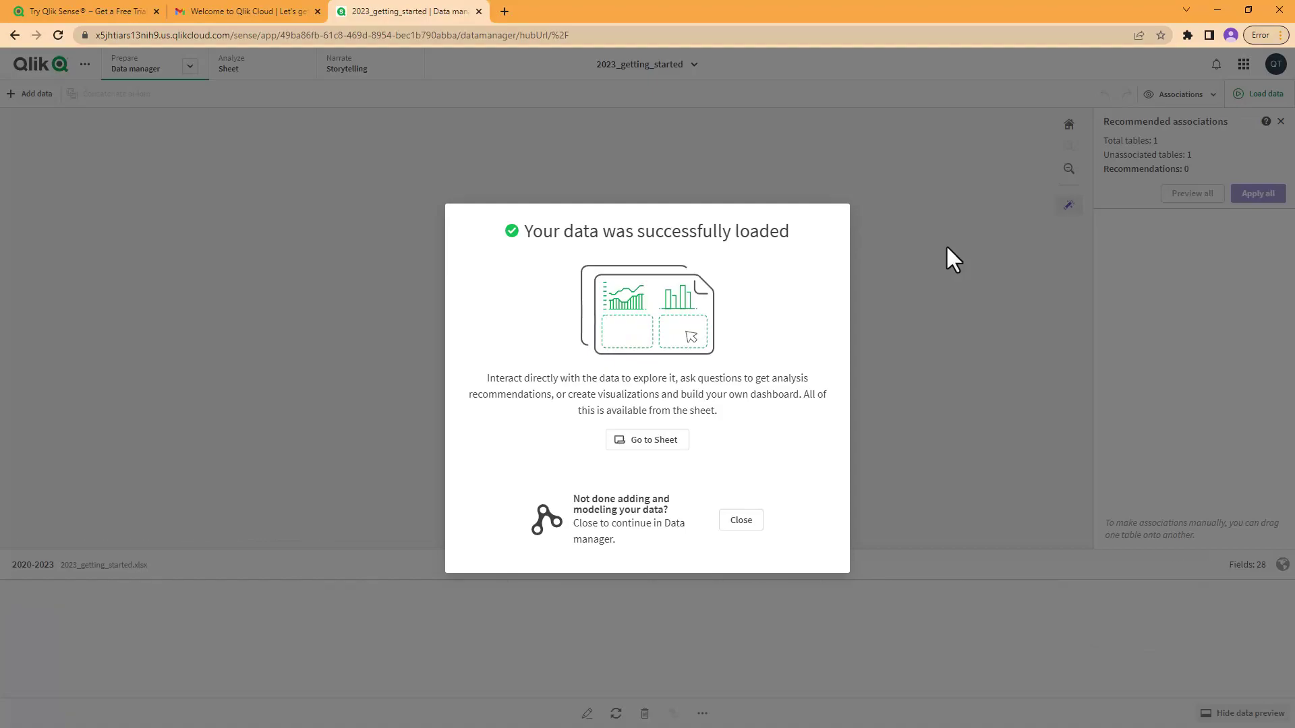
pyautogui.click(658, 442)
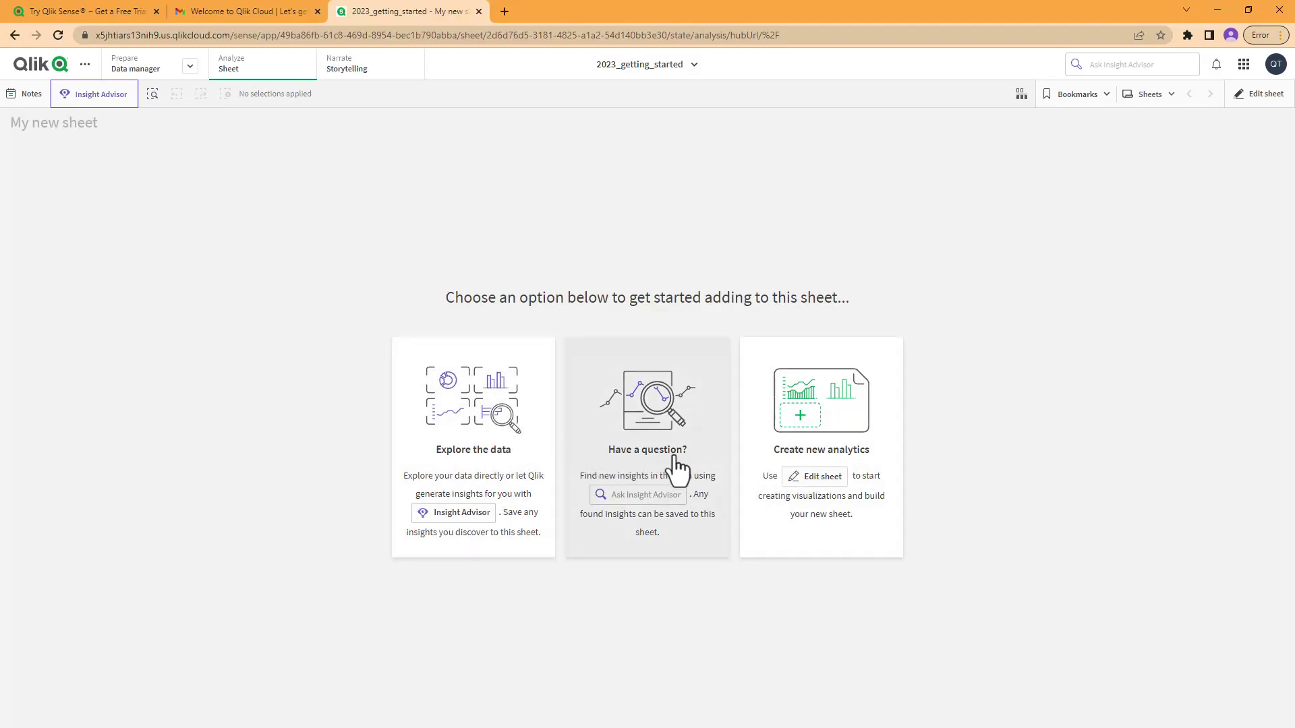
# Step: Ask Insight Advisor 'sales last year' to get a Sales over OrderDate trend totalling 683k
pyautogui.click(646, 491)
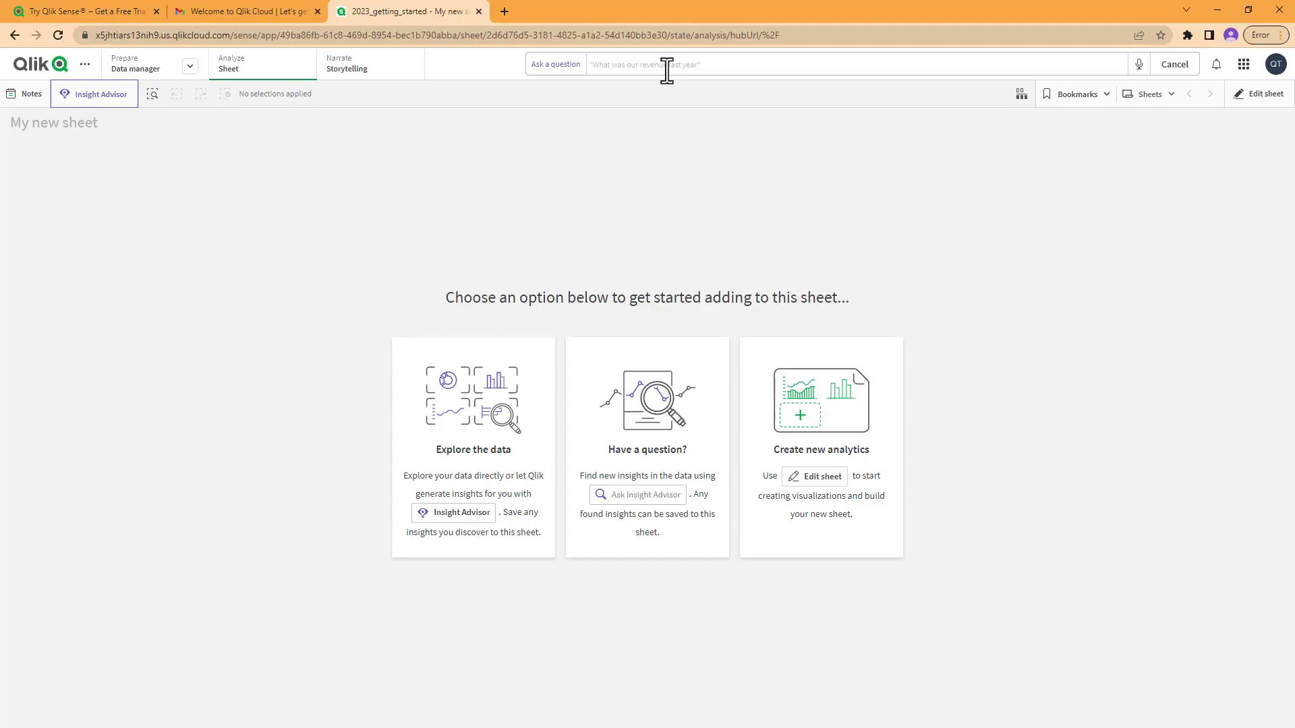
pyautogui.write('sales ')
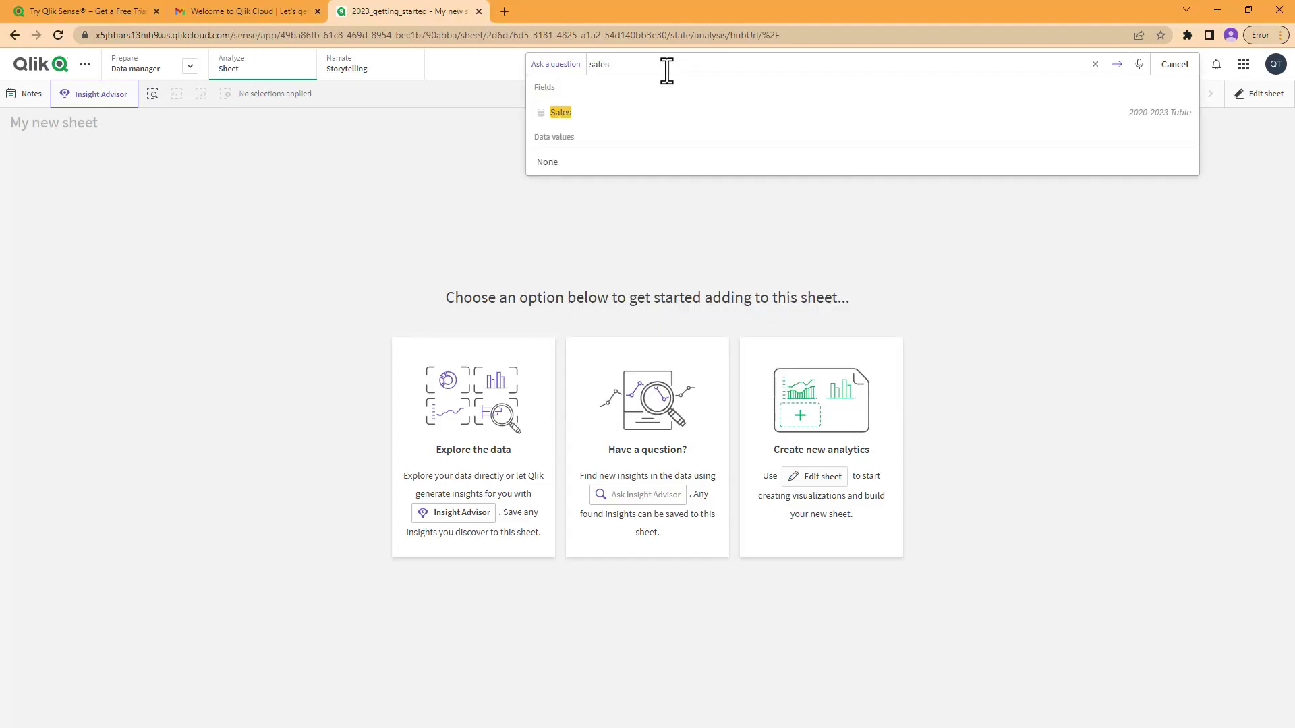
pyautogui.write('last year')
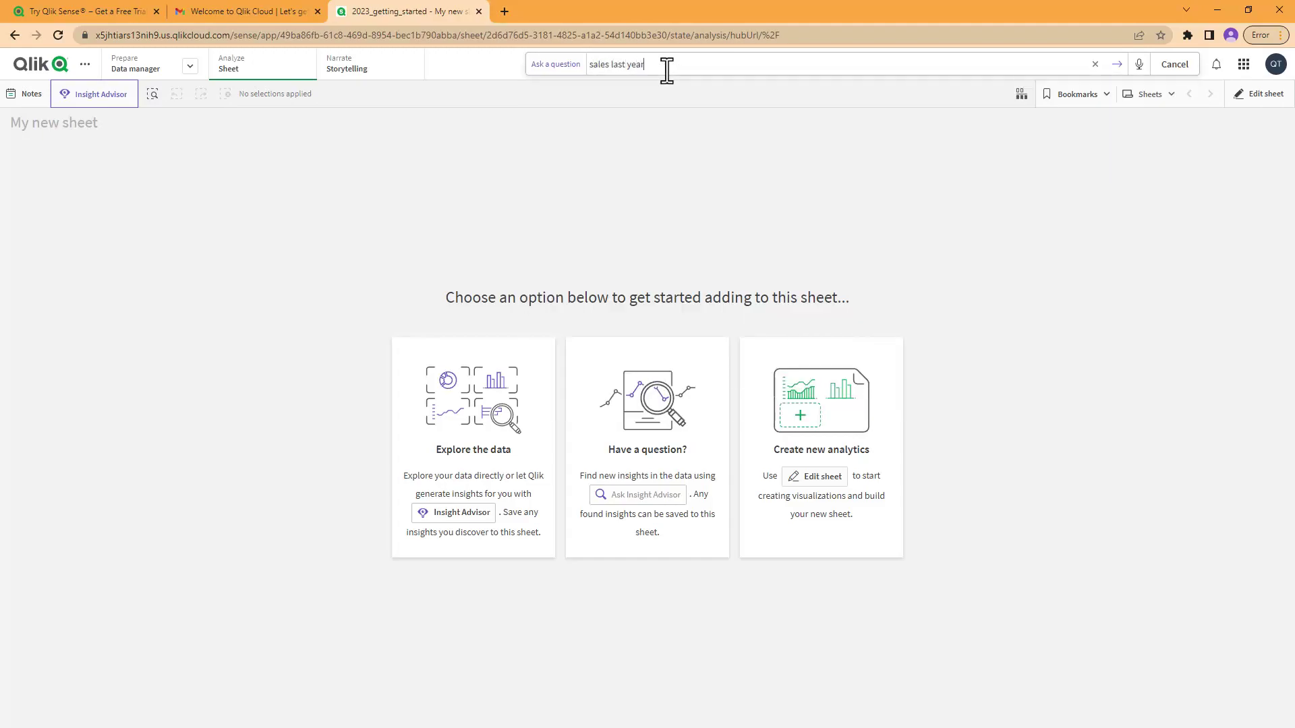
pyautogui.press('Return')
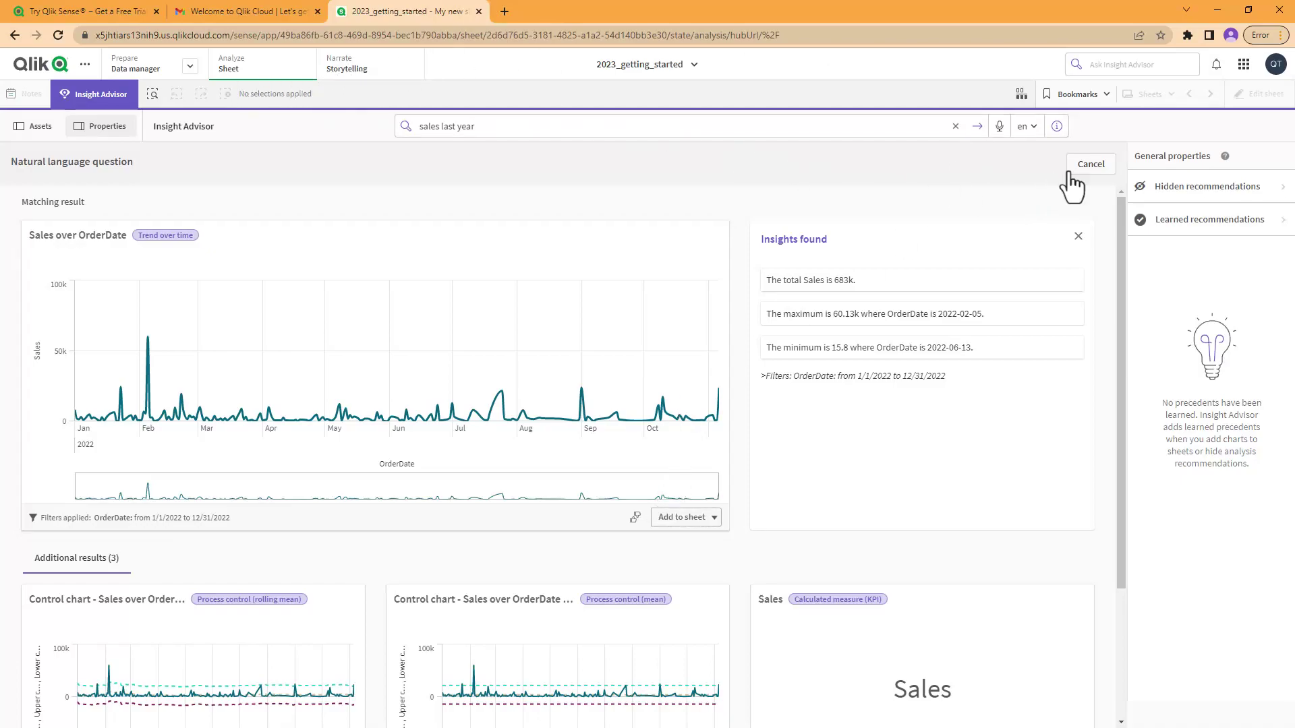
# Step: Dismiss the 'sales last year' answer and show the app's data fields beside the analyses
pyautogui.click(1088, 165)
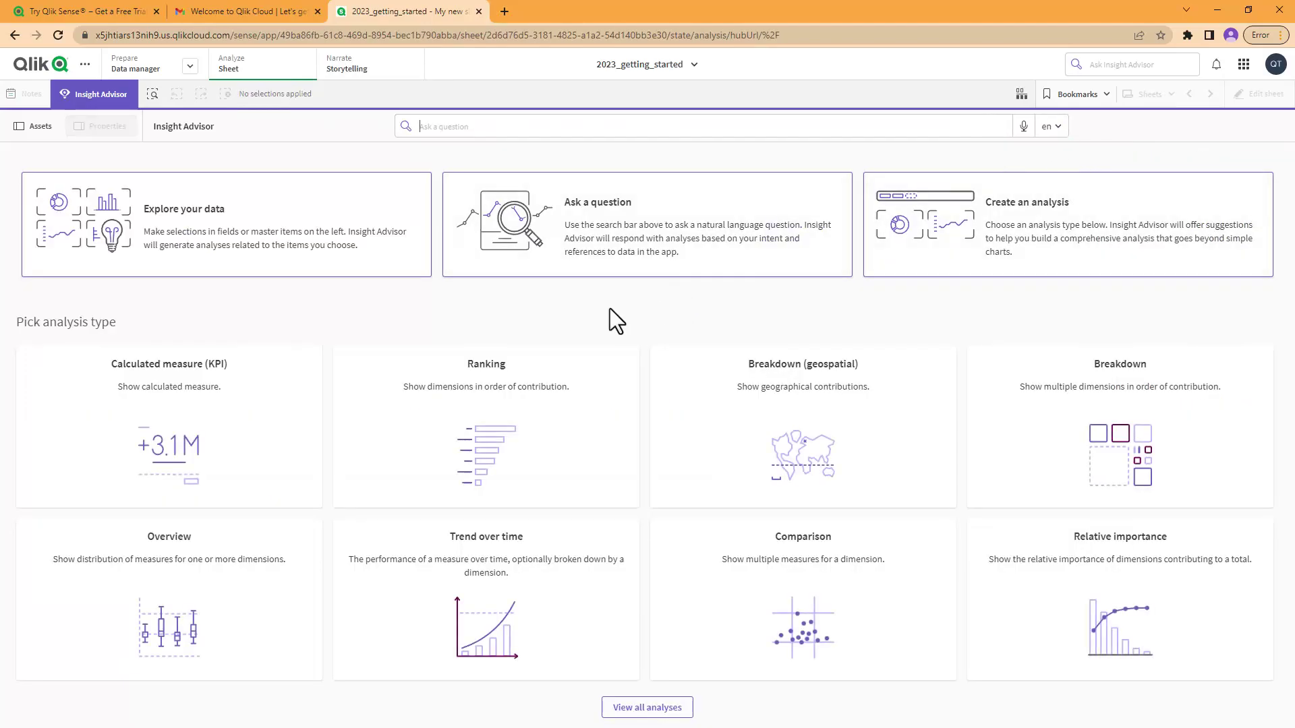
pyautogui.click(112, 94)
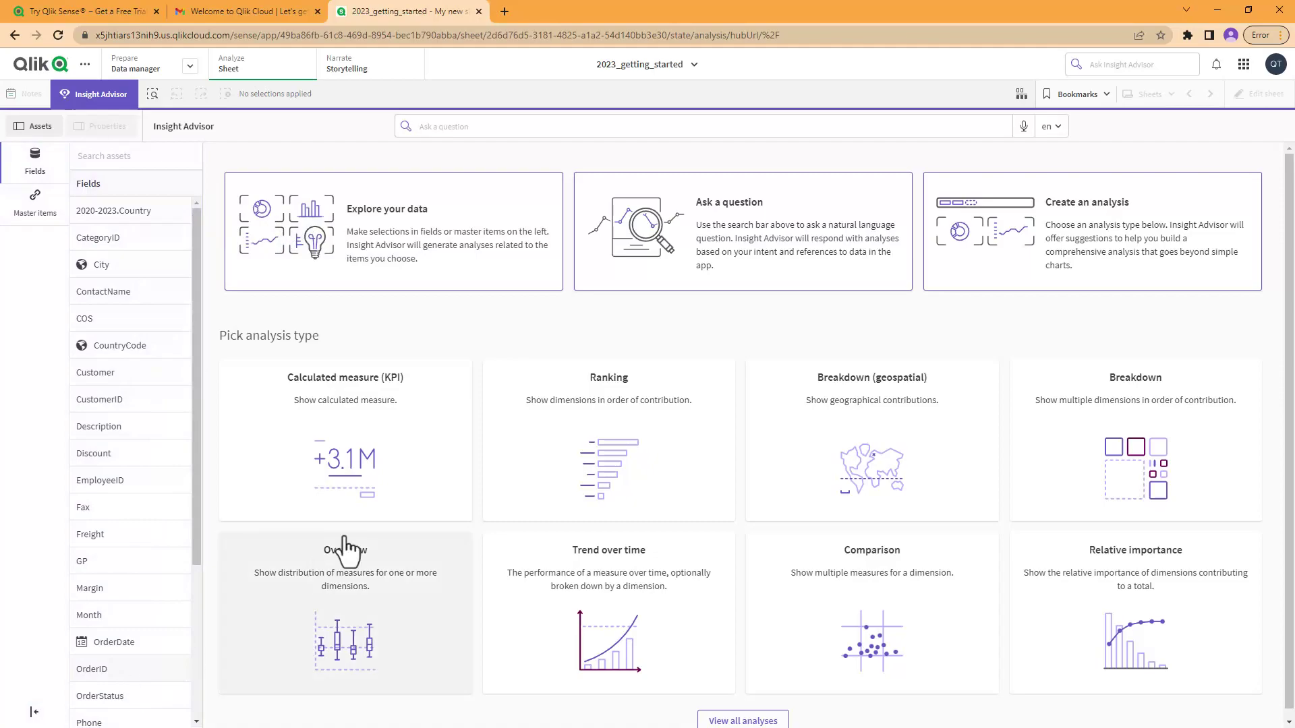
pyautogui.scroll(-1, 1121, 327)
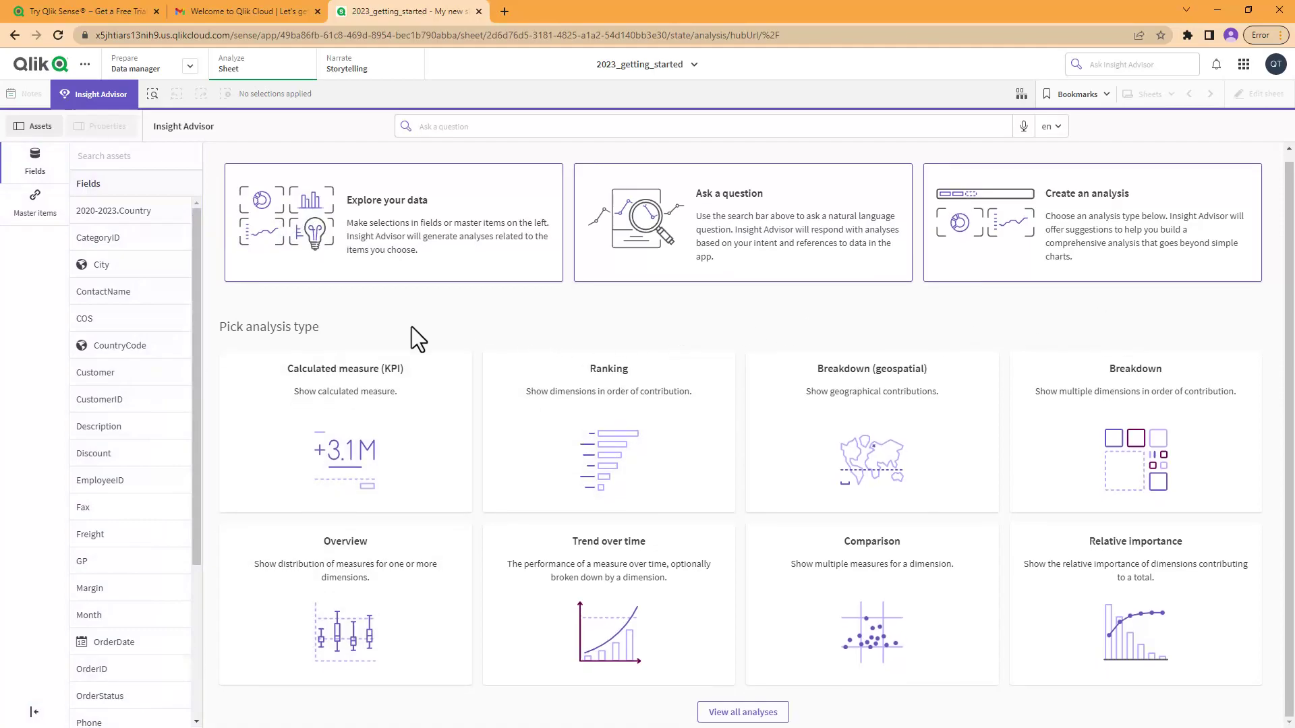
# Step: Try a calculated measure KPI with Sales, discard it, and leave Insight Advisor for My new sheet
pyautogui.click(397, 450)
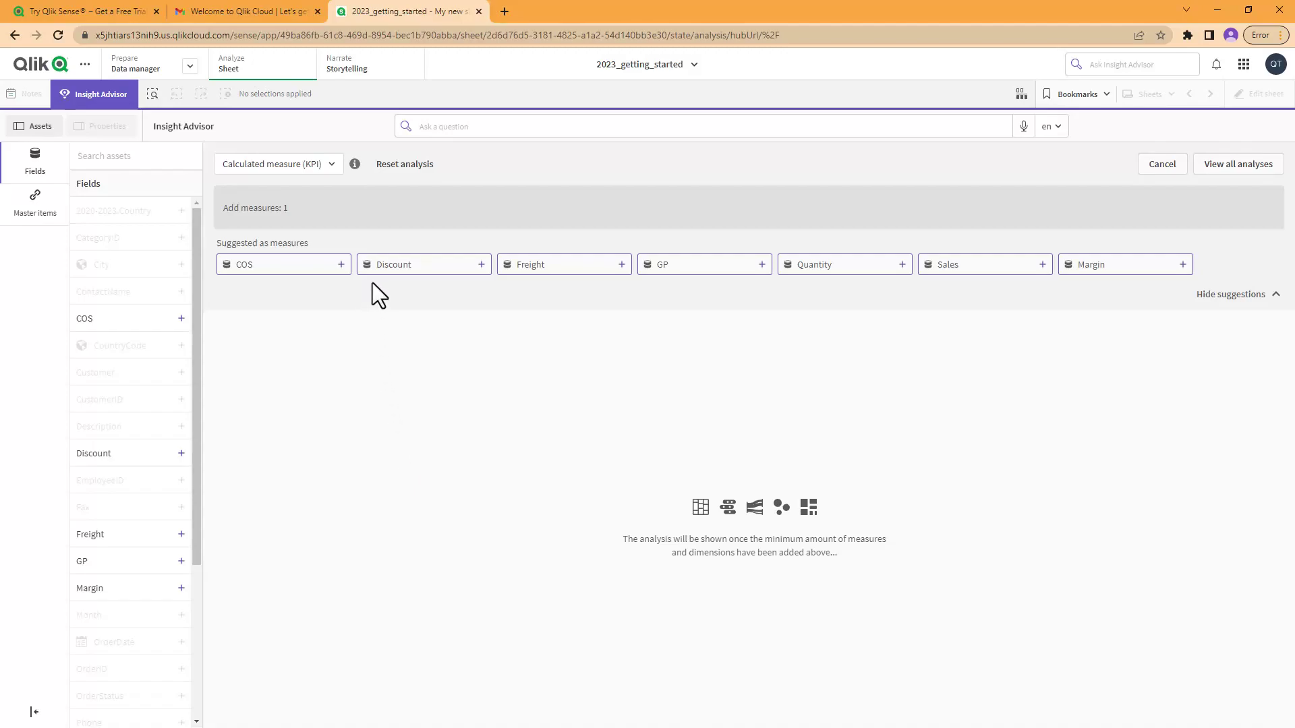
pyautogui.click(947, 271)
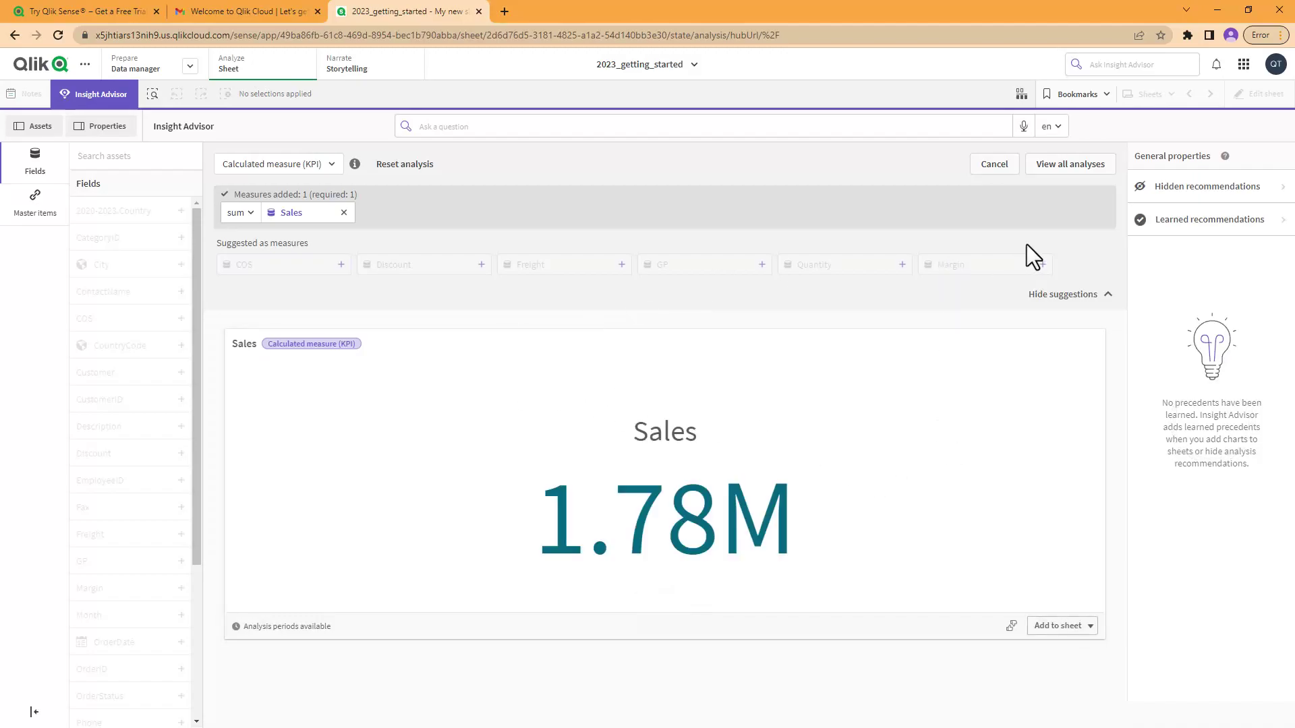
pyautogui.click(995, 169)
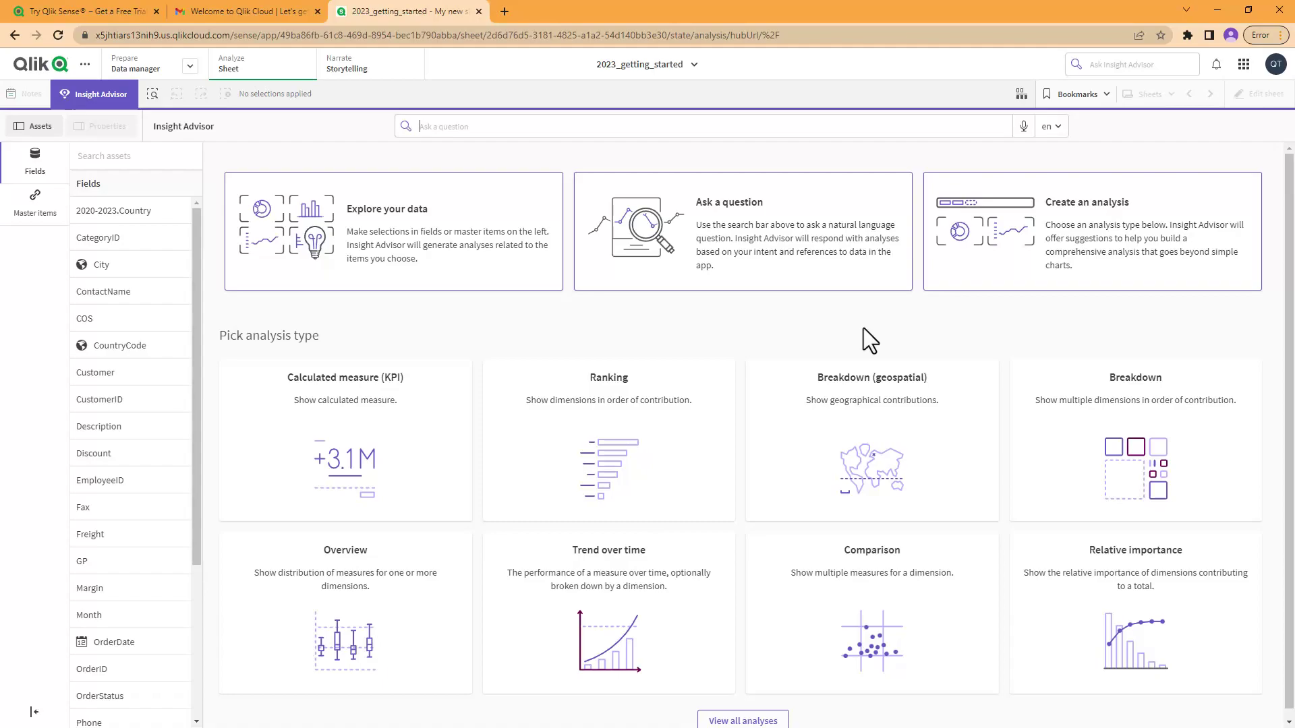
pyautogui.click(108, 94)
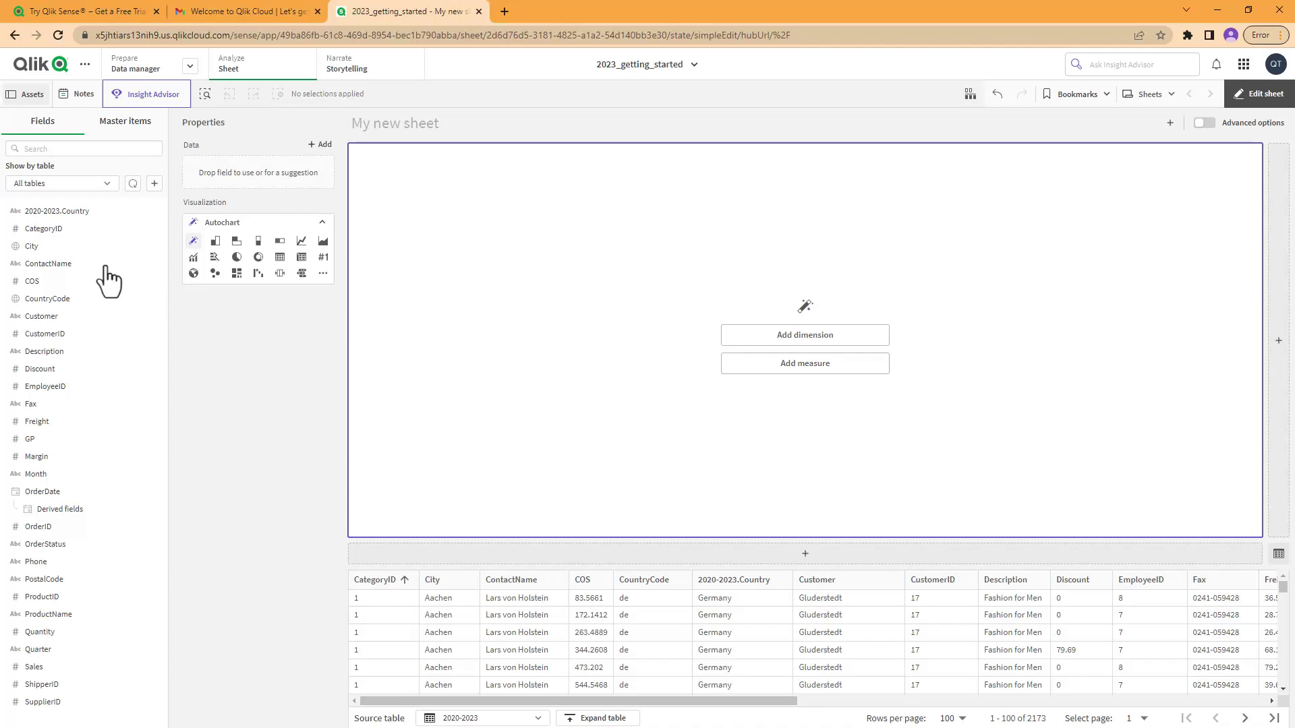
# Step: Expand the CountryCode and City fields, then filter the field list with 'sa' and pick Sales
pyautogui.click(54, 298)
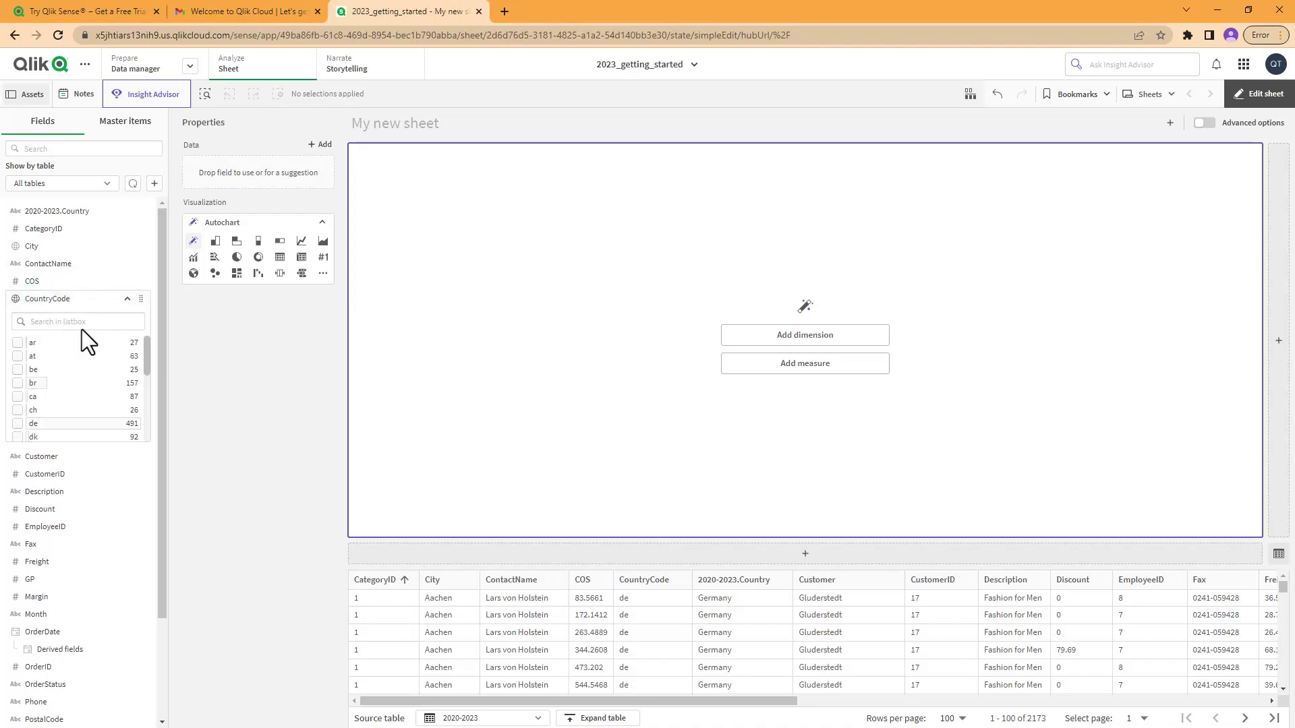
pyautogui.click(53, 248)
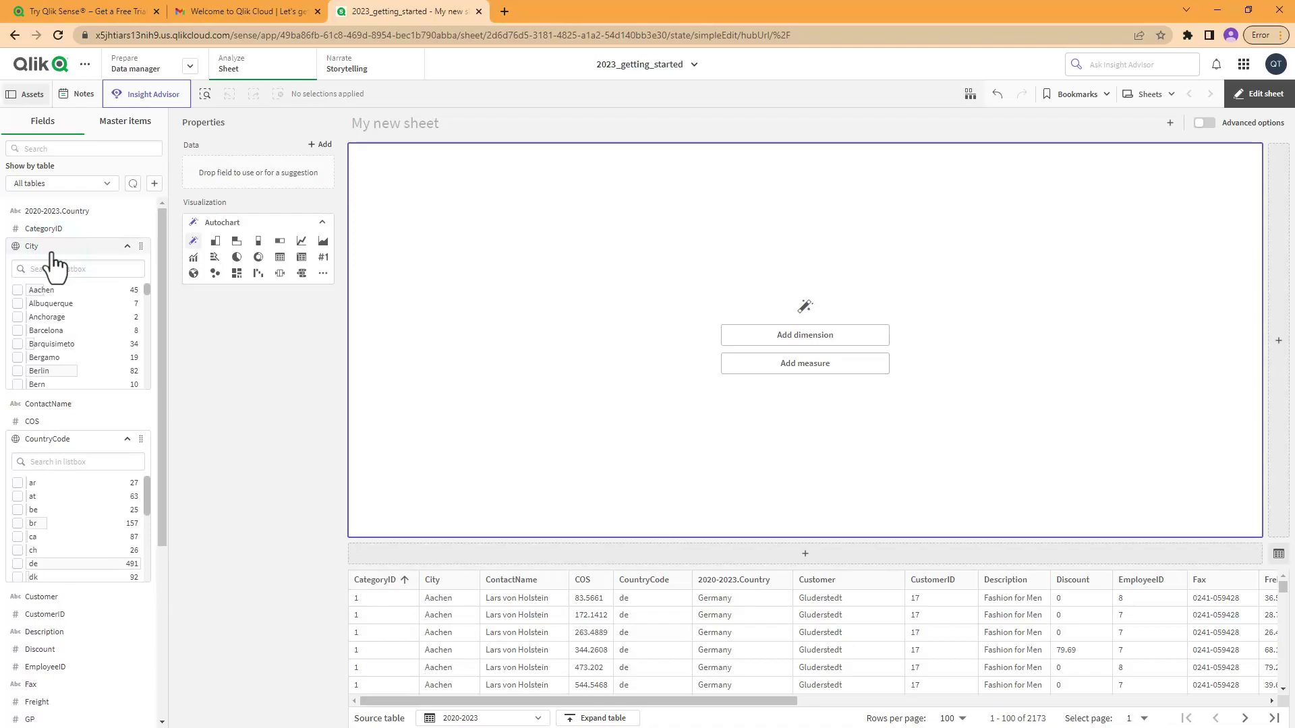
pyautogui.click(65, 153)
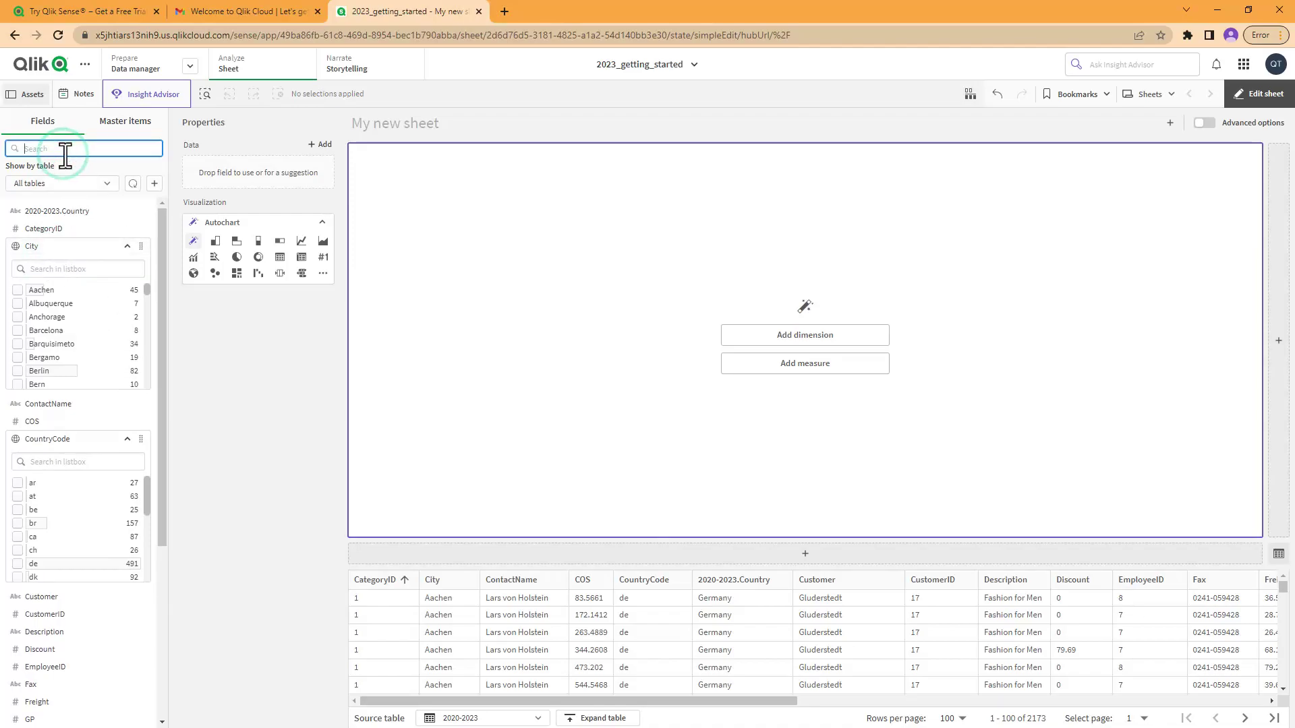
pyautogui.write('sa')
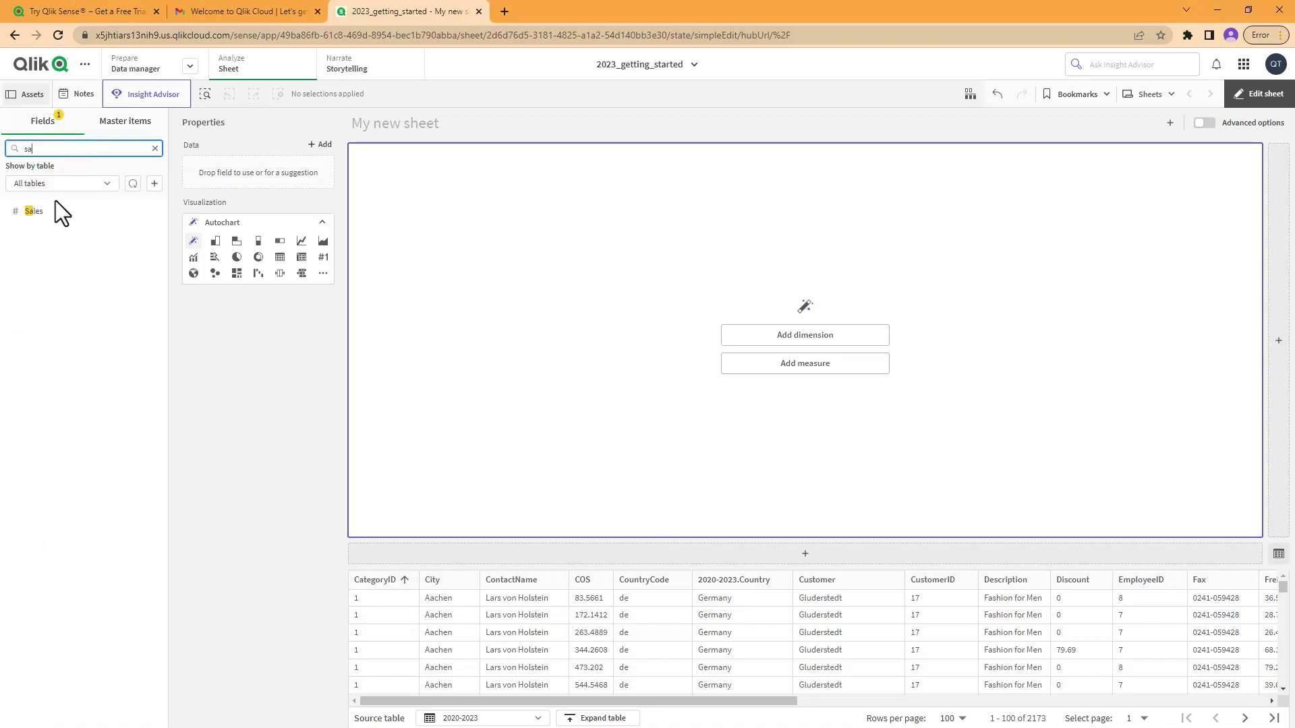
pyautogui.click(35, 214)
# Step: Drop Sales on the sheet as a KPI, then add 2020-2023.Country to turn it into a sales map
pyautogui.moveTo(34, 214); pyautogui.dragTo(726, 333)
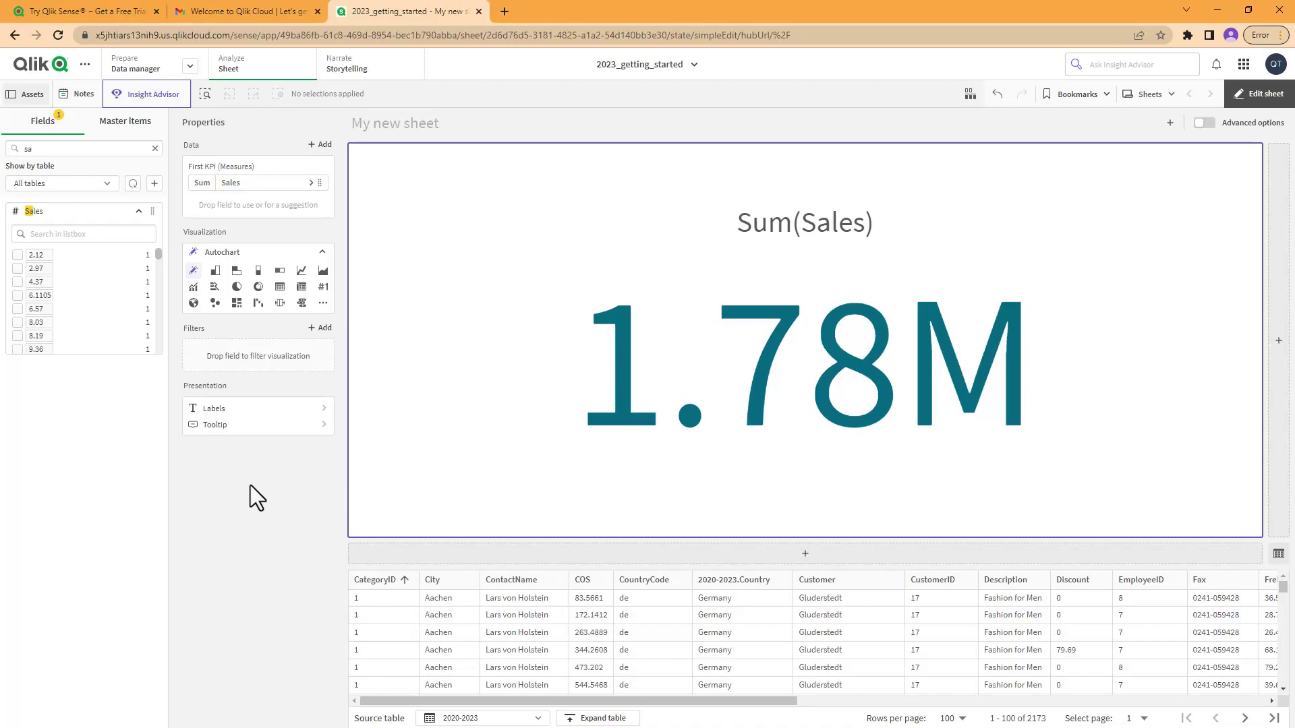
pyautogui.click(155, 149)
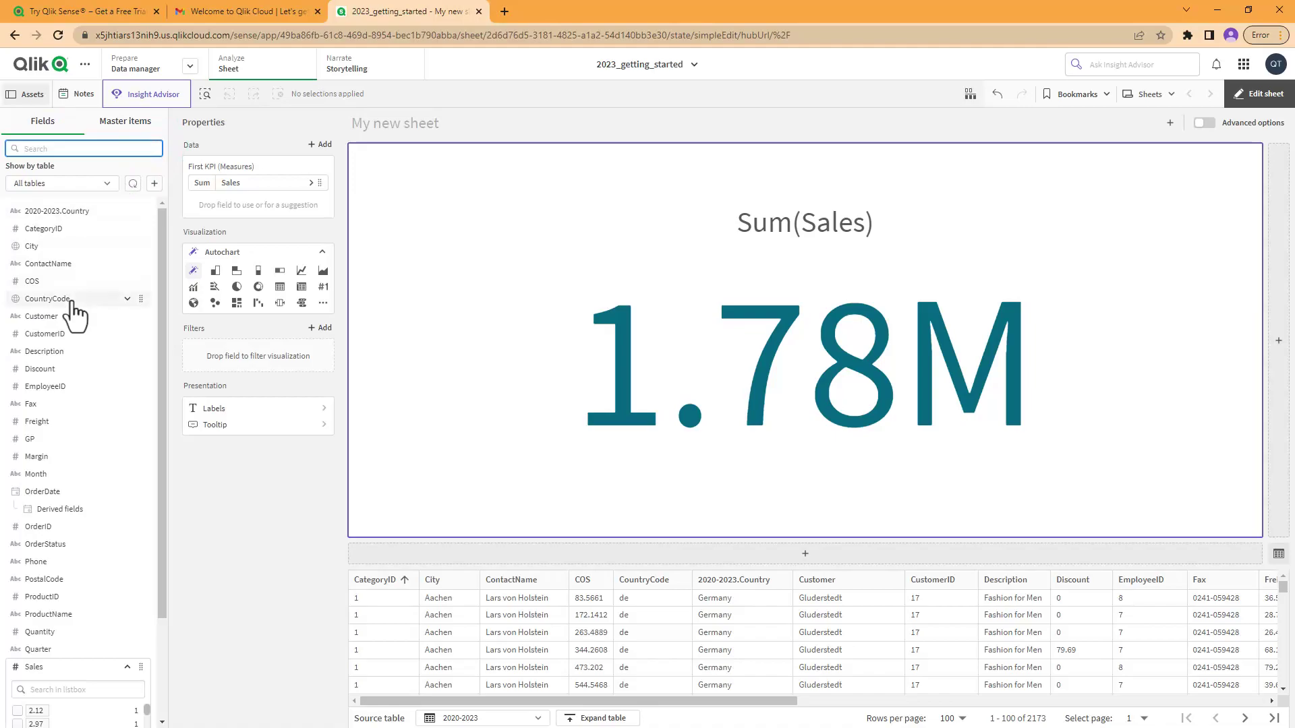
pyautogui.scroll(-2, 74, 337)
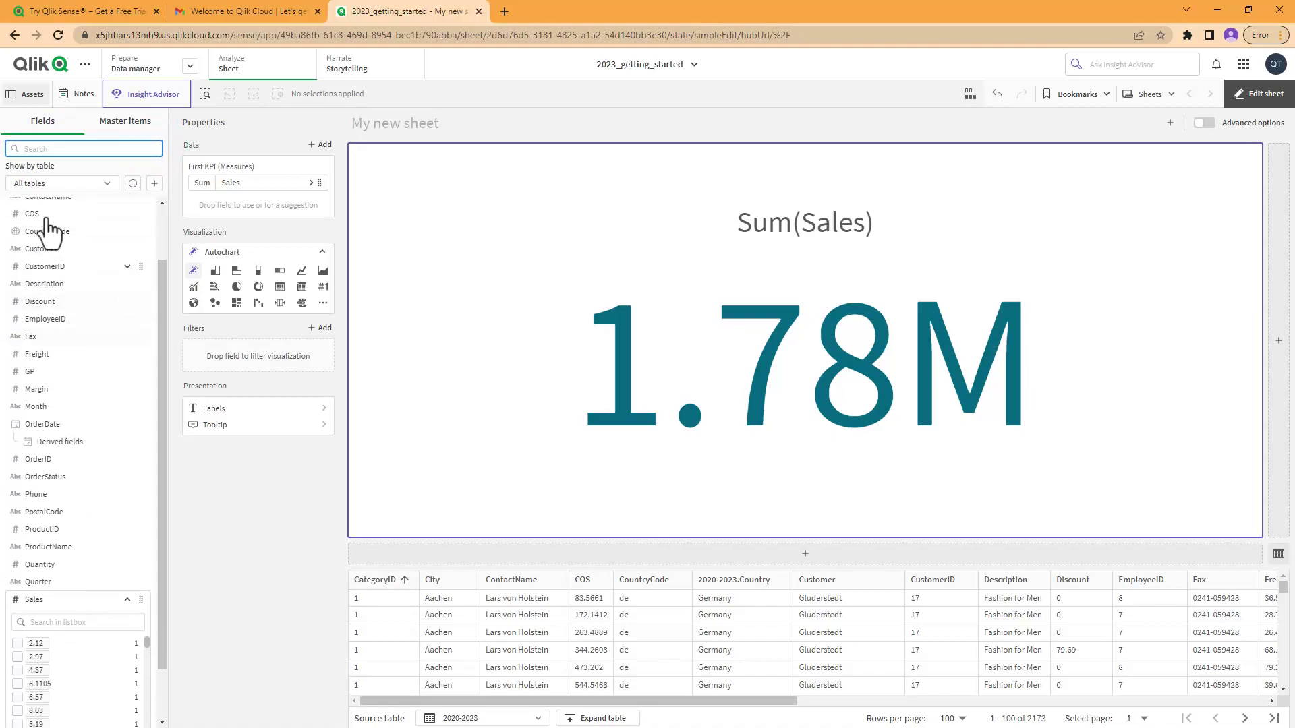
pyautogui.write('cou')
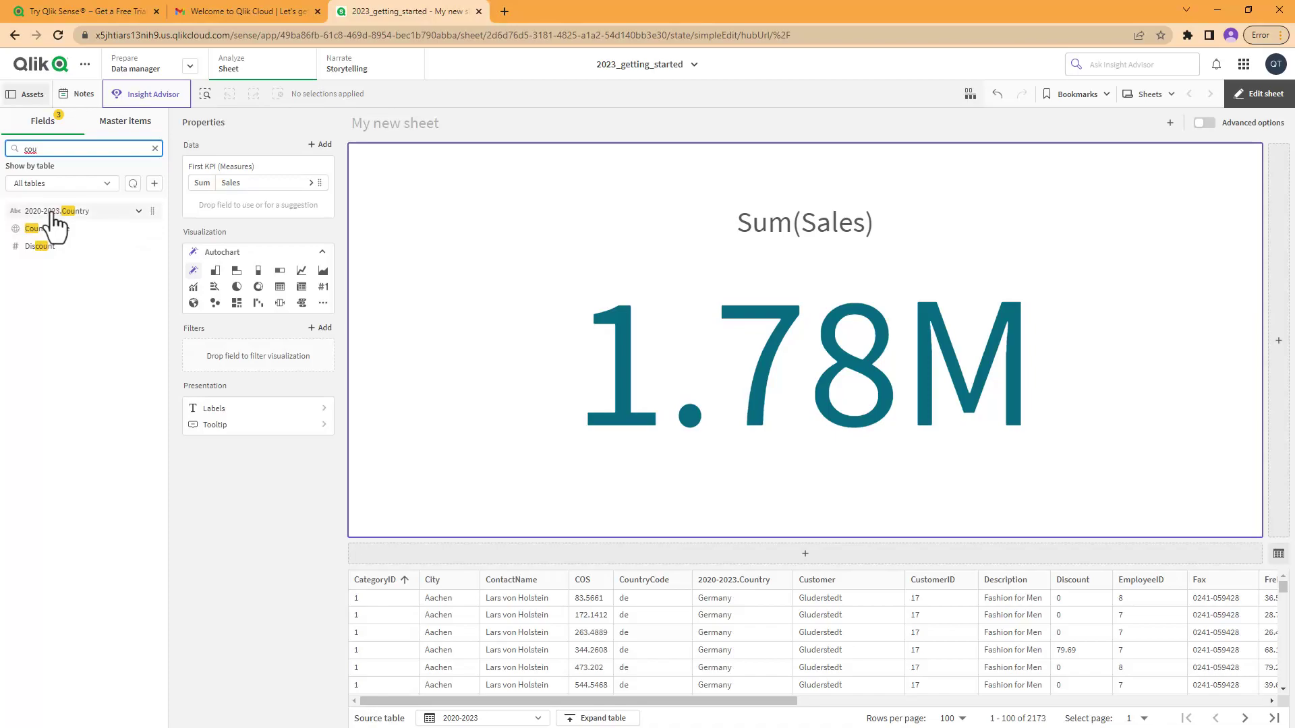
pyautogui.moveTo(61, 215); pyautogui.dragTo(733, 314)
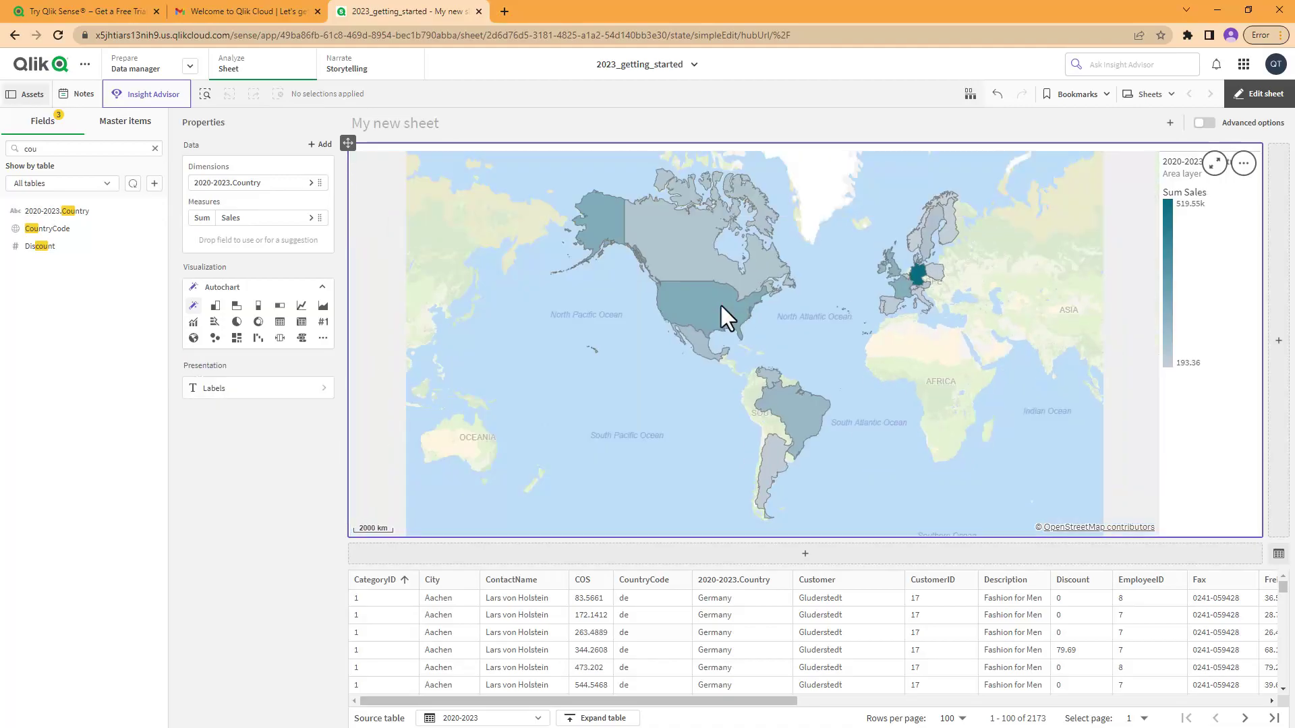
pyautogui.moveTo(680, 306)
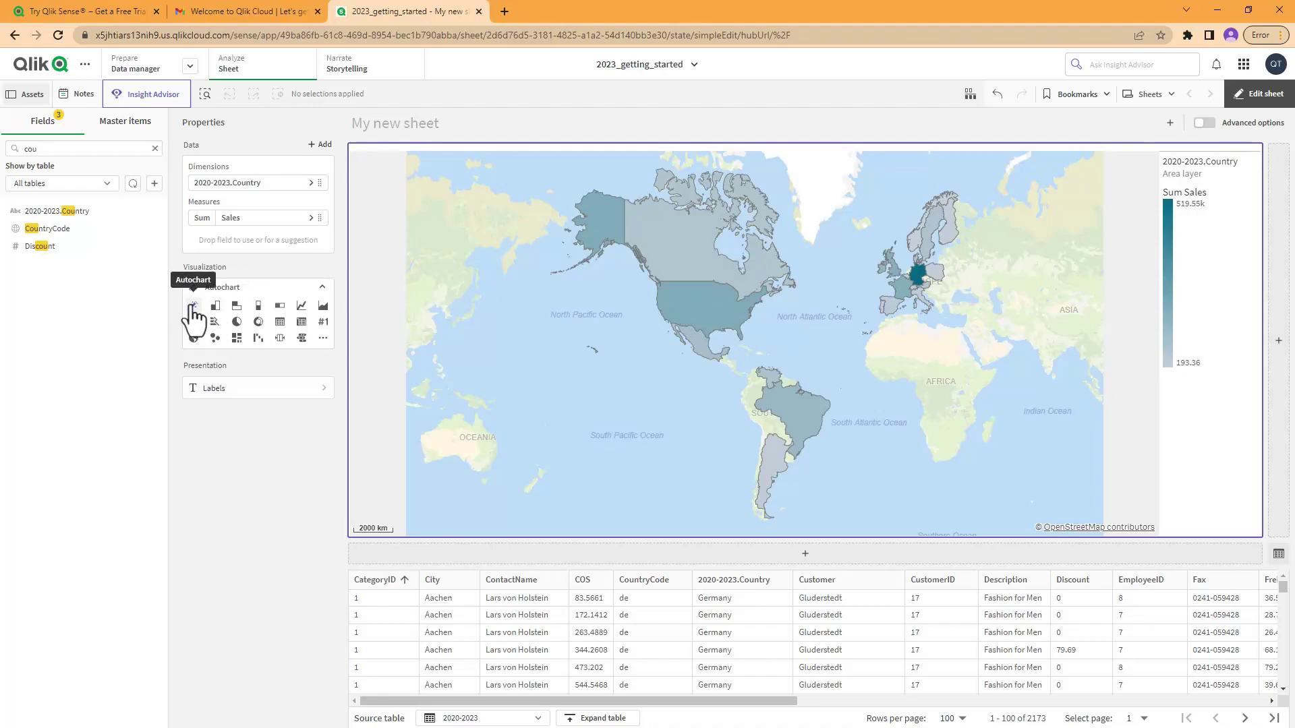
pyautogui.click(215, 306)
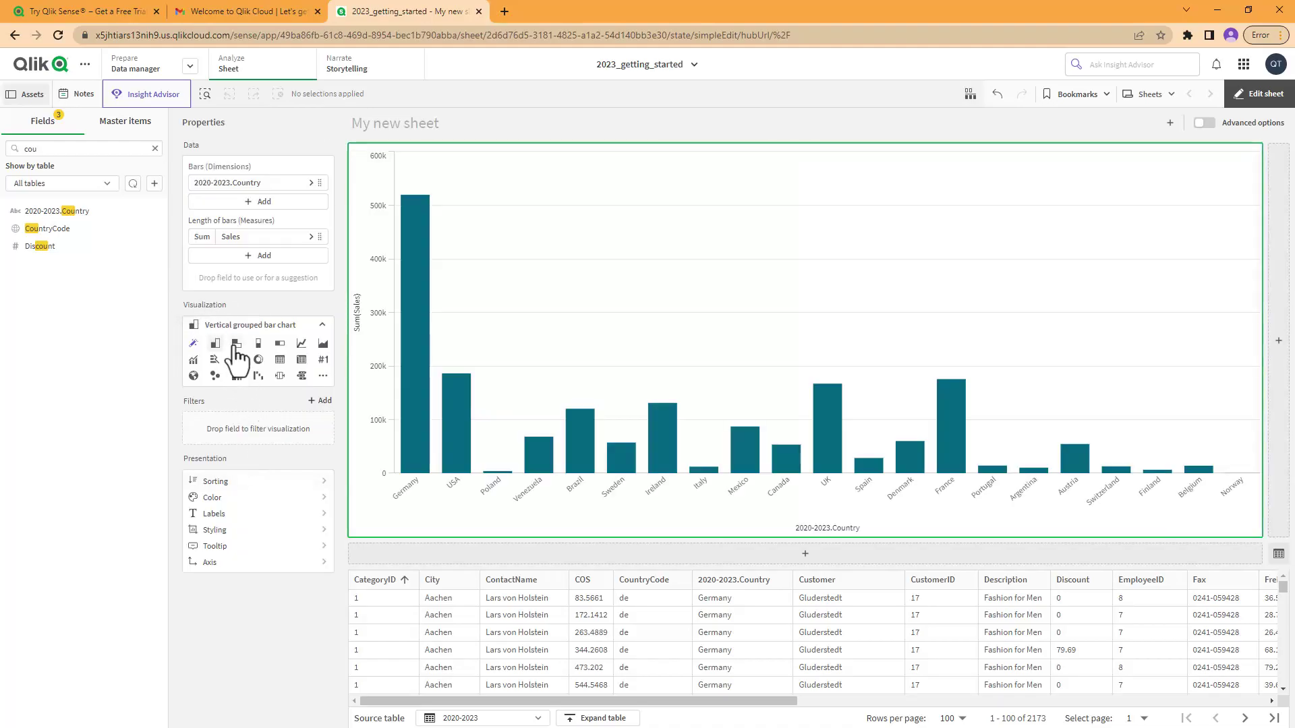
pyautogui.click(236, 343)
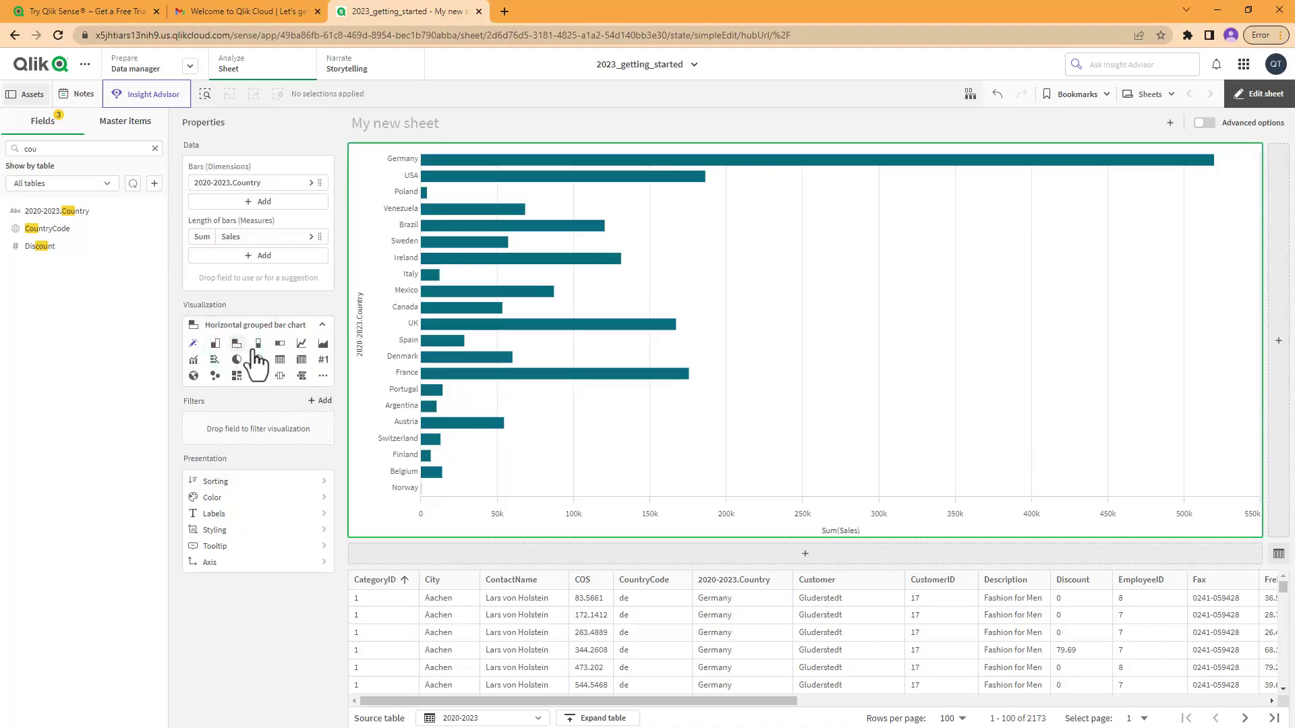
pyautogui.click(258, 360)
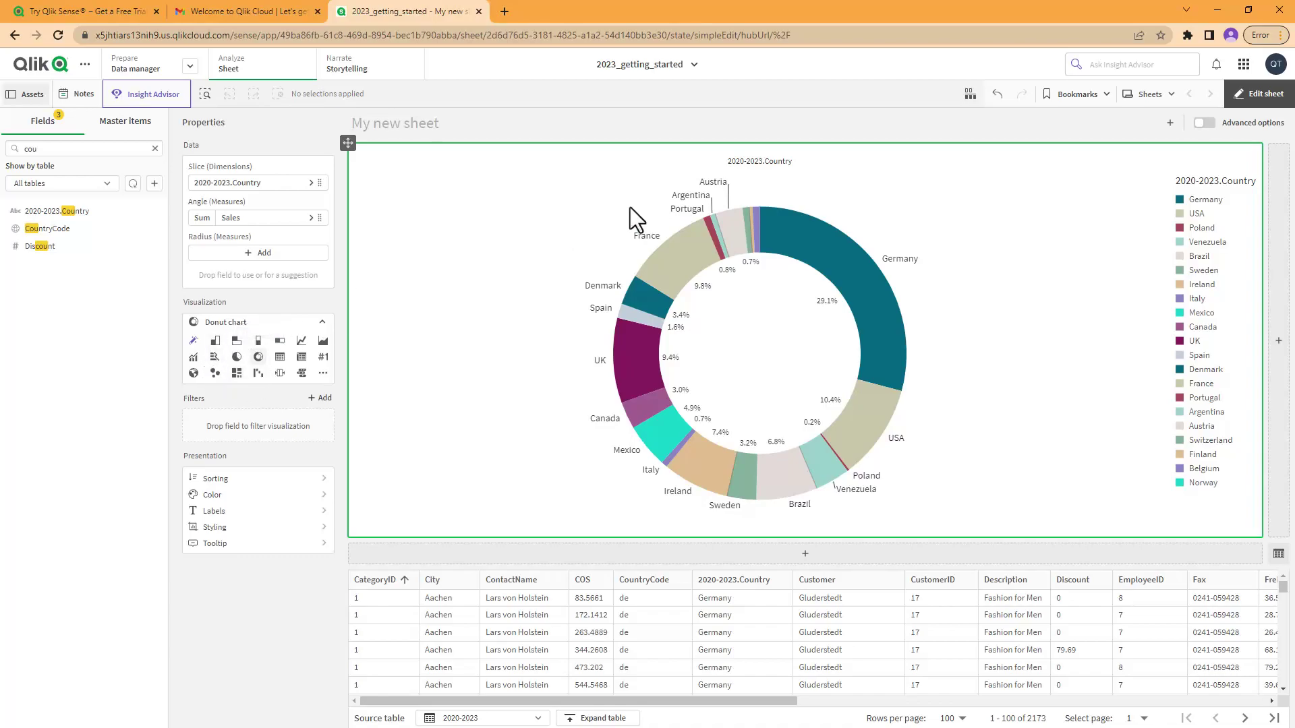
pyautogui.click(996, 95)
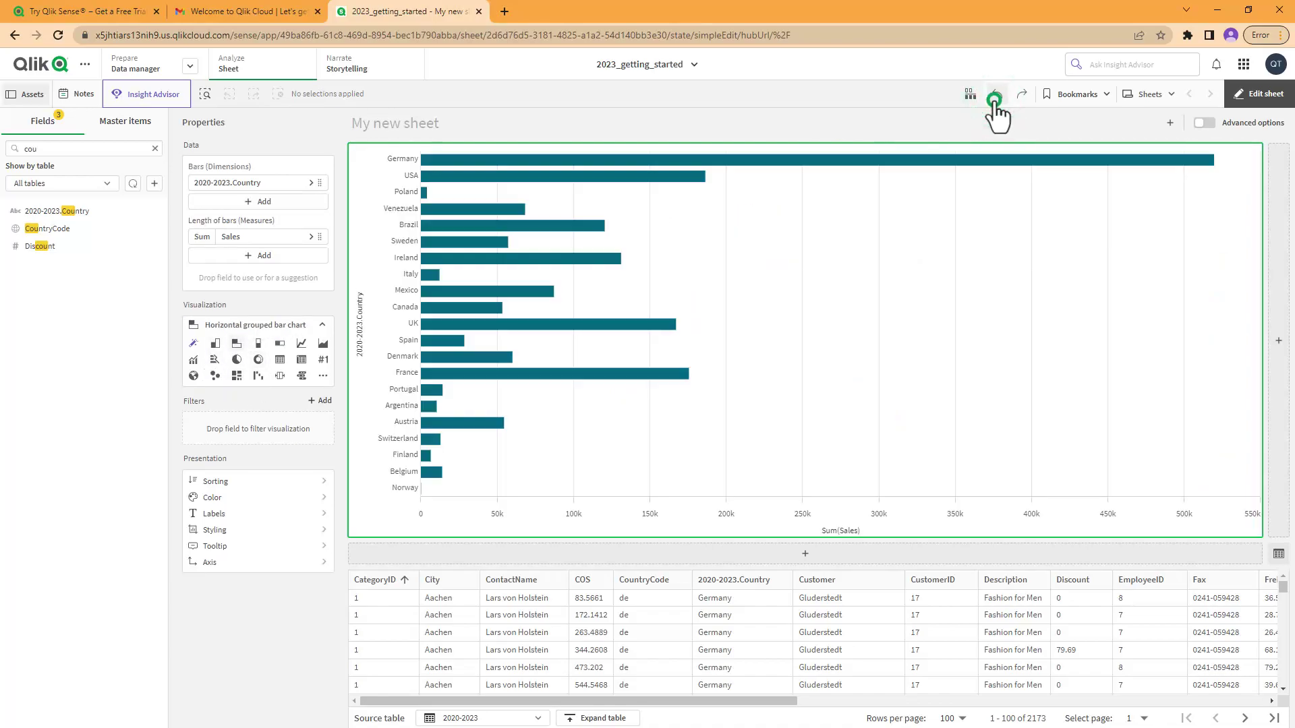
pyautogui.click(996, 95)
pyautogui.click(996, 95)
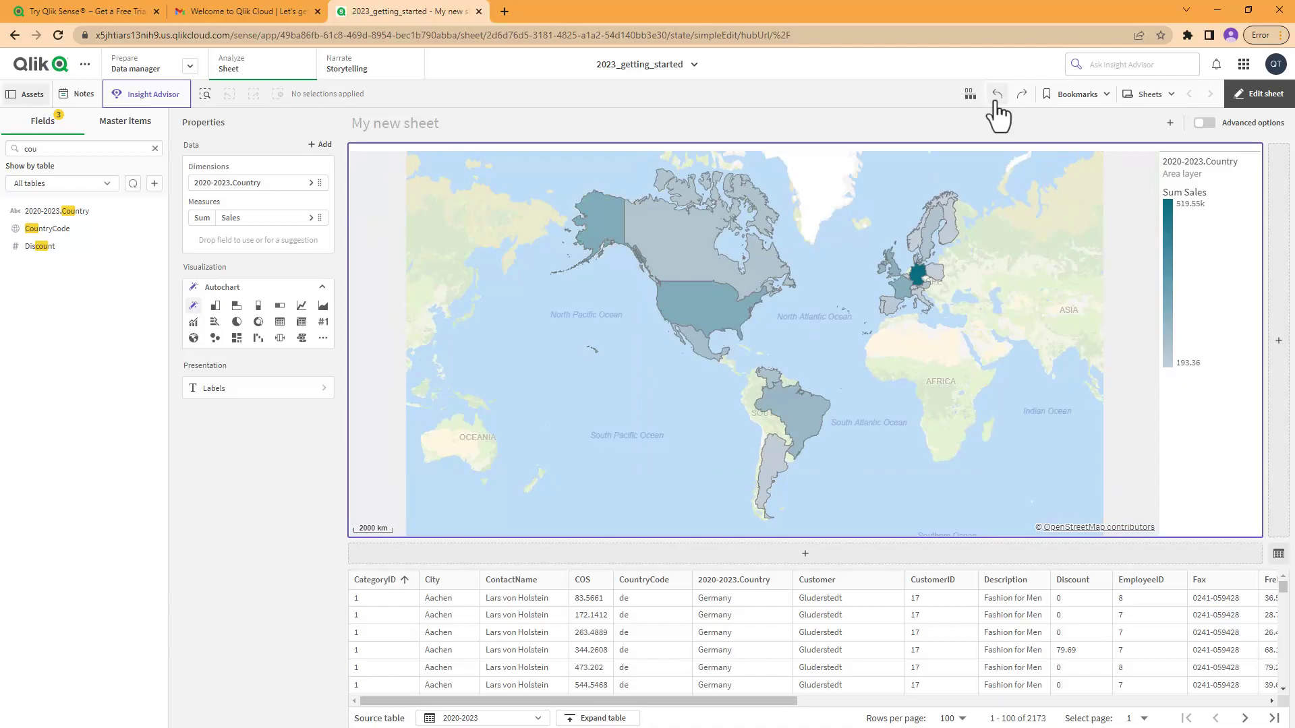
pyautogui.click(310, 224)
# Step: Keep Sum aggregation for the Sales measure and apply Money number formatting
pyautogui.click(373, 263)
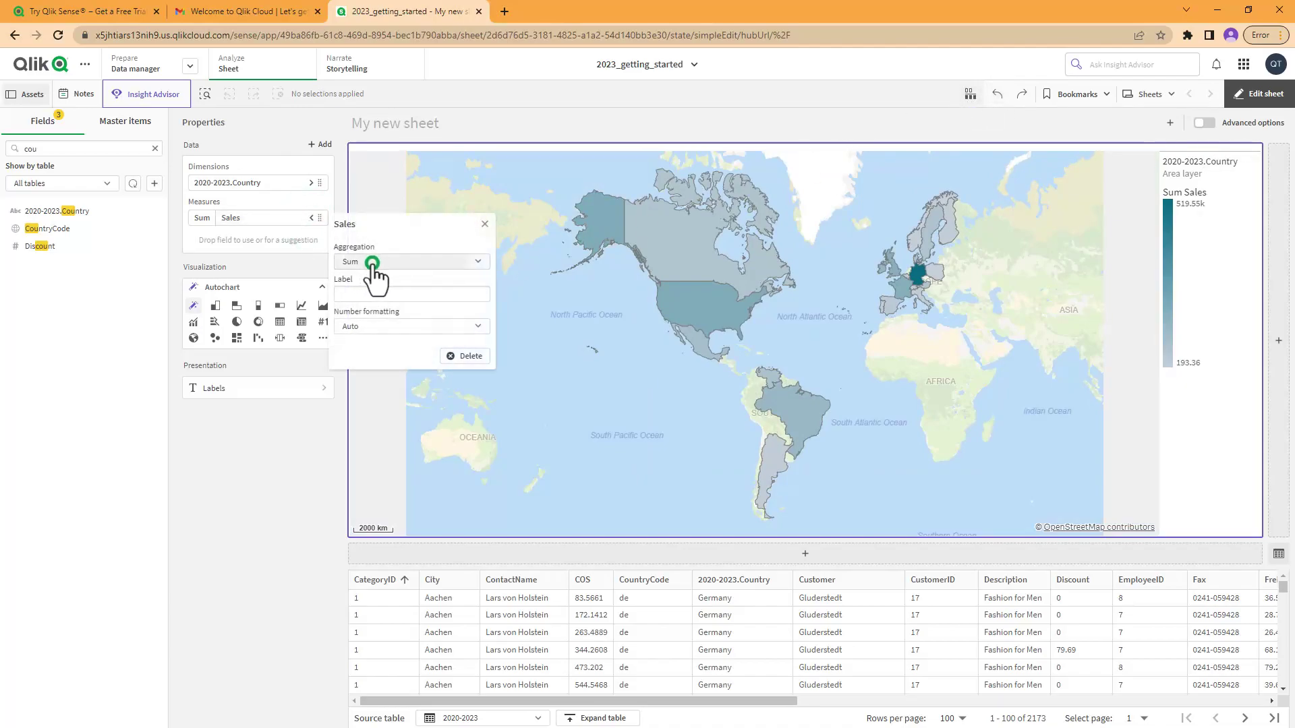
pyautogui.click(412, 229)
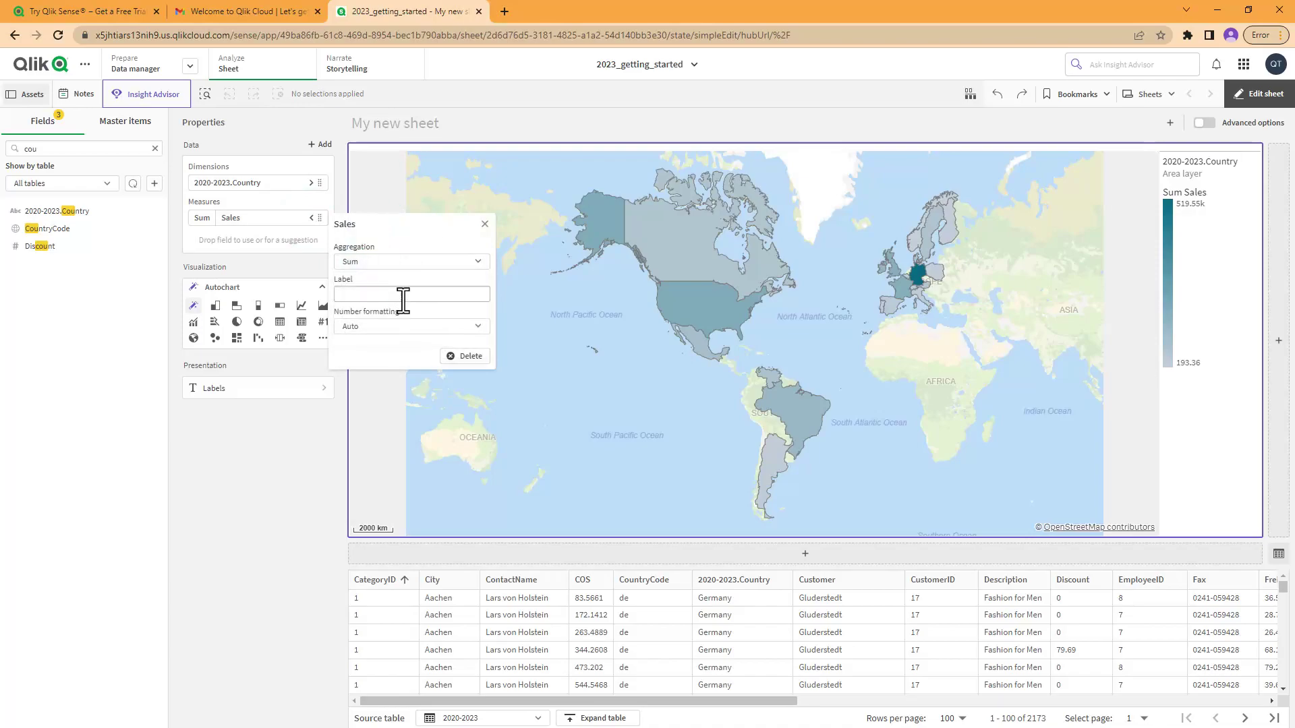
pyautogui.click(395, 325)
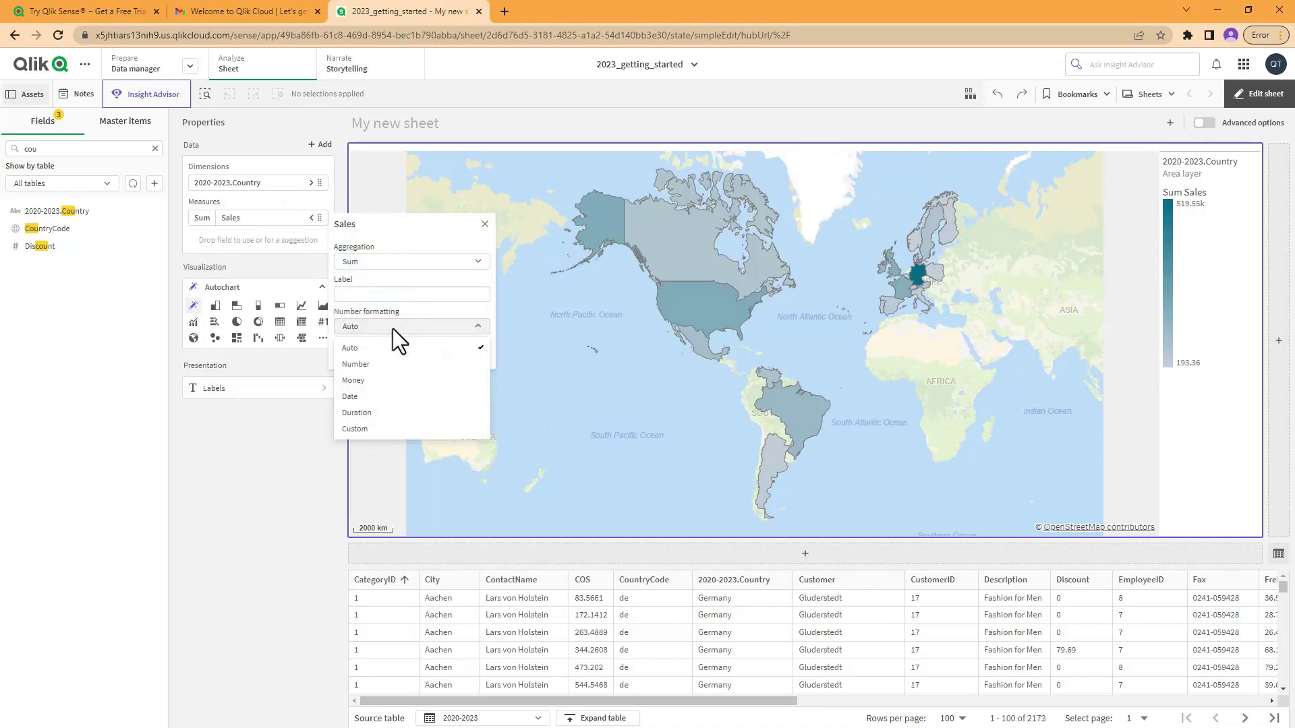
pyautogui.click(379, 381)
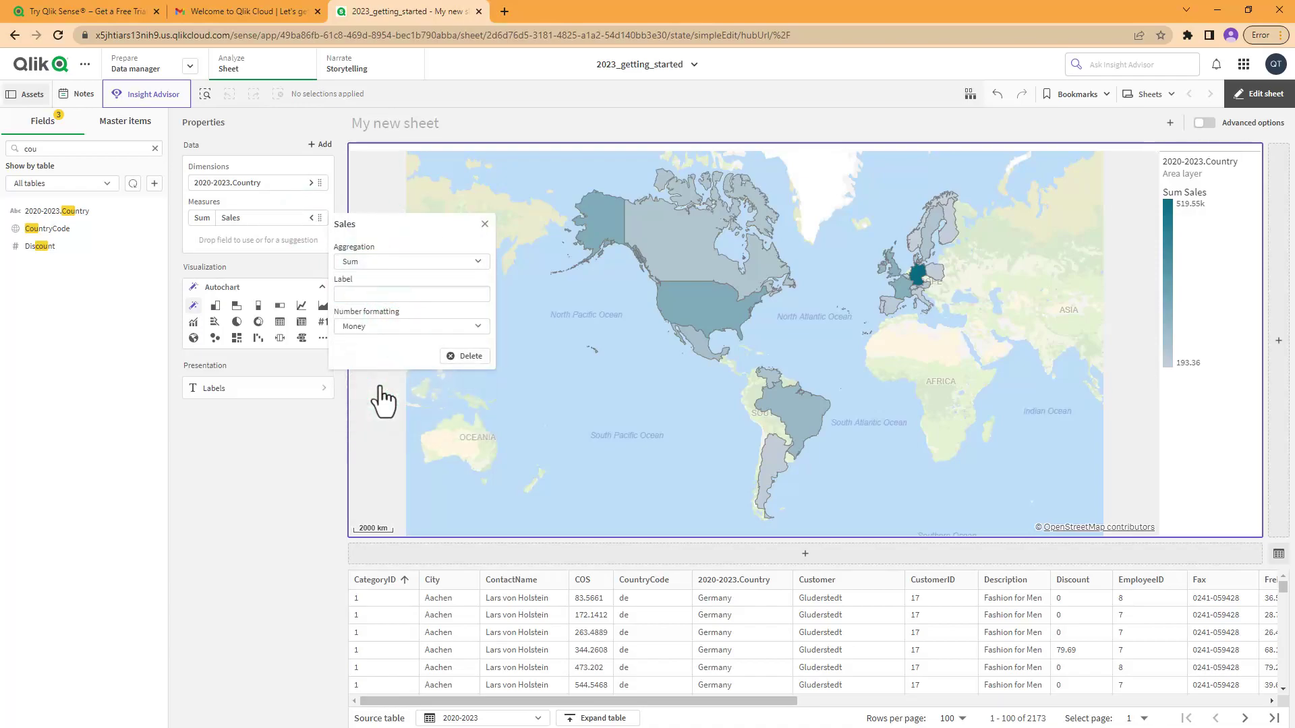
# Step: Label the 2020-2023.Country dimension 'Country'
pyautogui.click(299, 183)
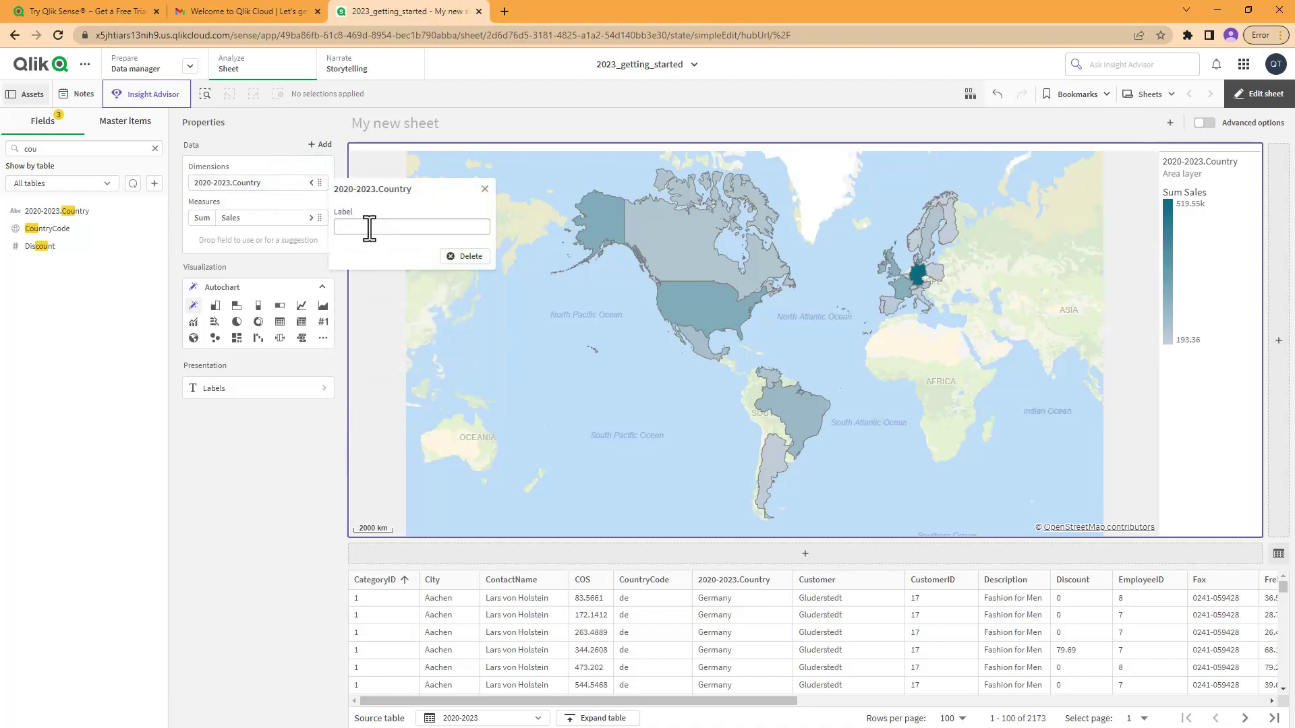
pyautogui.click(369, 229)
pyautogui.write('Country')
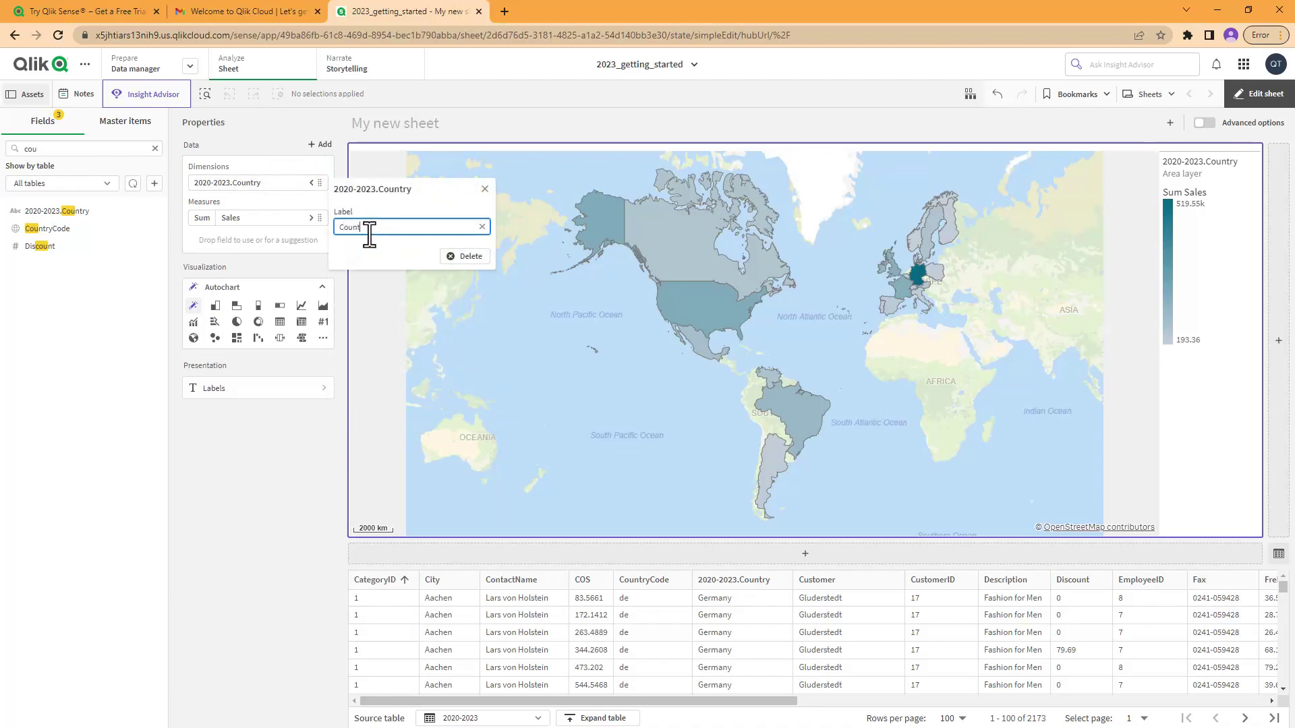
pyautogui.click(373, 250)
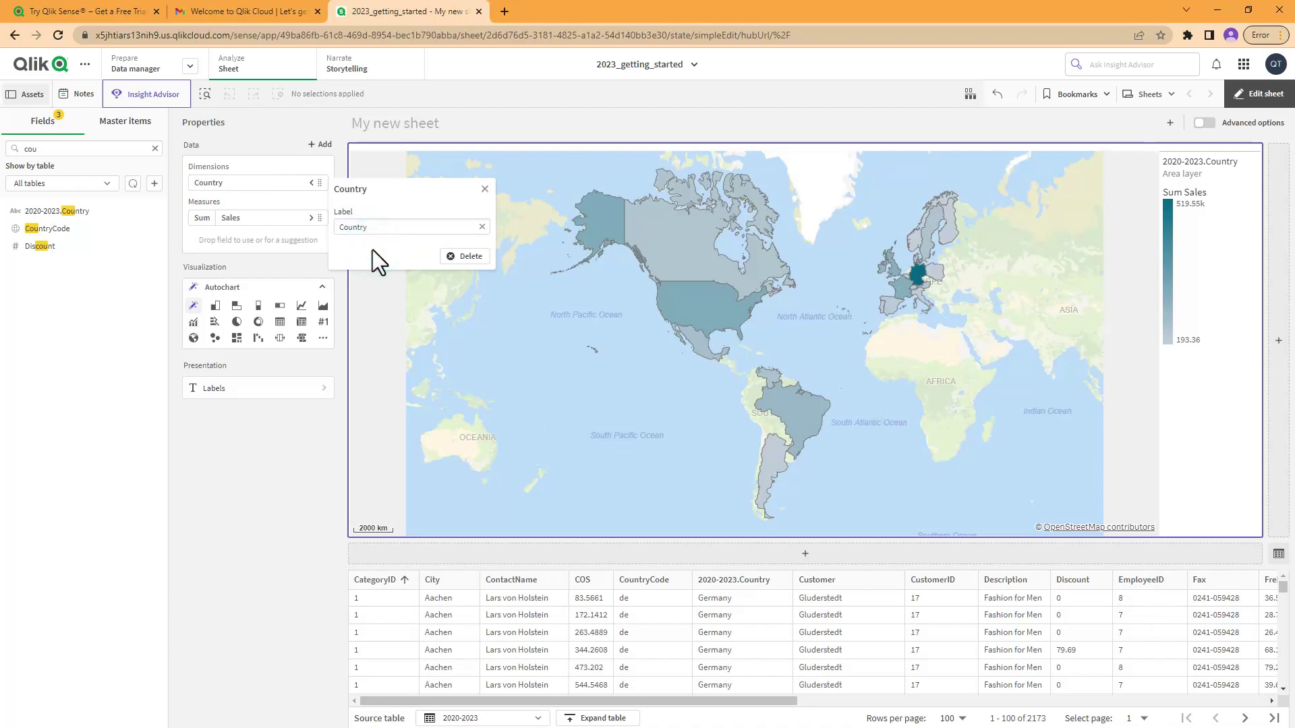
pyautogui.click(314, 484)
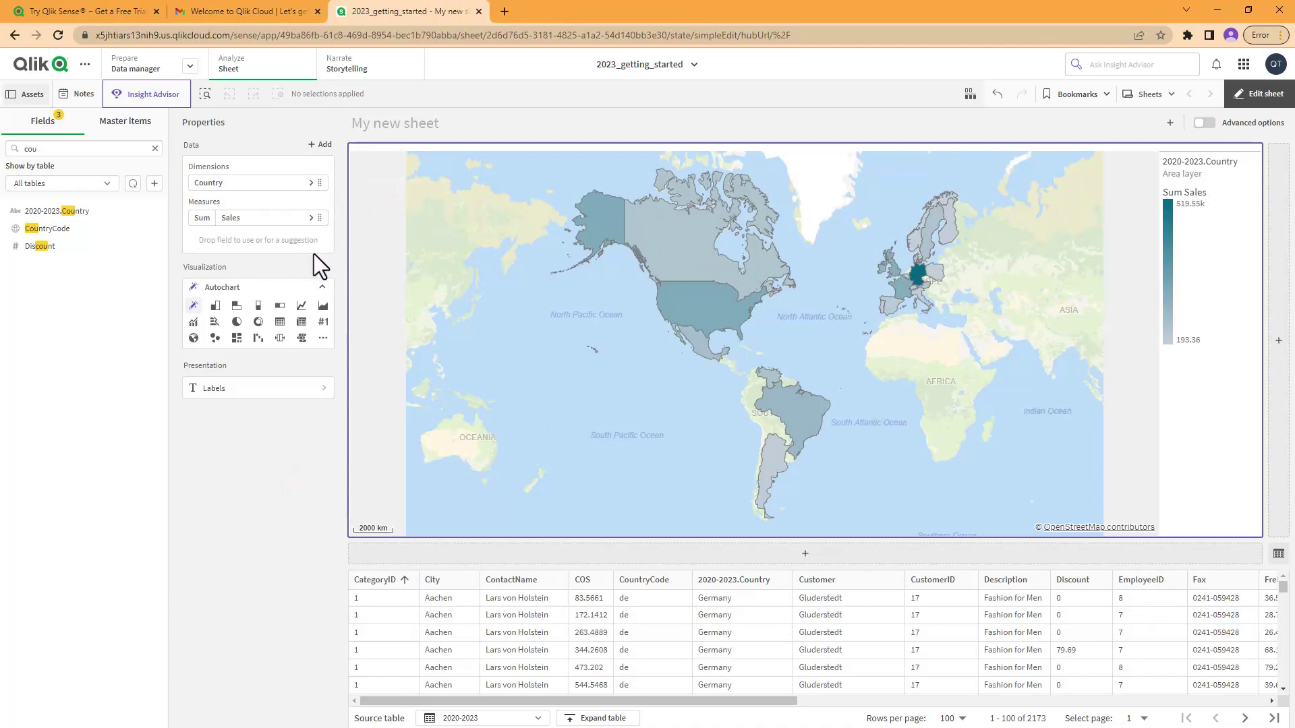
# Step: Check the chart's title settings without changes, then add a second empty chart beside the map
pyautogui.click(294, 387)
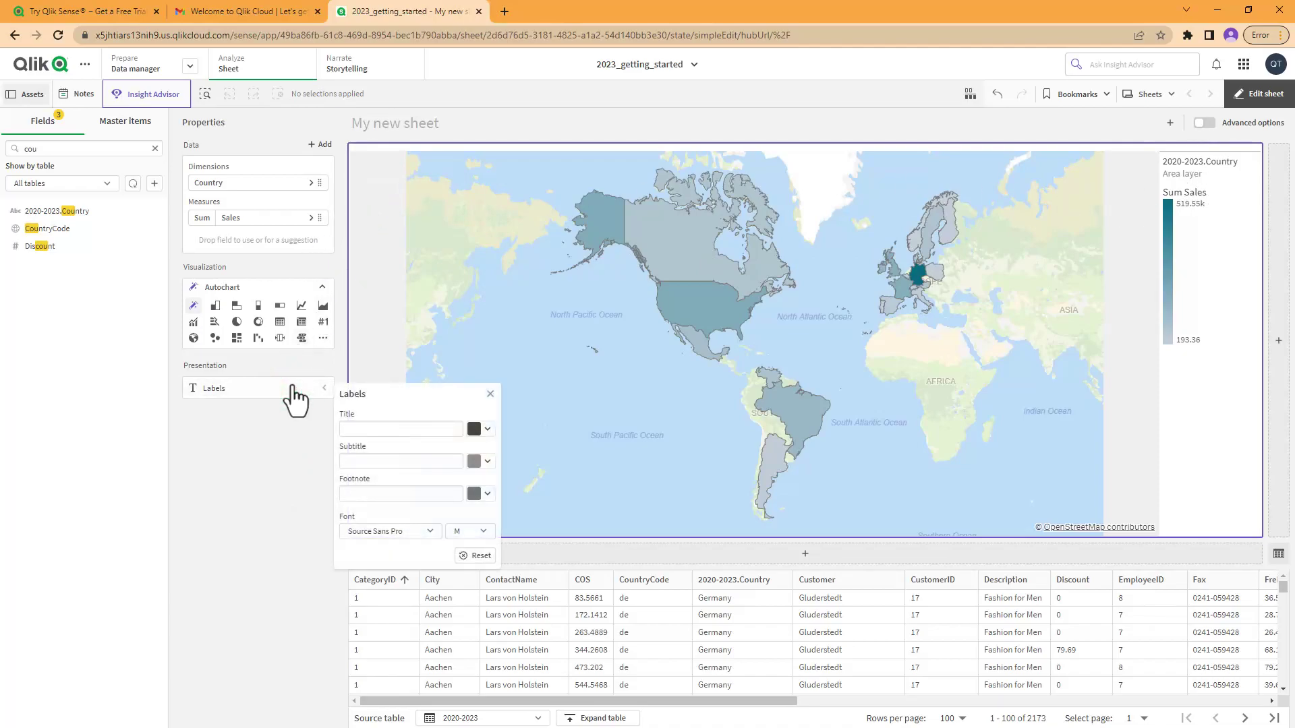
pyautogui.click(350, 429)
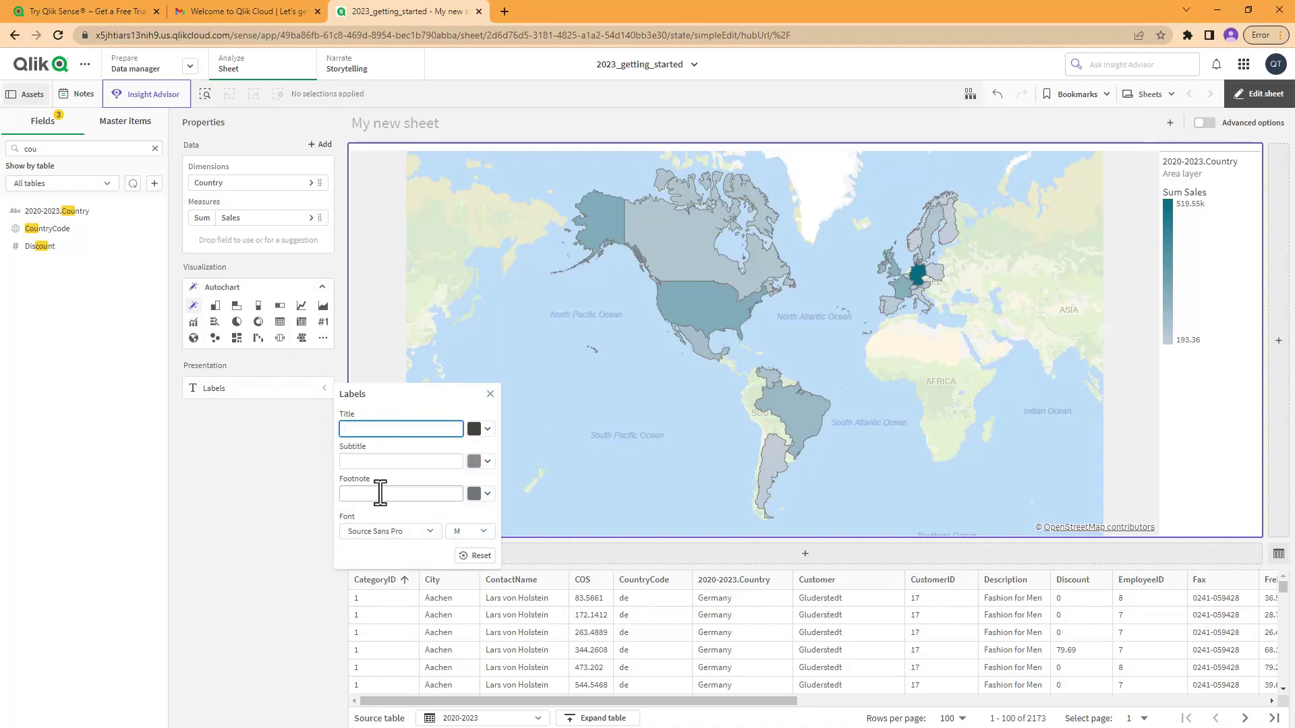
pyautogui.click(318, 496)
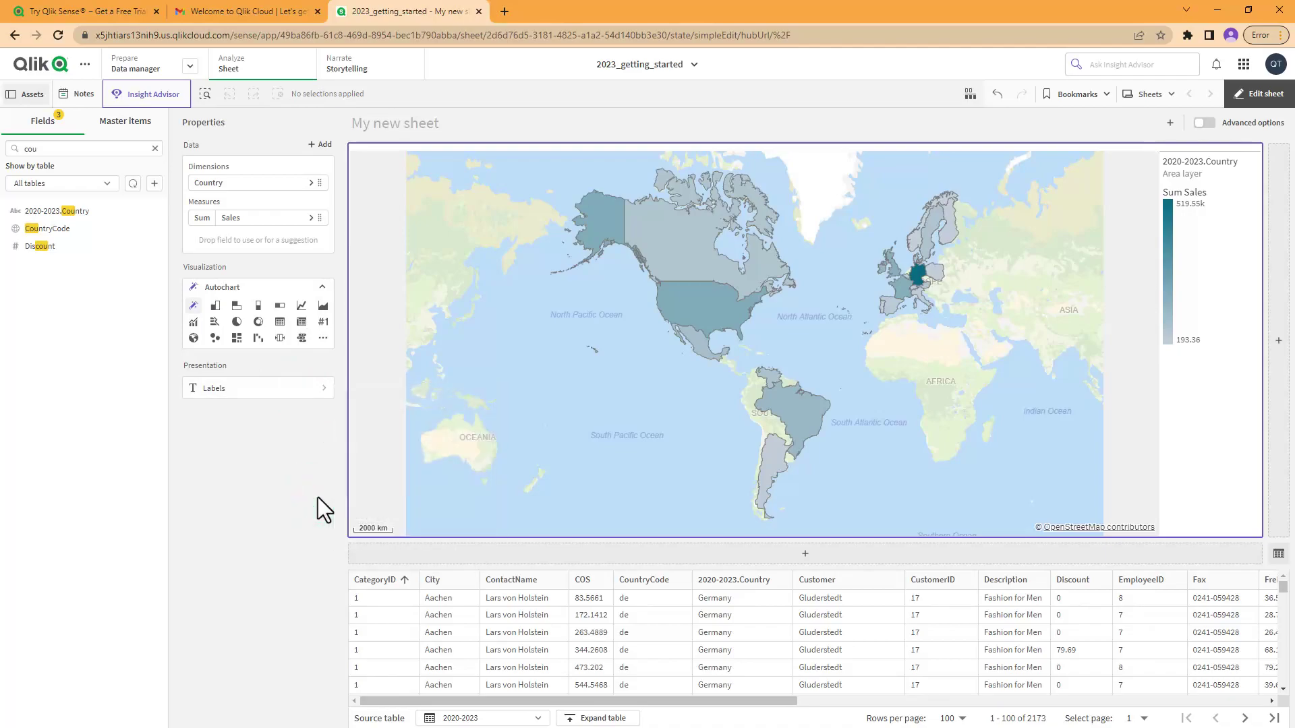
pyautogui.click(1277, 343)
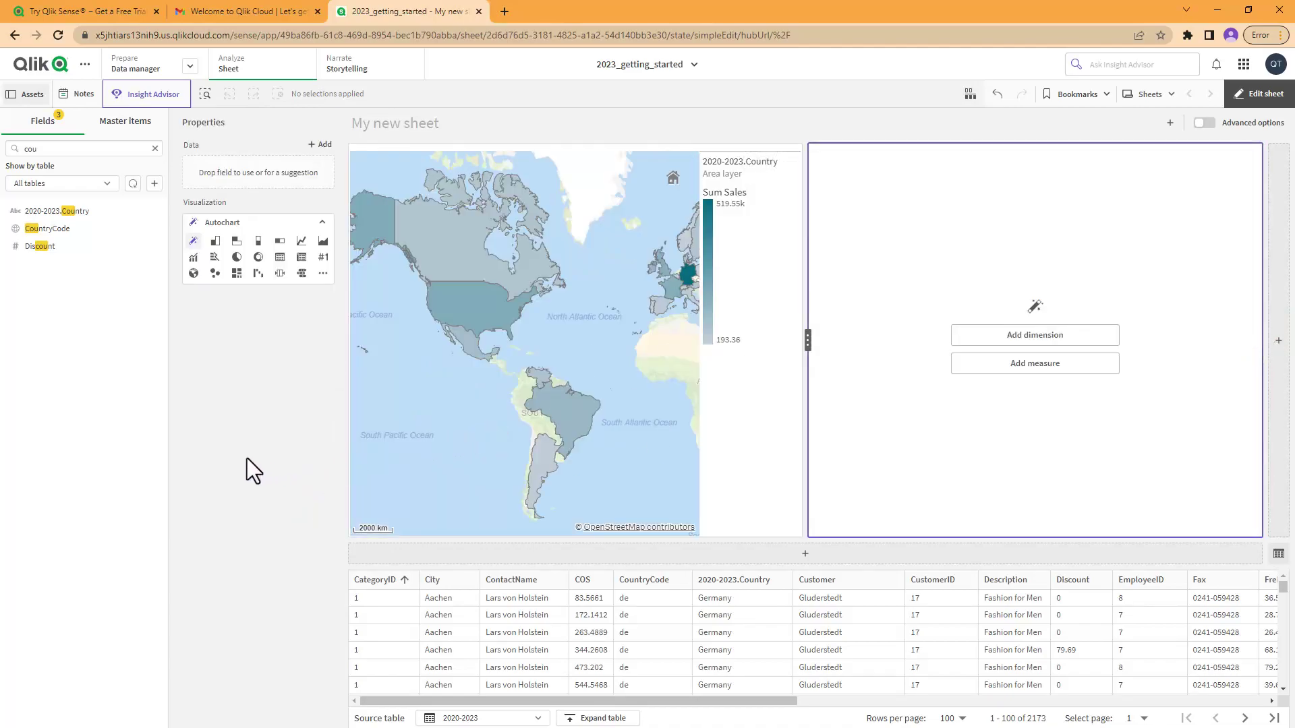
# Step: Drag Sales onto the new chart to make a 1.78M Sum(Sales) KPI, then clear the 'sales' field search
pyautogui.click(45, 147)
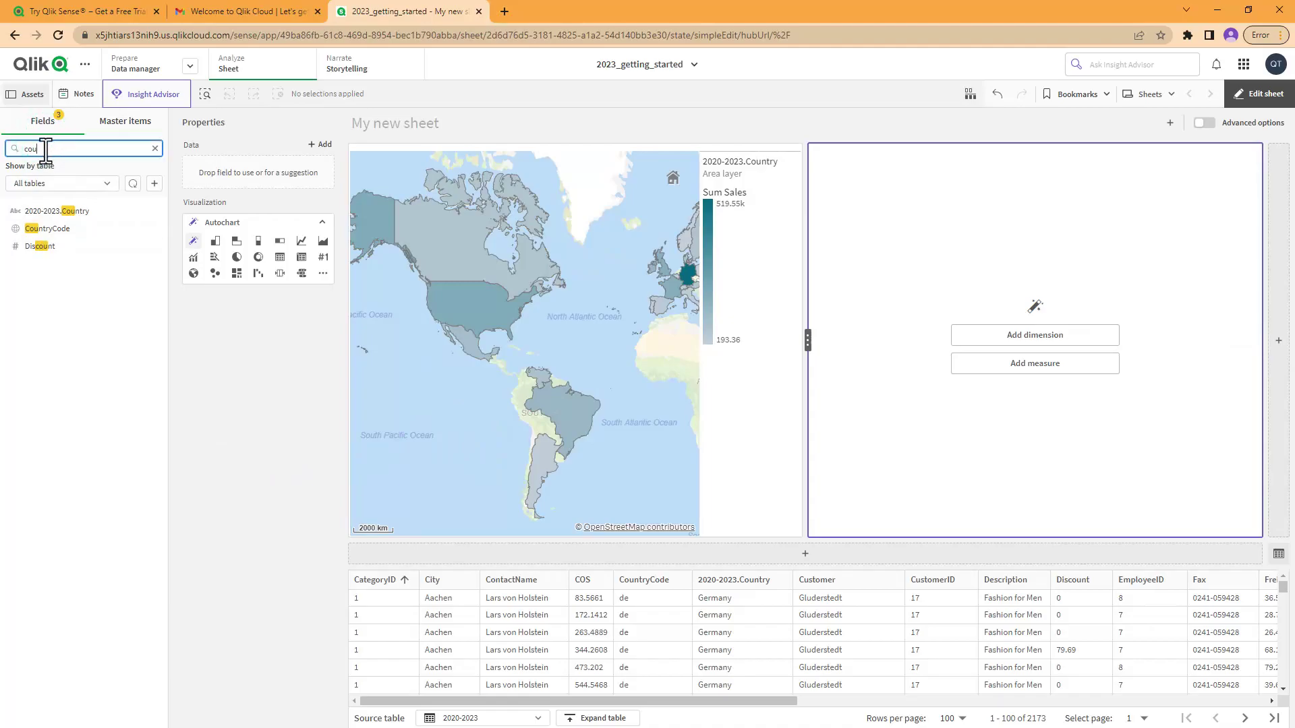
pyautogui.press('BackSpace')
pyautogui.press('BackSpace')
pyautogui.press('BackSpace')
pyautogui.write('sales')
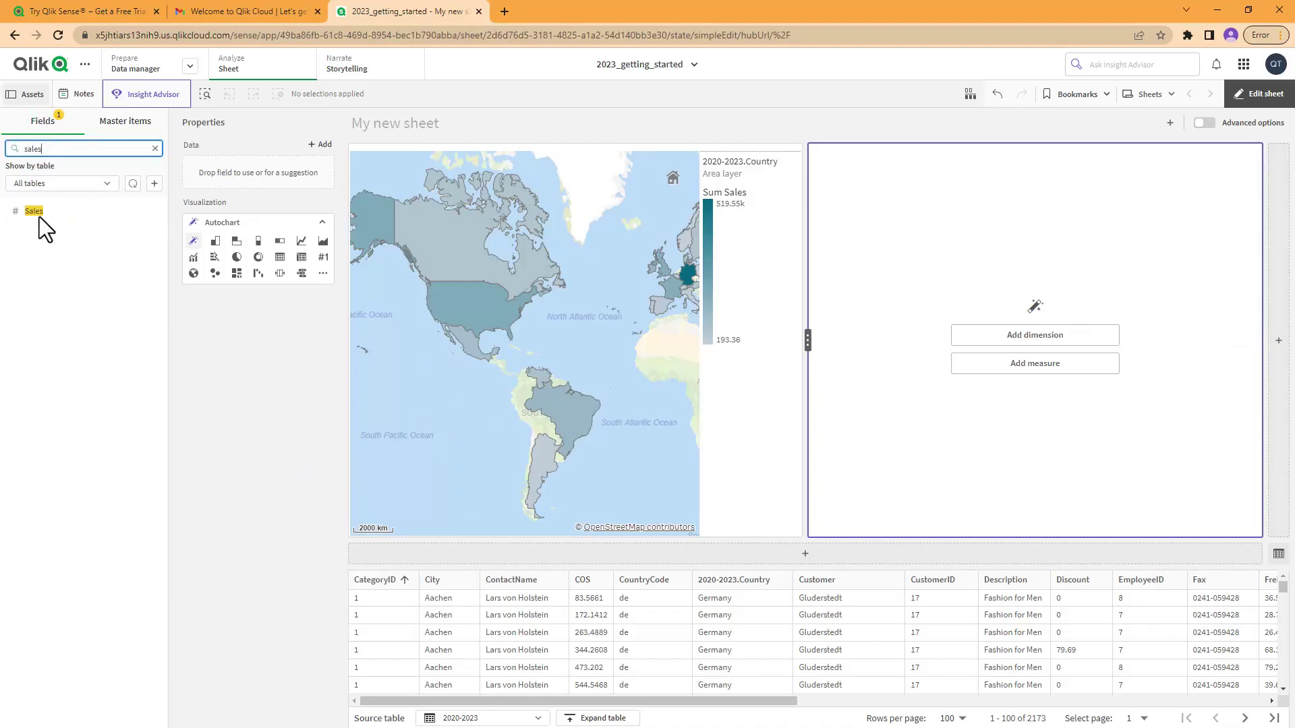
pyautogui.moveTo(39, 218); pyautogui.dragTo(1010, 351)
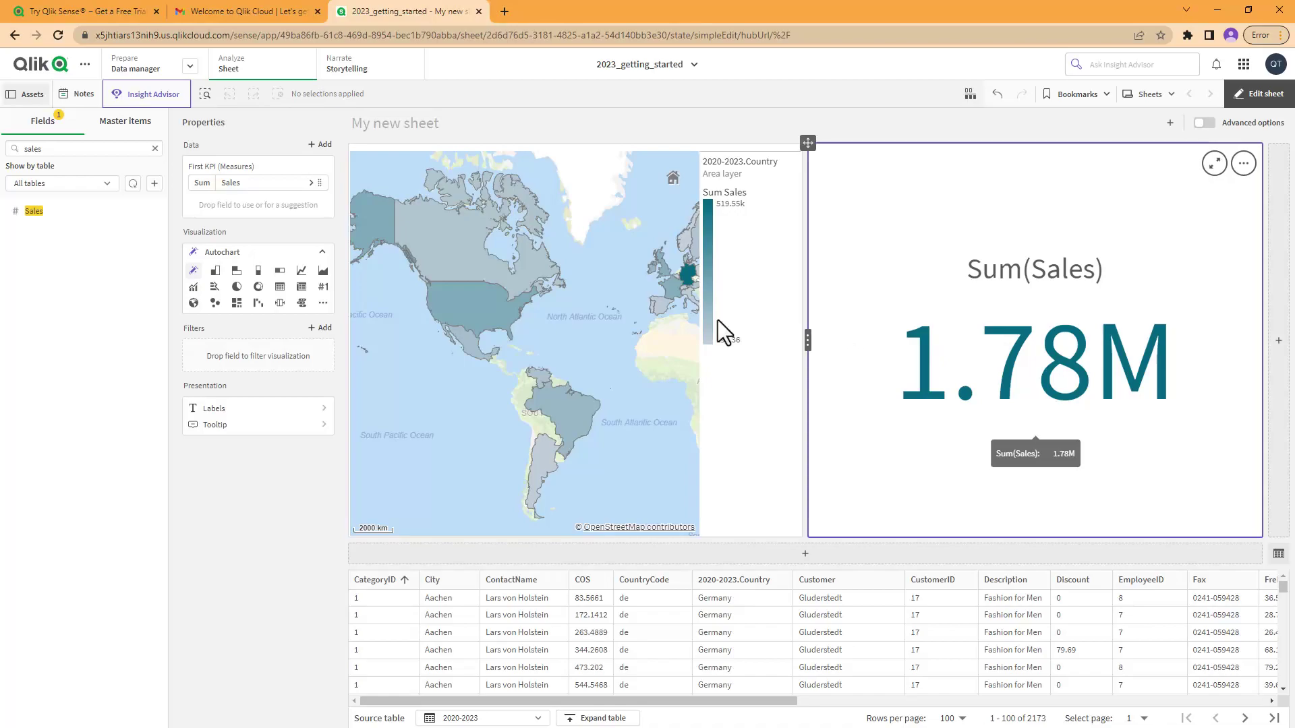
pyautogui.click(155, 148)
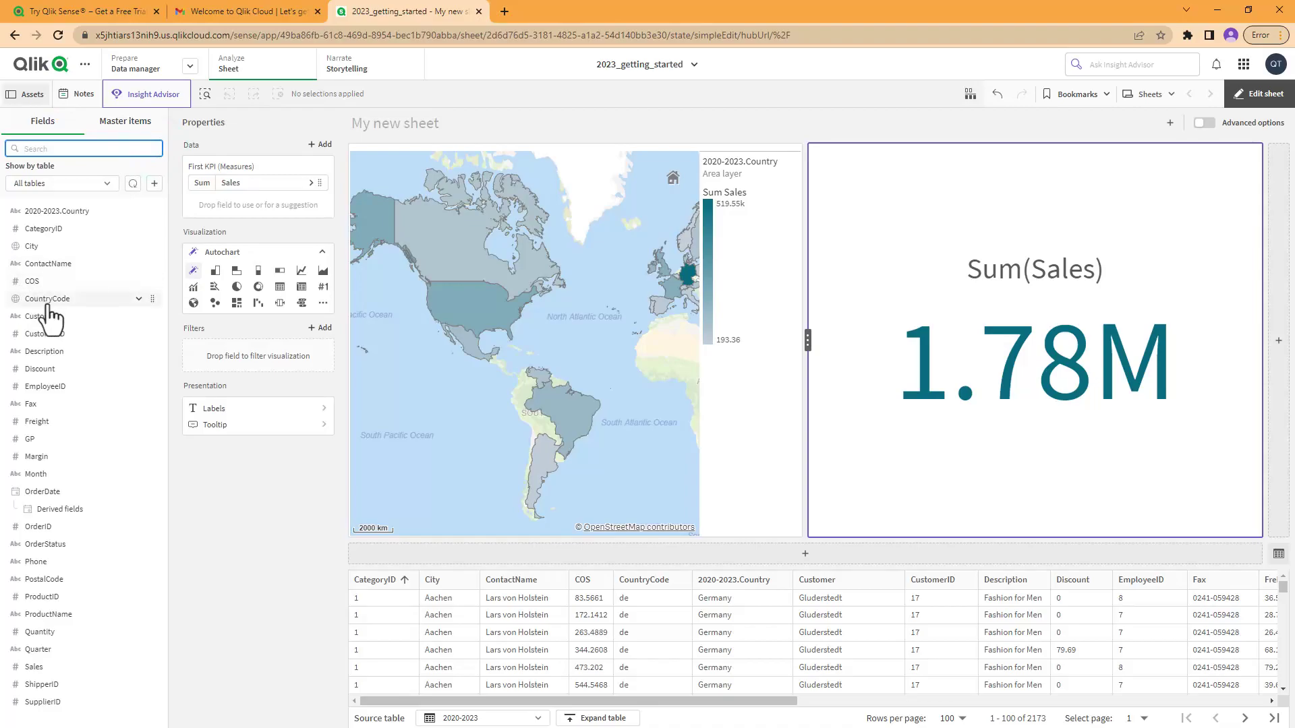
# Step: Filter the KPI to Canada via 2020-2023.Country, remove that filter, and switch to analysis mode
pyautogui.moveTo(48, 211); pyautogui.dragTo(230, 418)
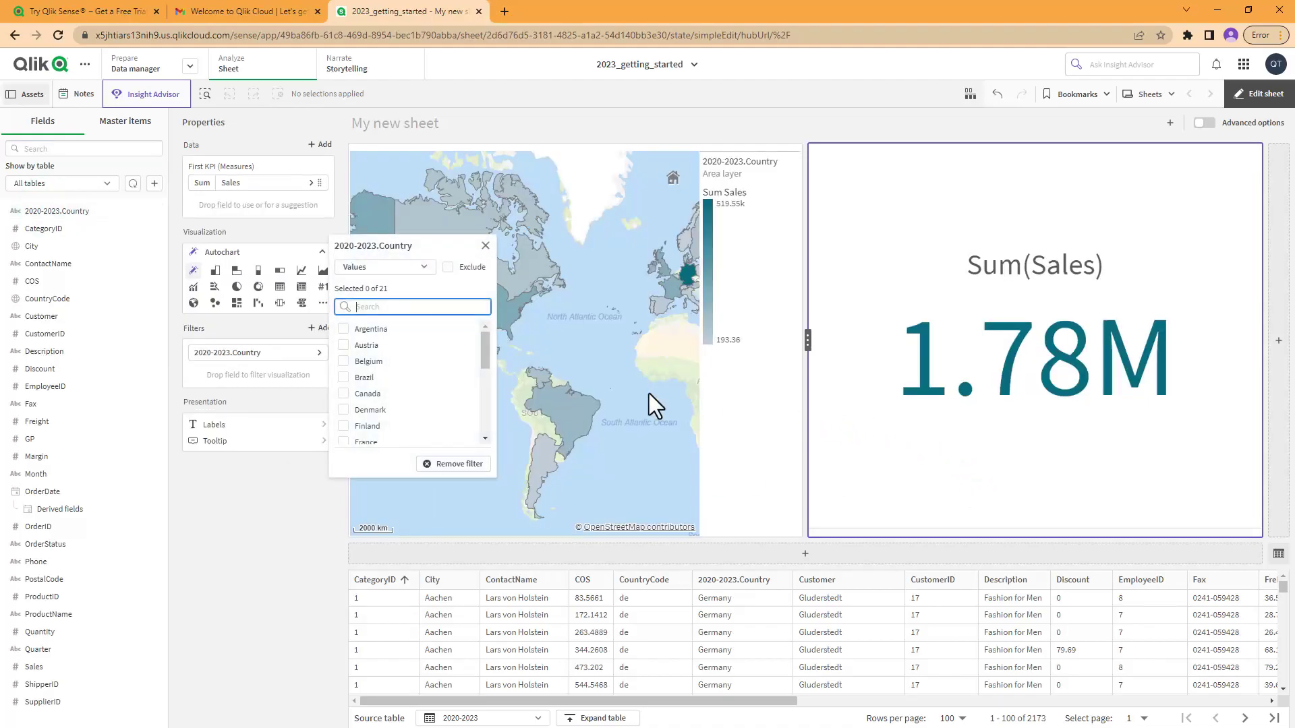
pyautogui.click(344, 395)
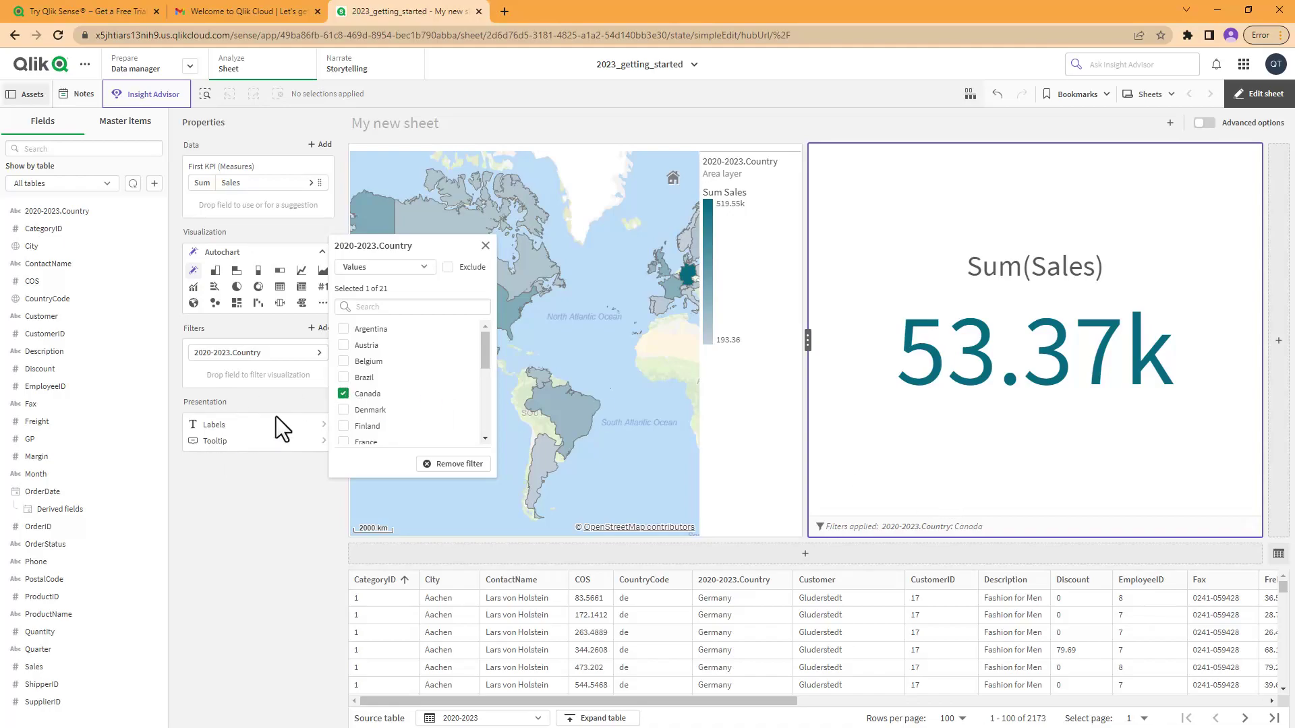
pyautogui.click(418, 269)
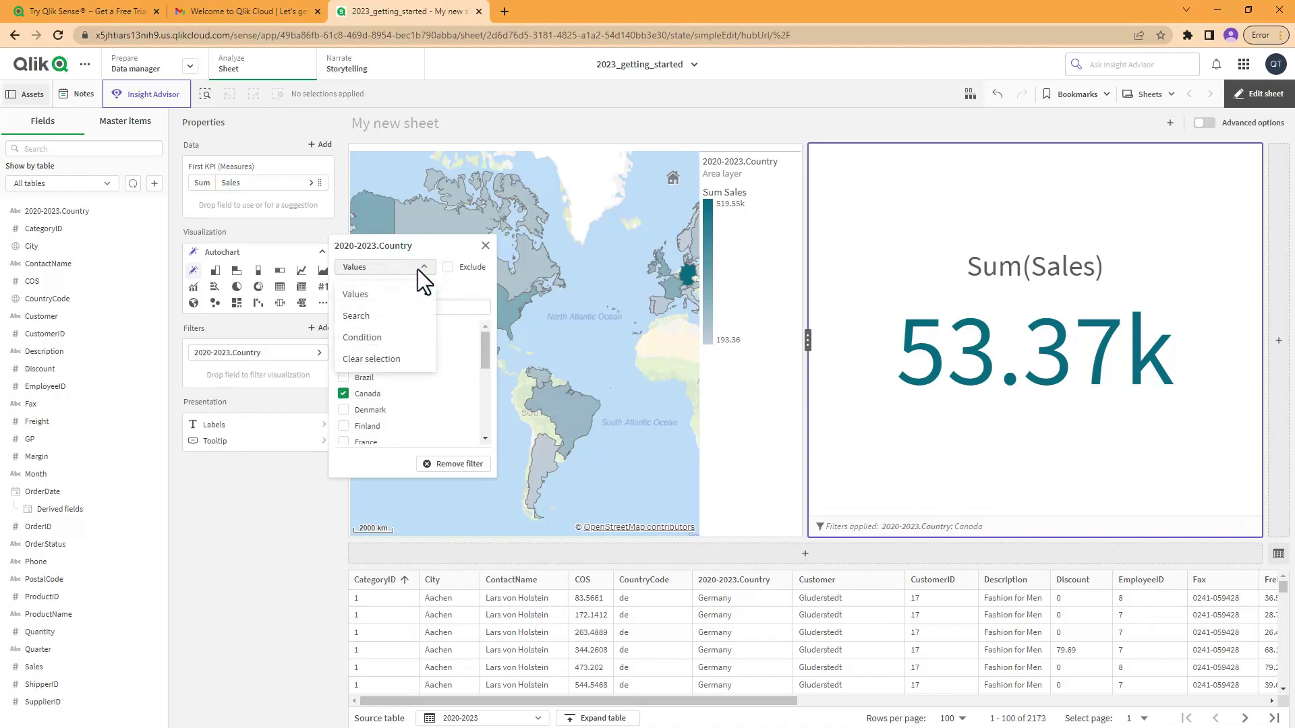
pyautogui.click(448, 465)
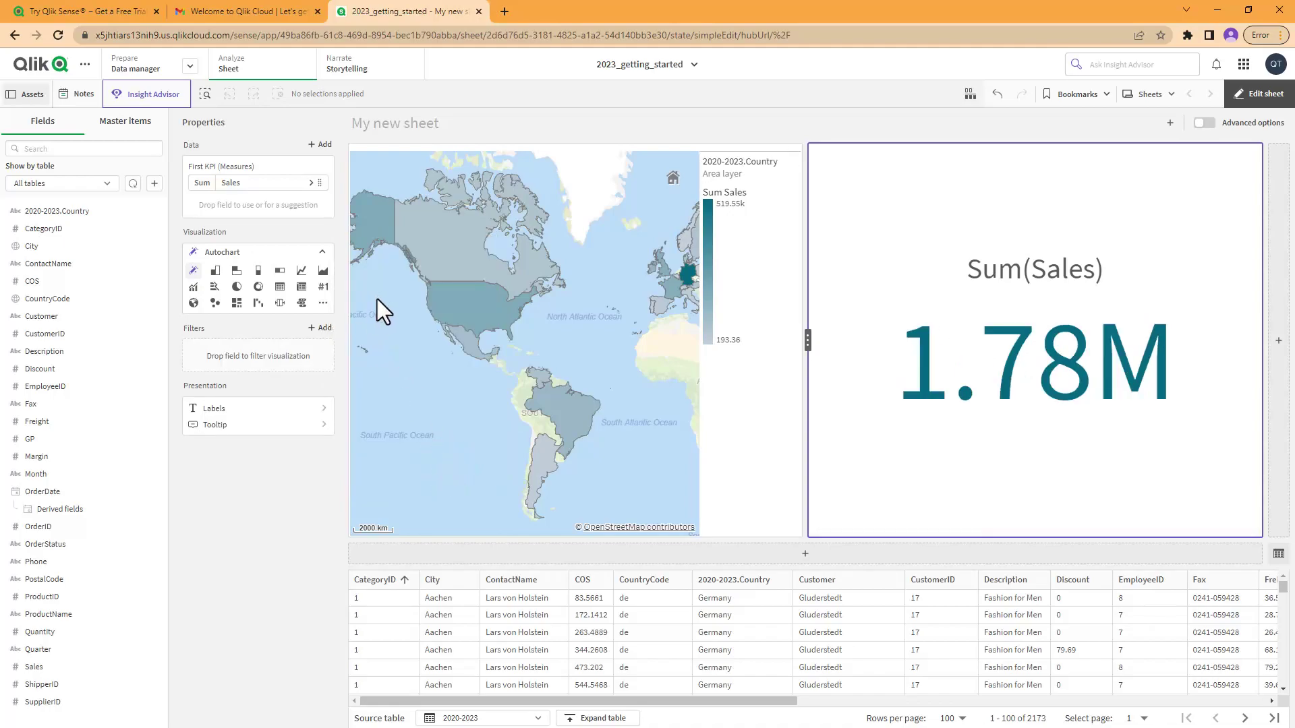
pyautogui.click(1272, 95)
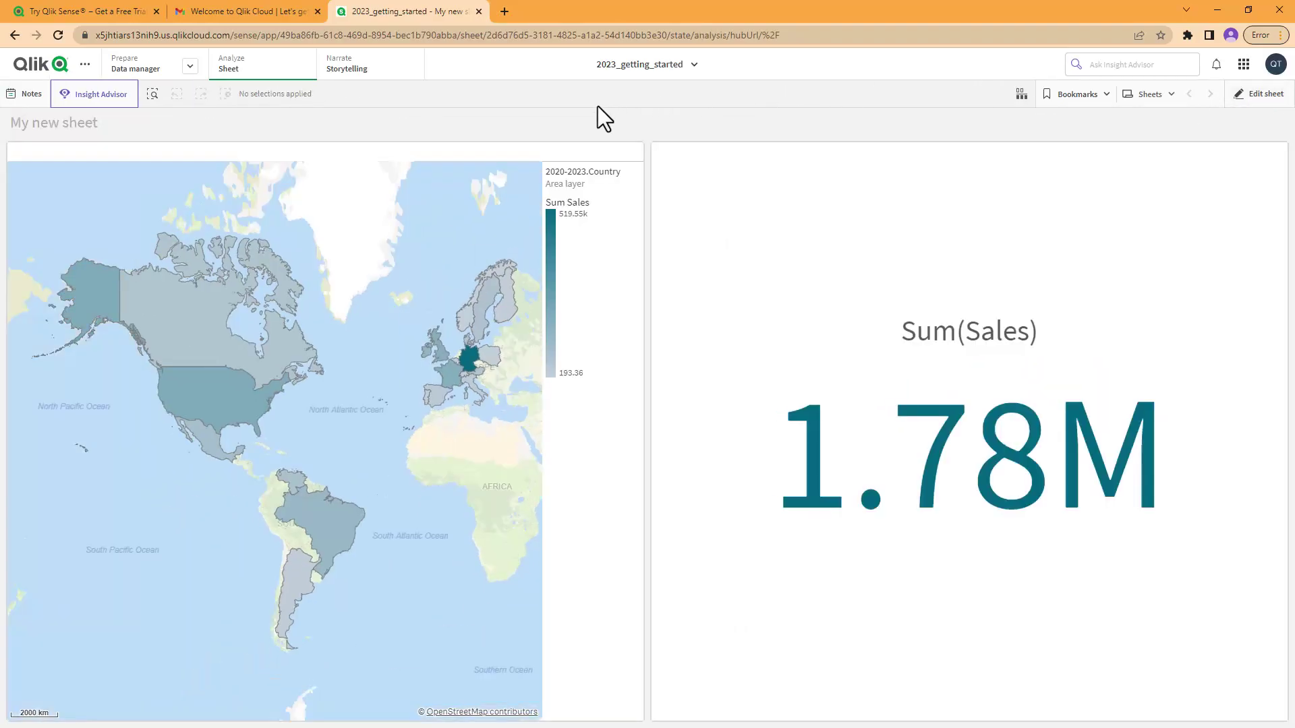
pyautogui.click(239, 415)
pyautogui.click(237, 416)
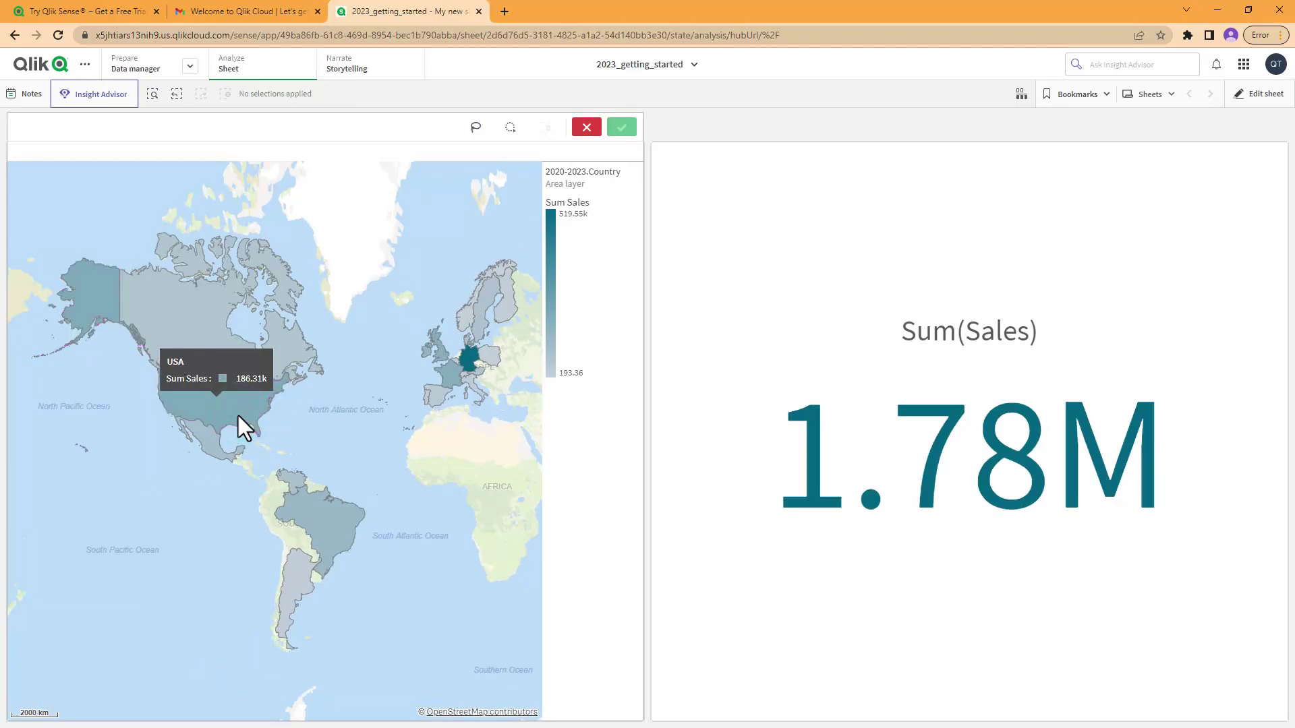
pyautogui.click(333, 524)
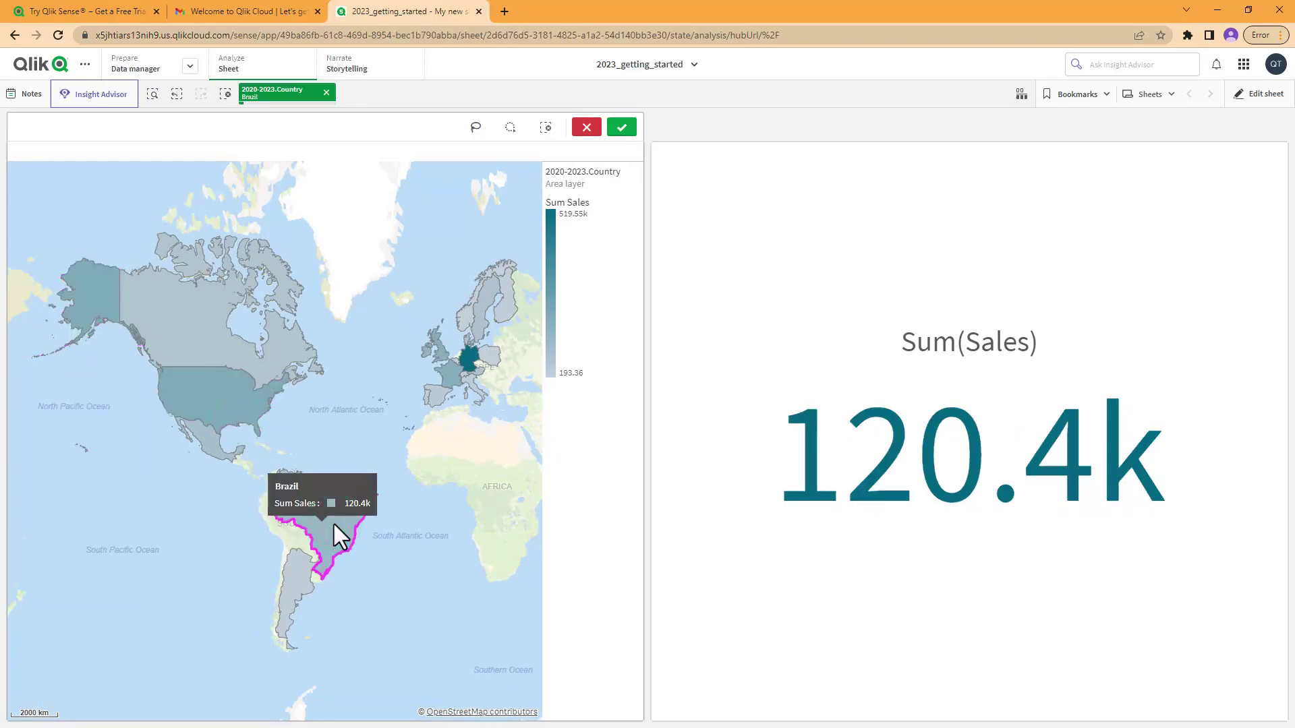
pyautogui.click(334, 523)
pyautogui.click(94, 296)
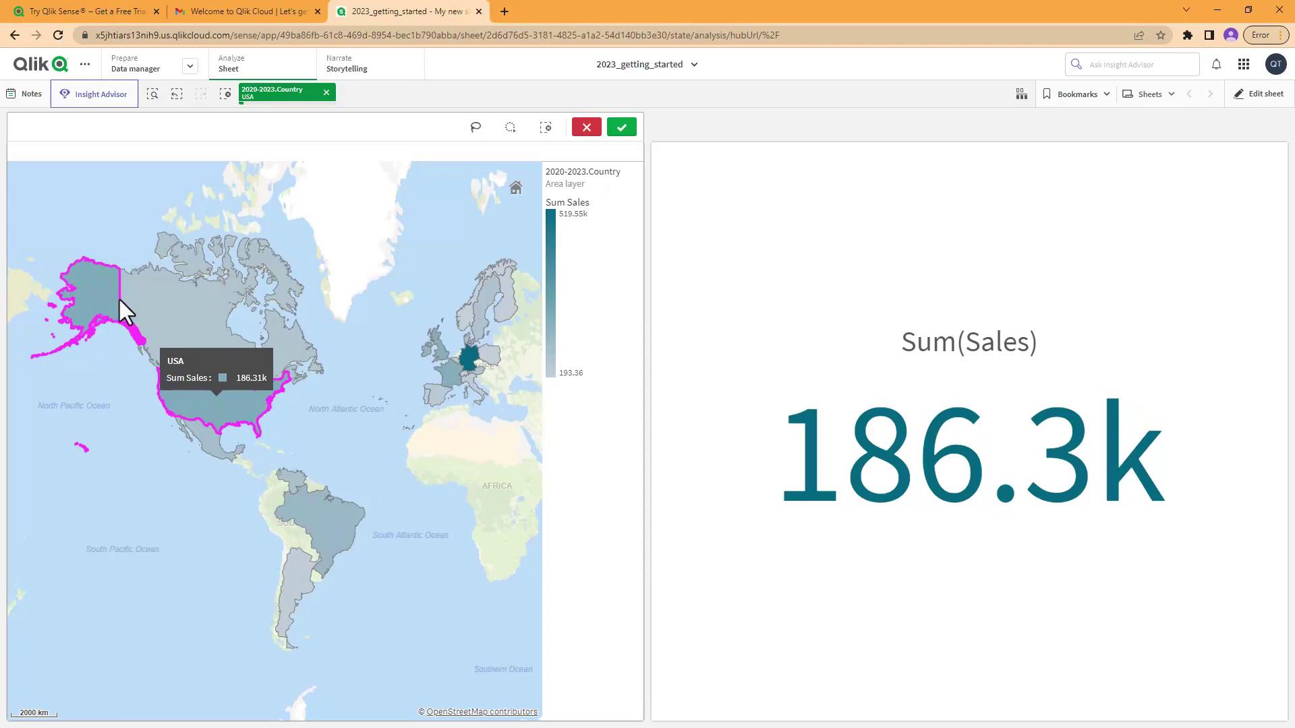
pyautogui.click(475, 362)
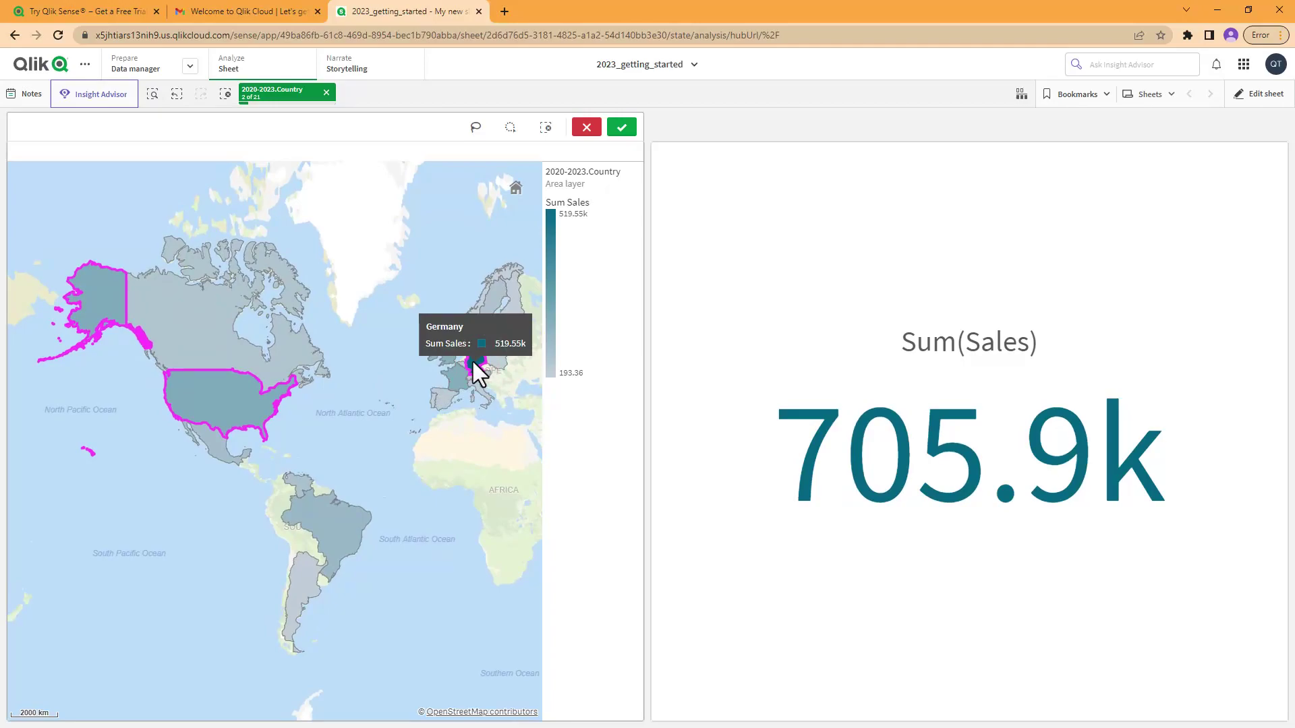
pyautogui.click(247, 396)
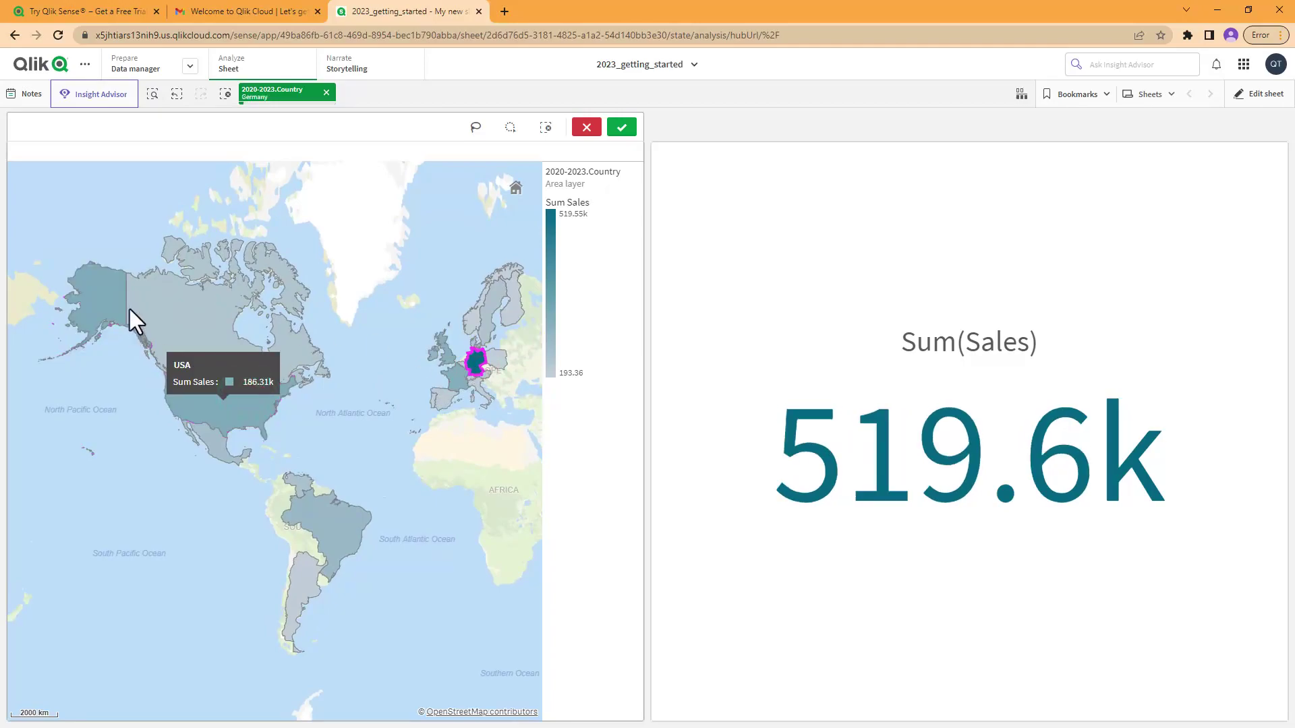
pyautogui.click(348, 518)
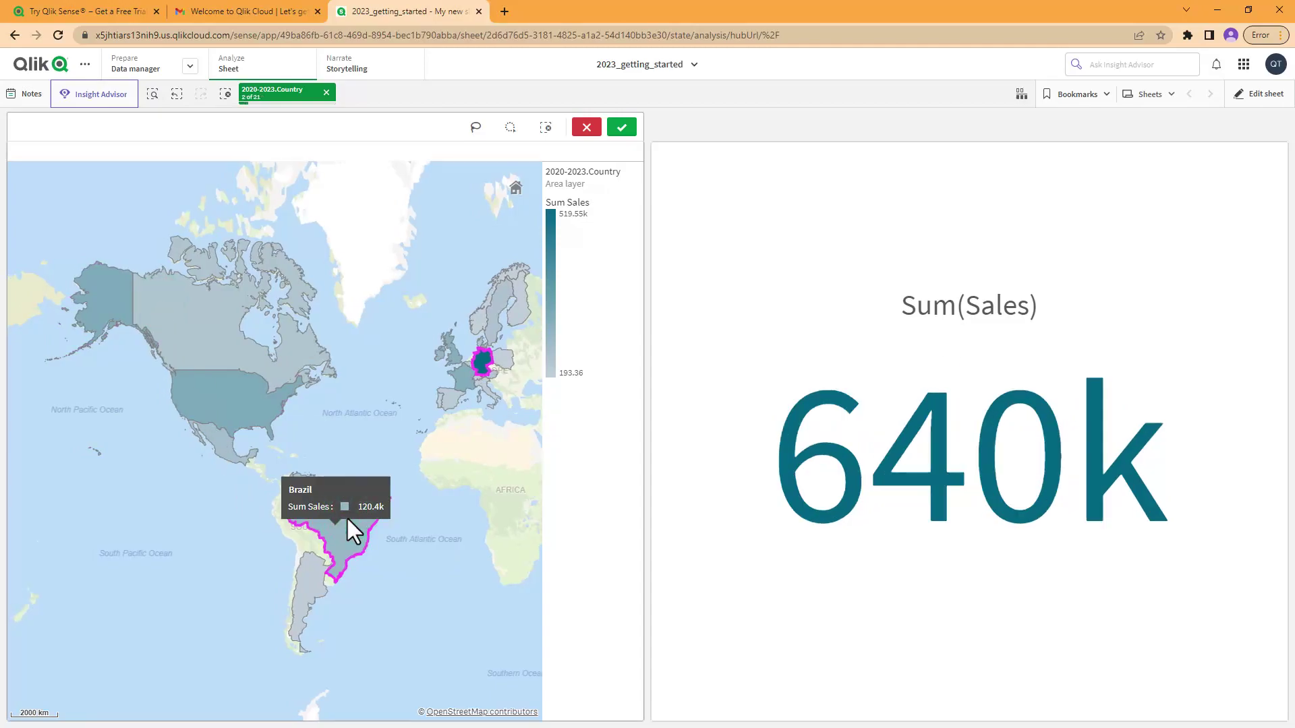
pyautogui.click(330, 96)
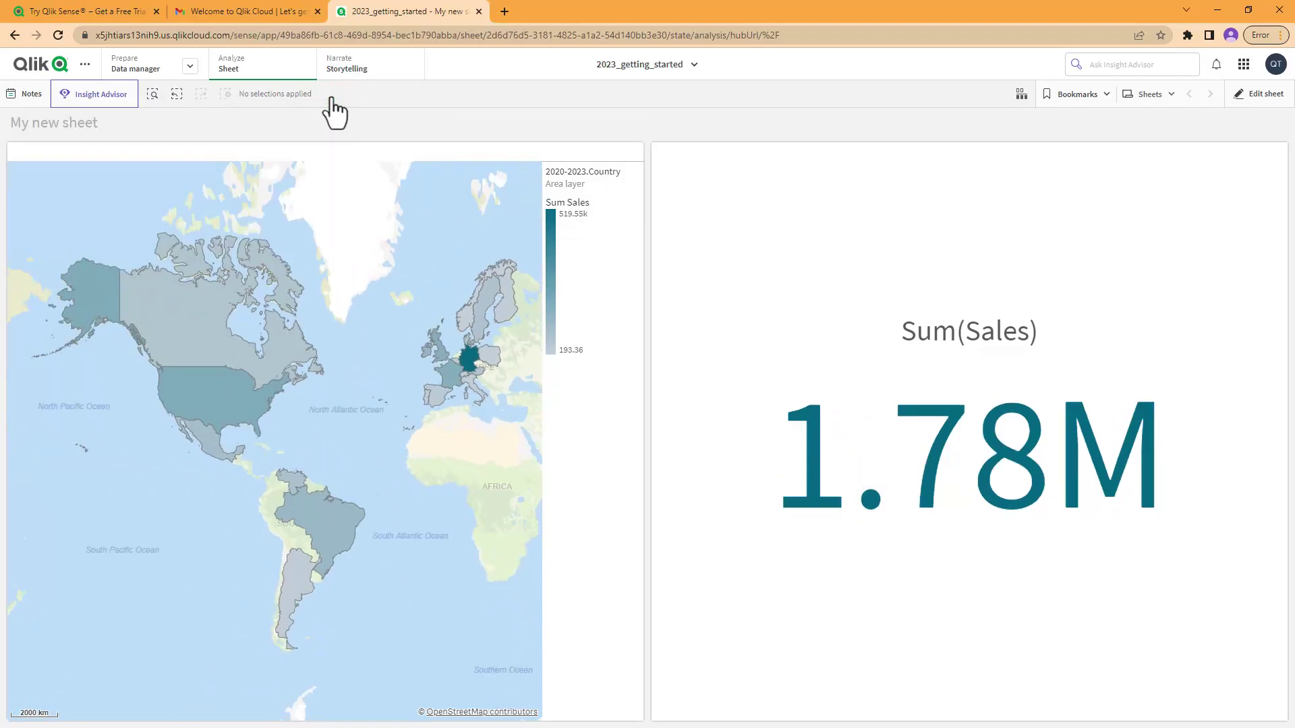